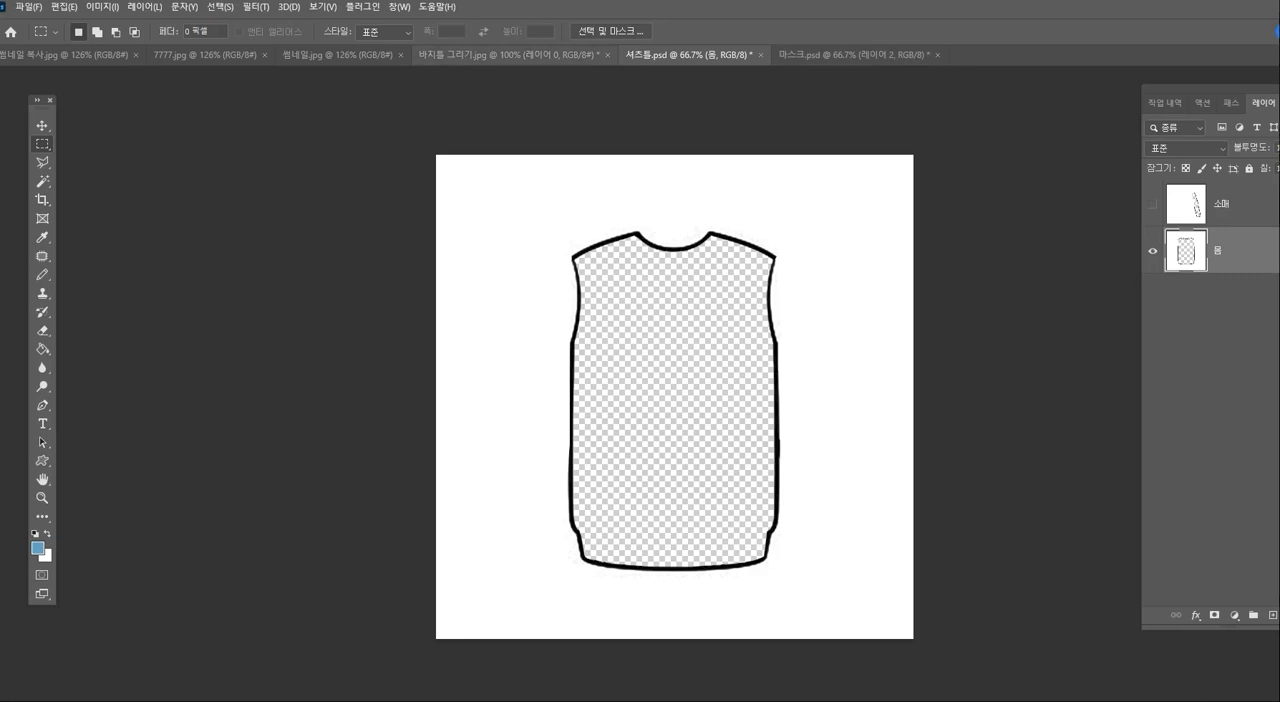
- Review the open sweater, skirt and trousers thumbnails and the shirt and skirt outline template documents
left_click(346, 55)
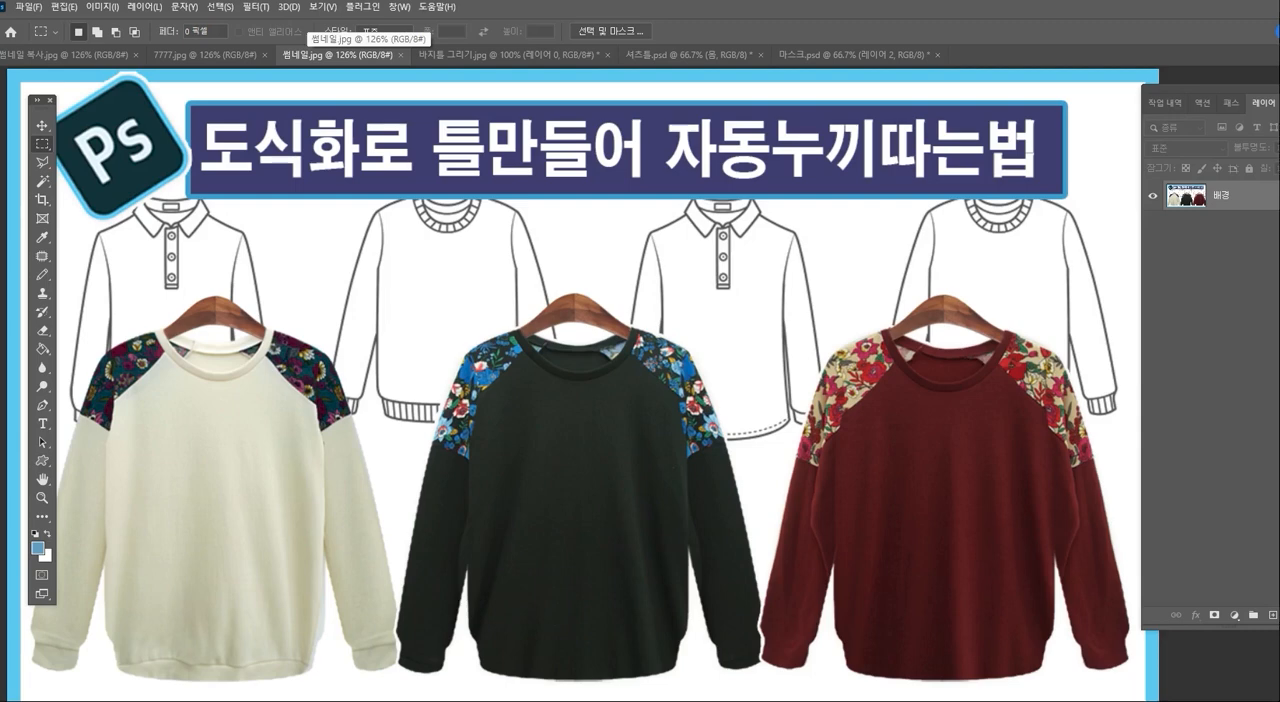
left_click(120, 55)
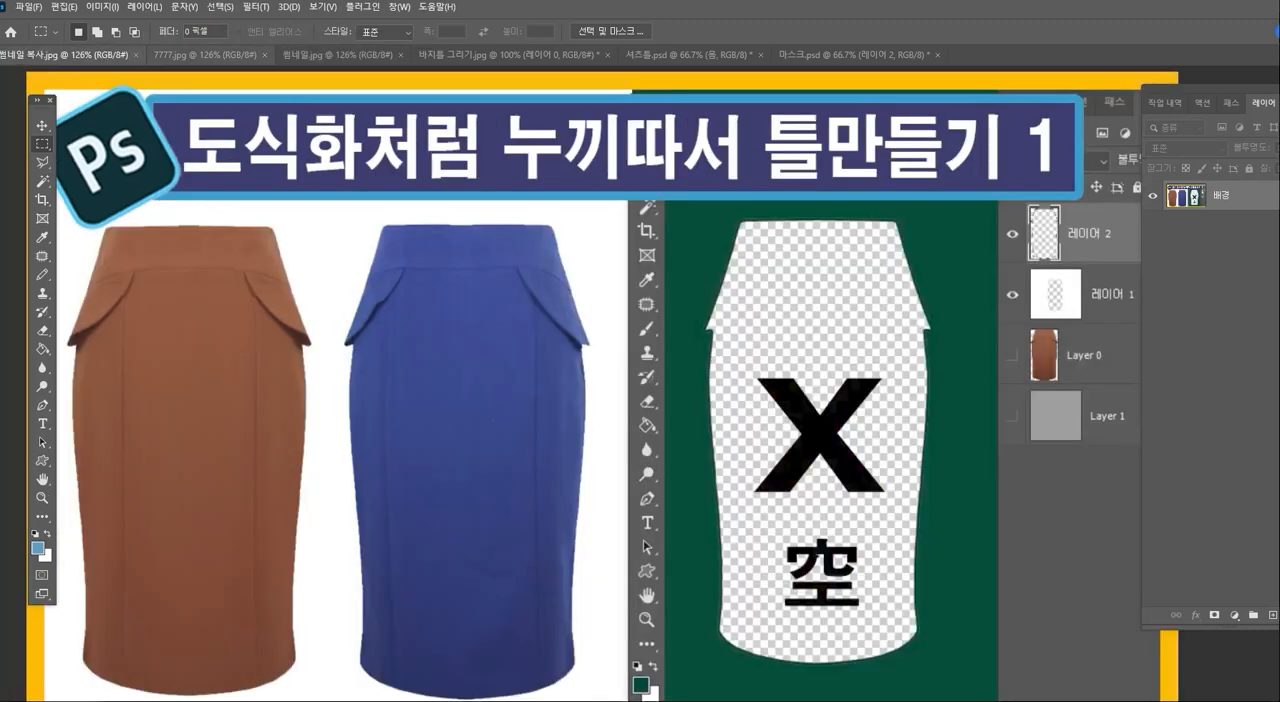
left_click(205, 55)
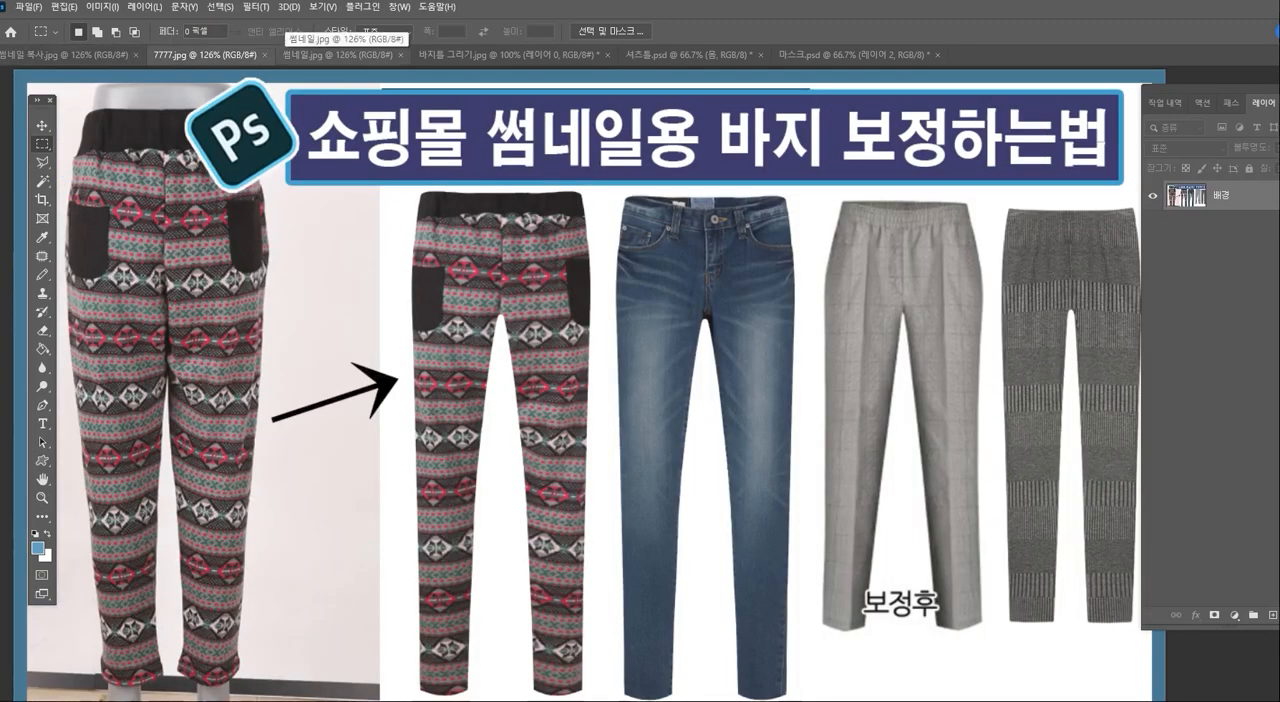
left_click(318, 55)
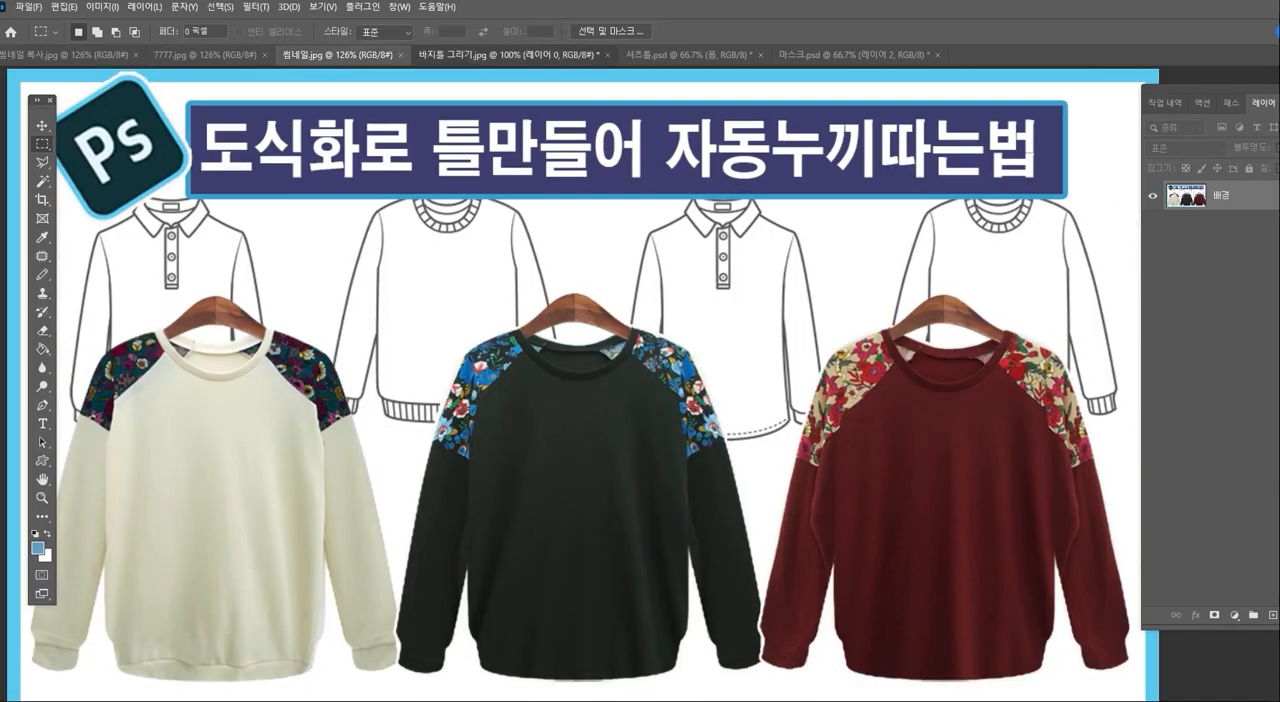
left_click(560, 55)
left_click(685, 55)
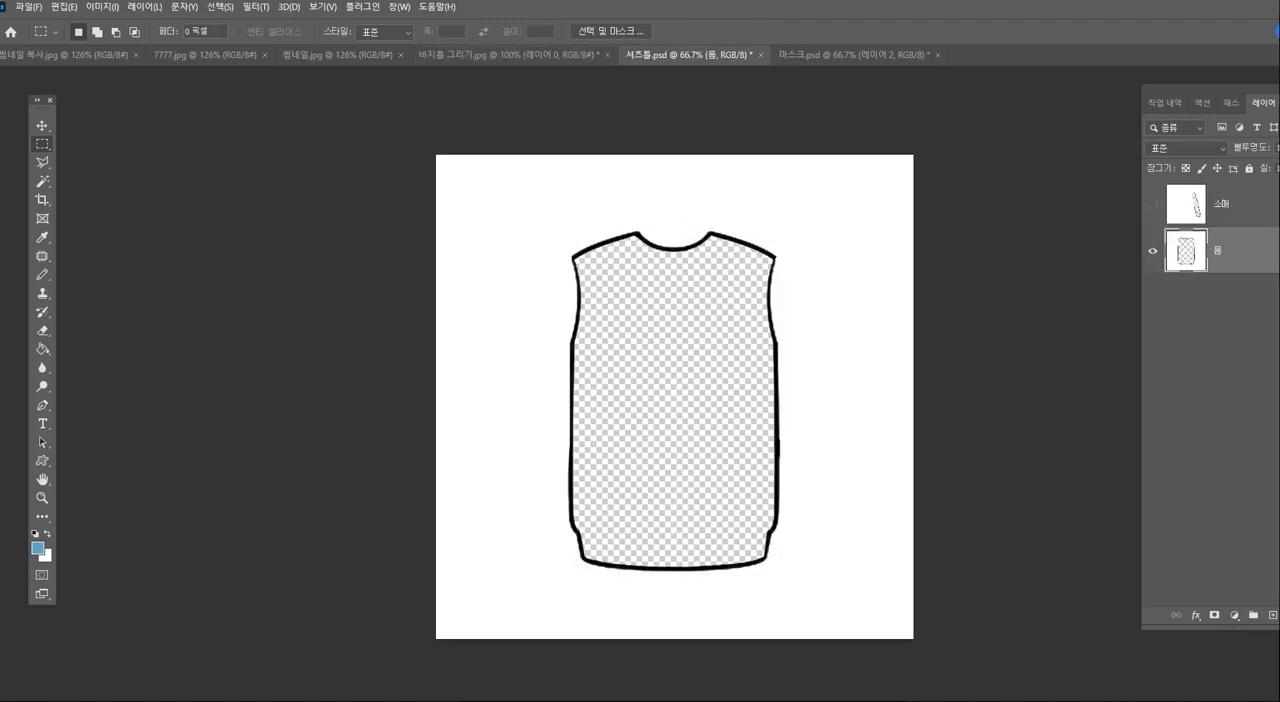
left_click(853, 55)
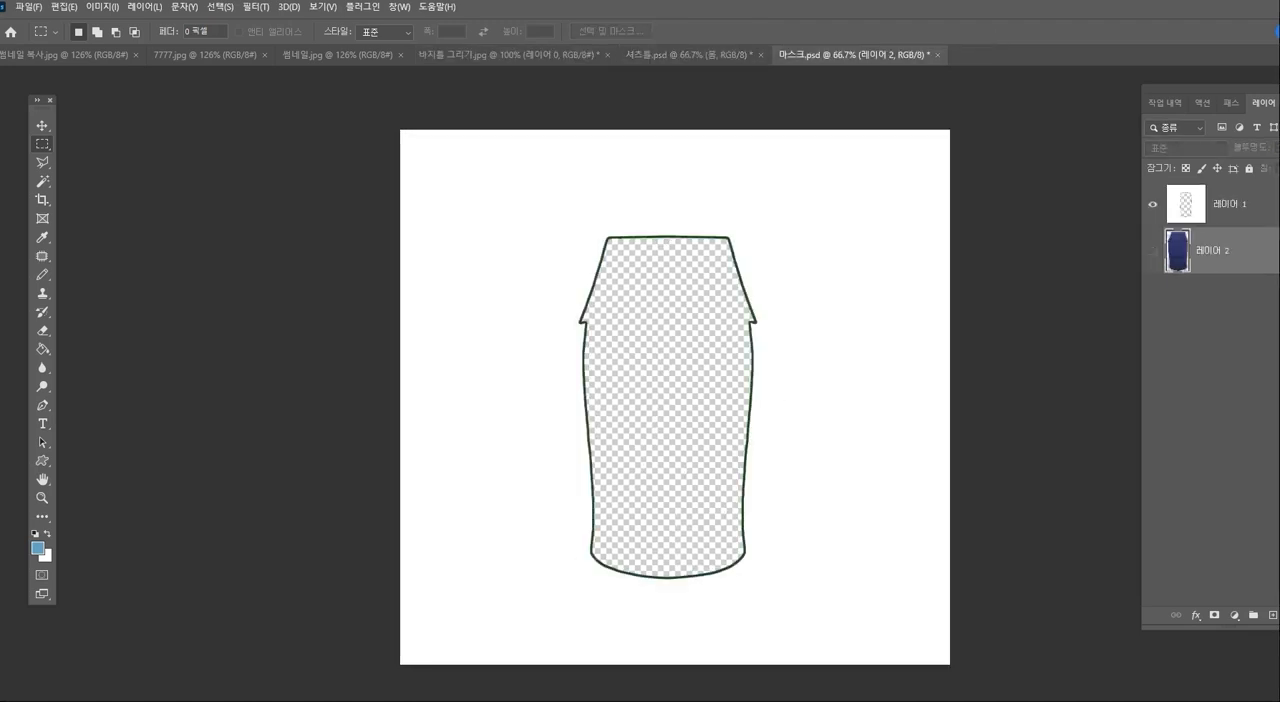
left_click(66, 55)
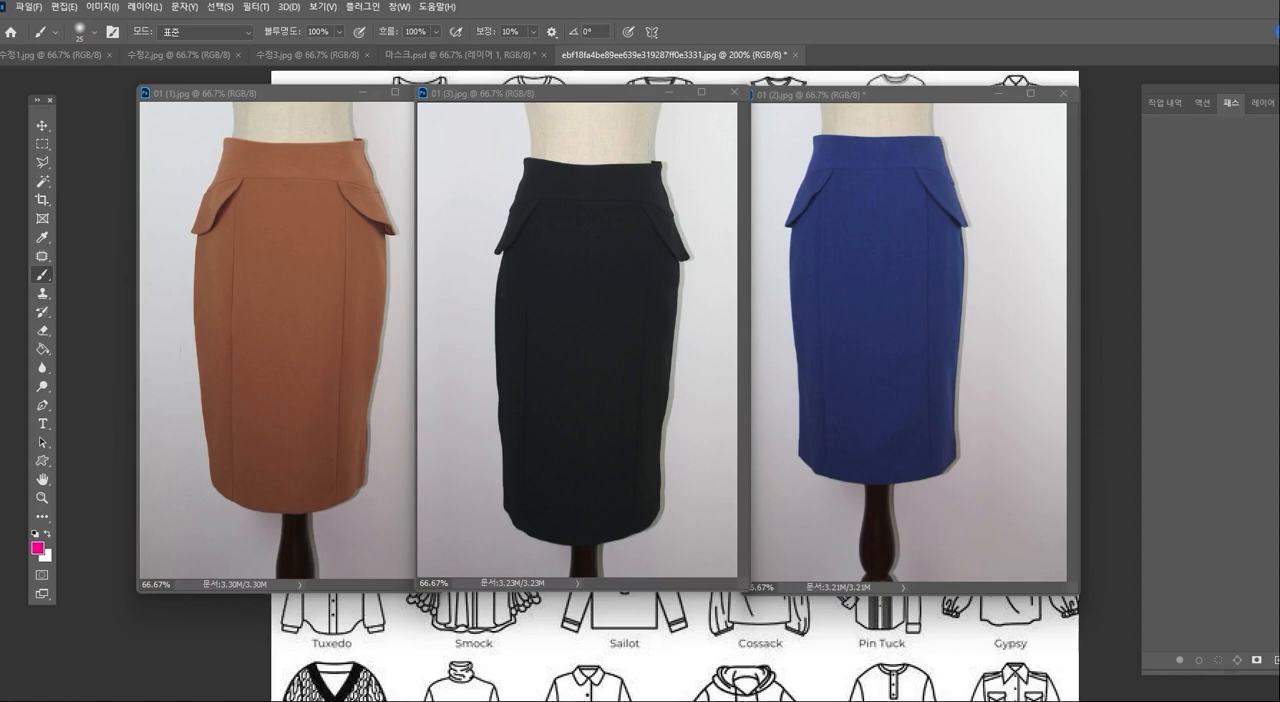
- Circle the right flap and lower-left hem corner of the black skirt and trace the blue skirt's left contour with the pink brush
left_click(672, 202)
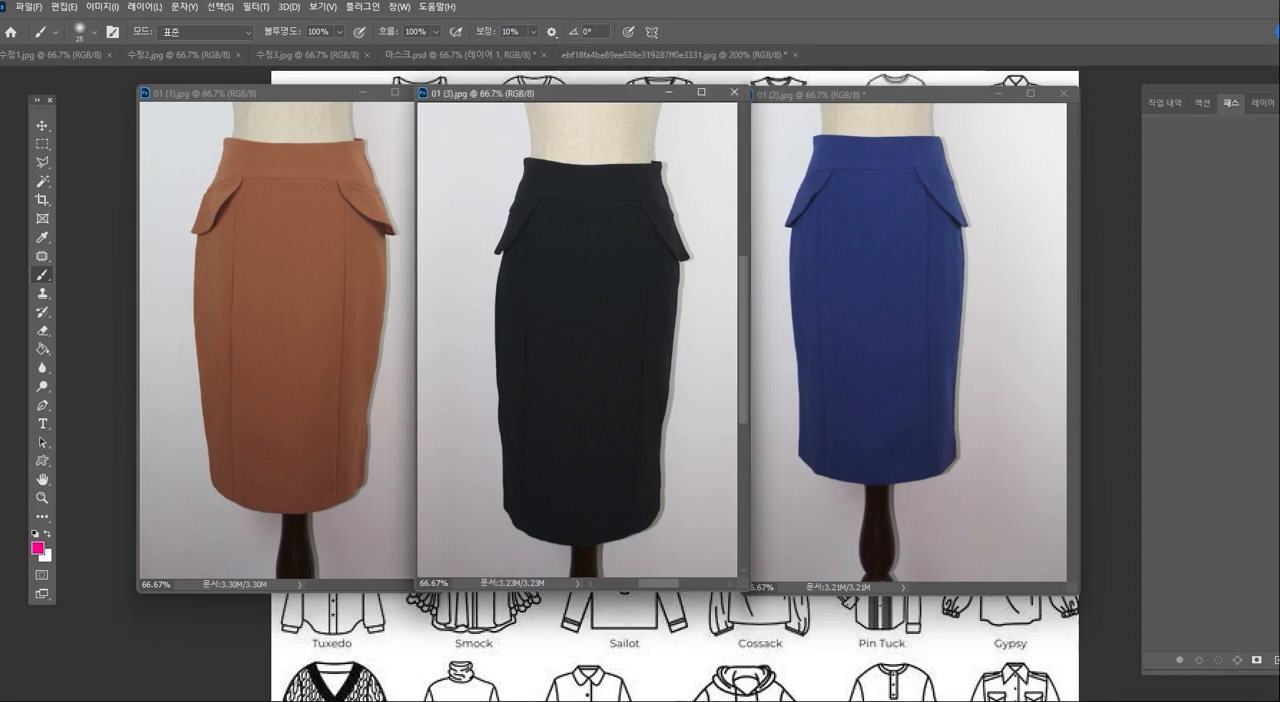
mouse_move(671, 203)
left_mouse_down()
mouse_move(657, 250)
mouse_move(696, 262)
mouse_move(688, 207)
left_mouse_up()
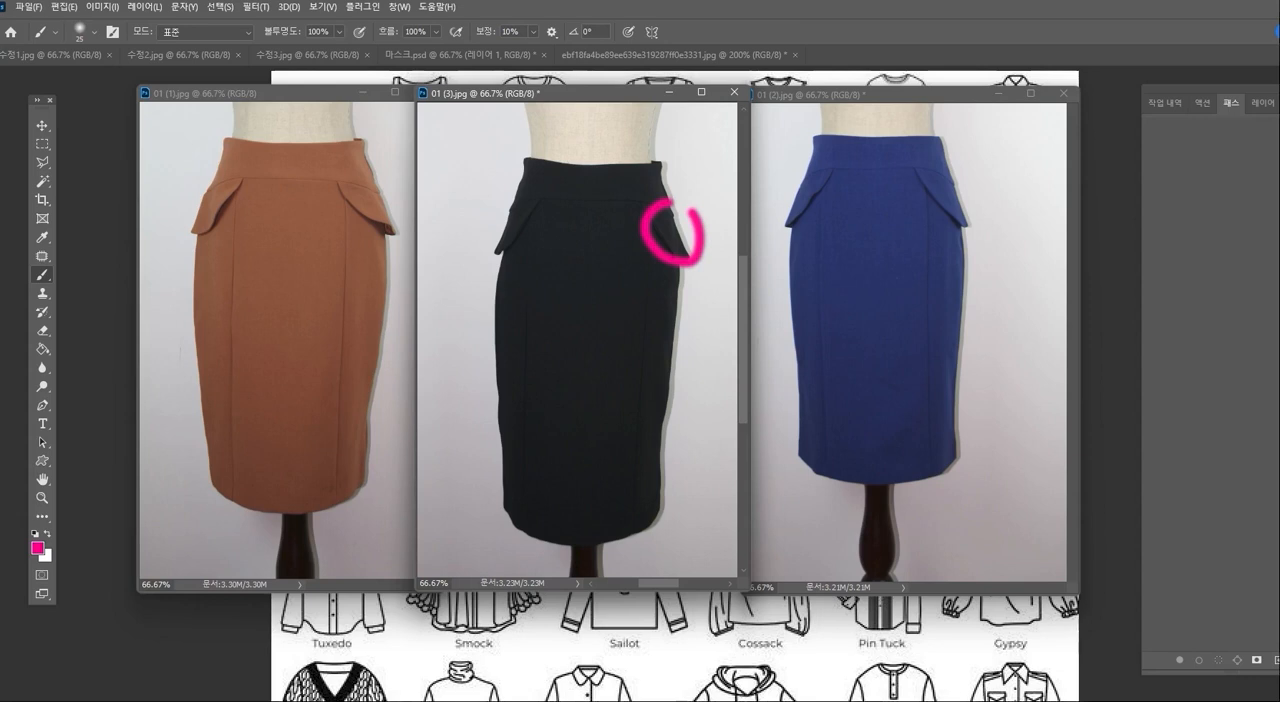
mouse_move(516, 541)
left_mouse_down()
mouse_move(475, 507)
mouse_move(514, 475)
mouse_move(538, 514)
left_mouse_up()
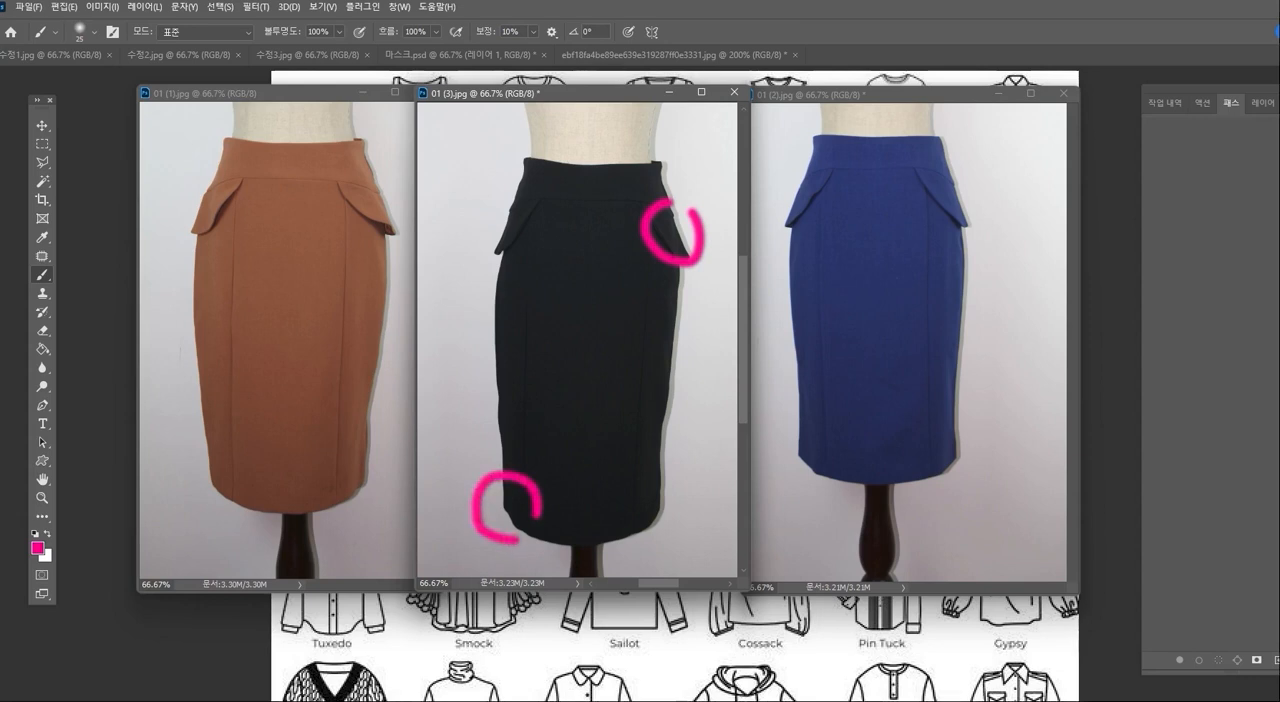
left_click(938, 190)
mouse_move(810, 127)
left_mouse_down()
mouse_move(768, 228)
mouse_move(784, 230)
mouse_move(779, 458)
mouse_move(823, 490)
left_mouse_up()
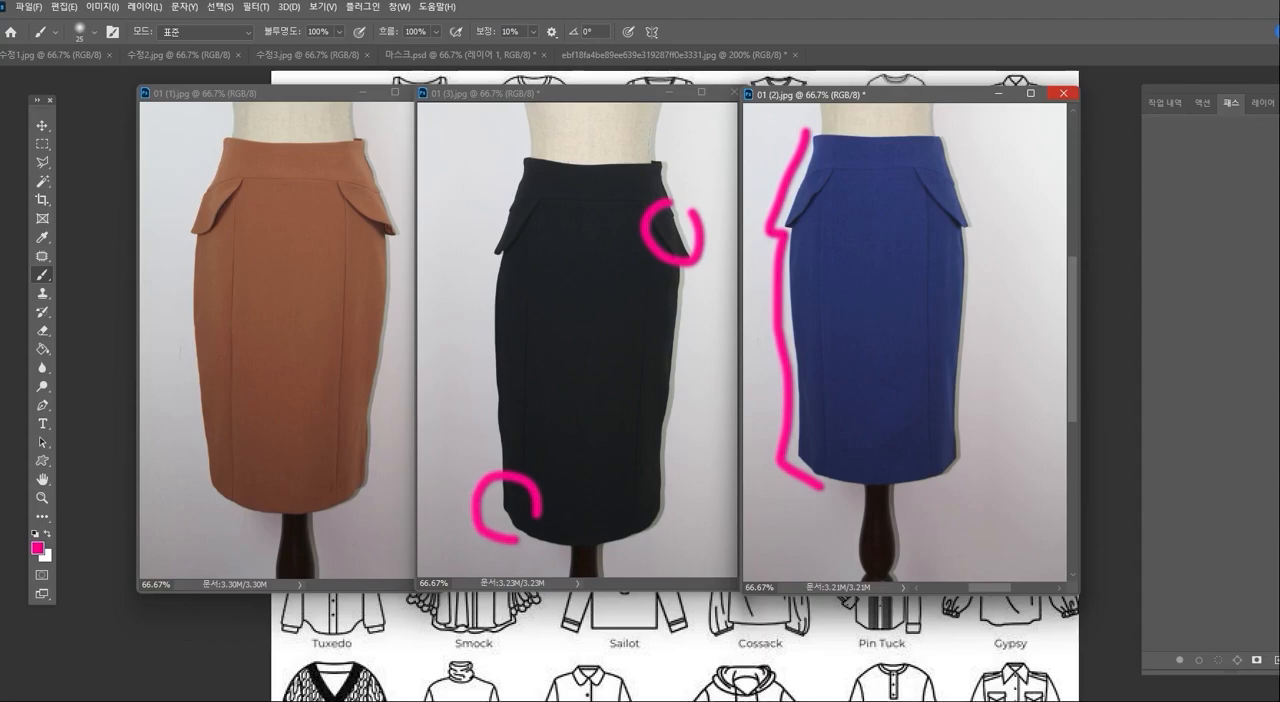
- Switch to the browser and look through the Naver image results for 도식화 garment flat drawings
key("alt+Tab")
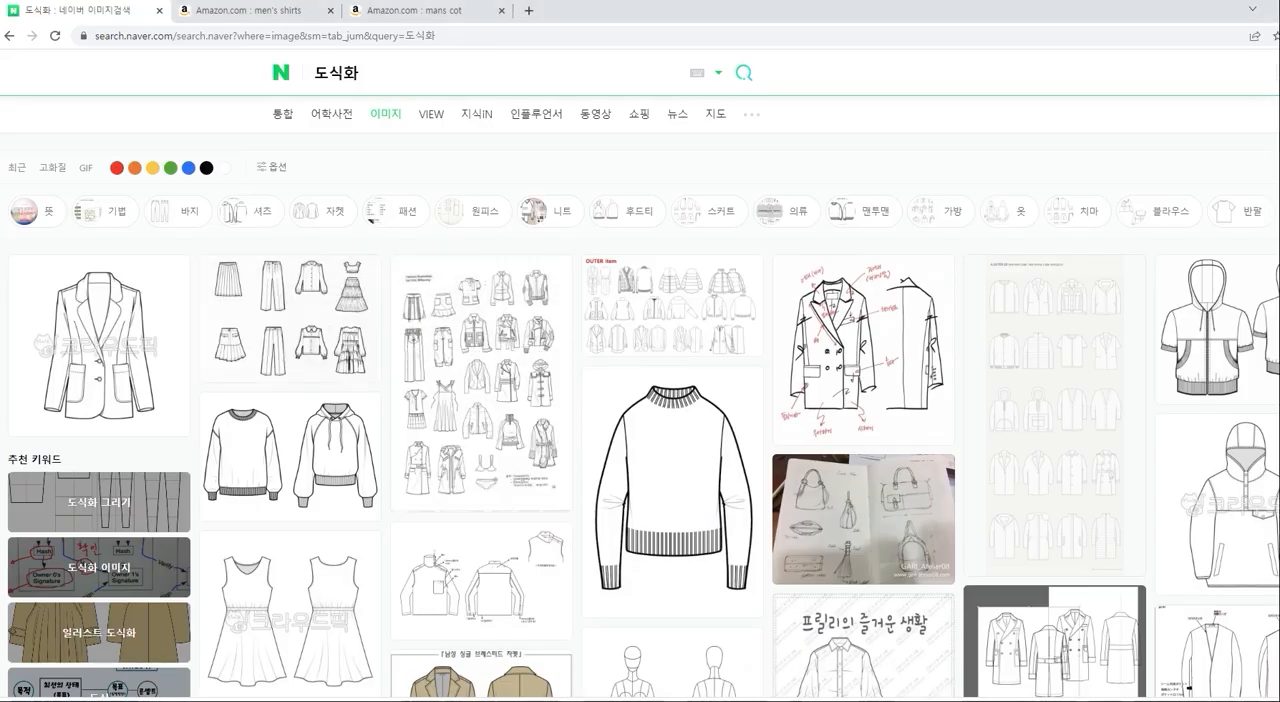
scroll(640, 400, "down", 4)
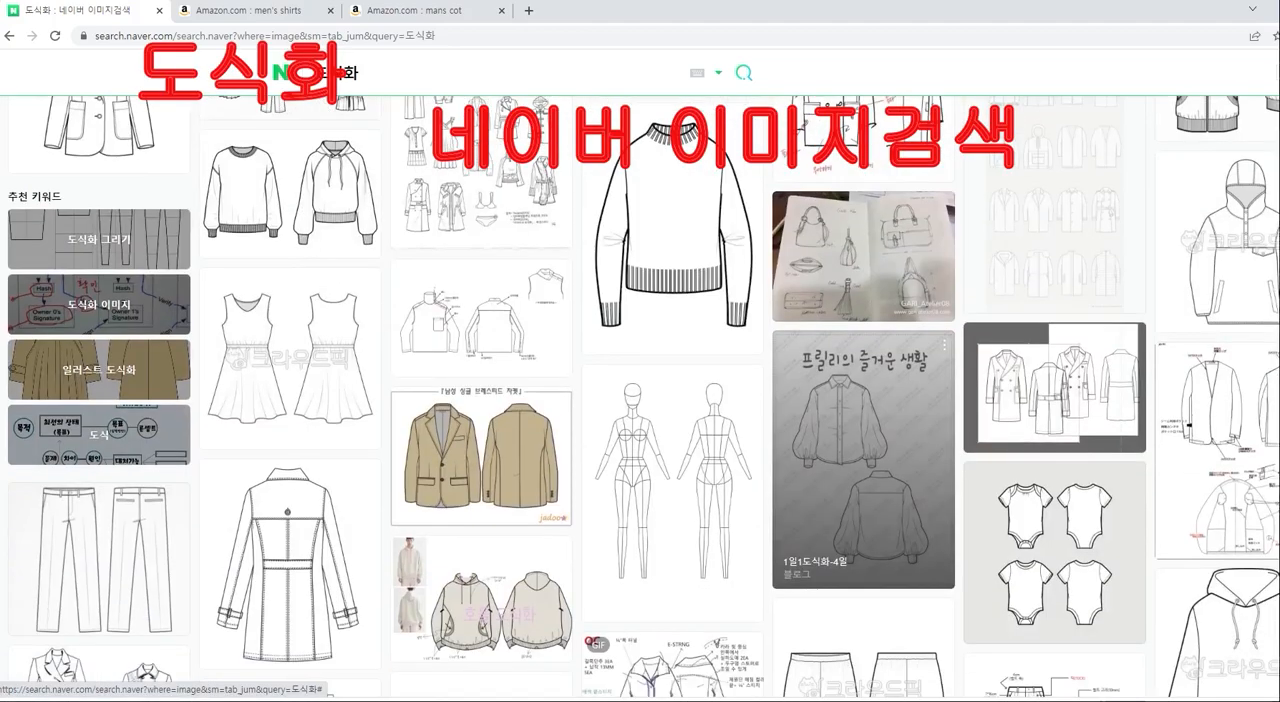
scroll(790, 530, "down", 8)
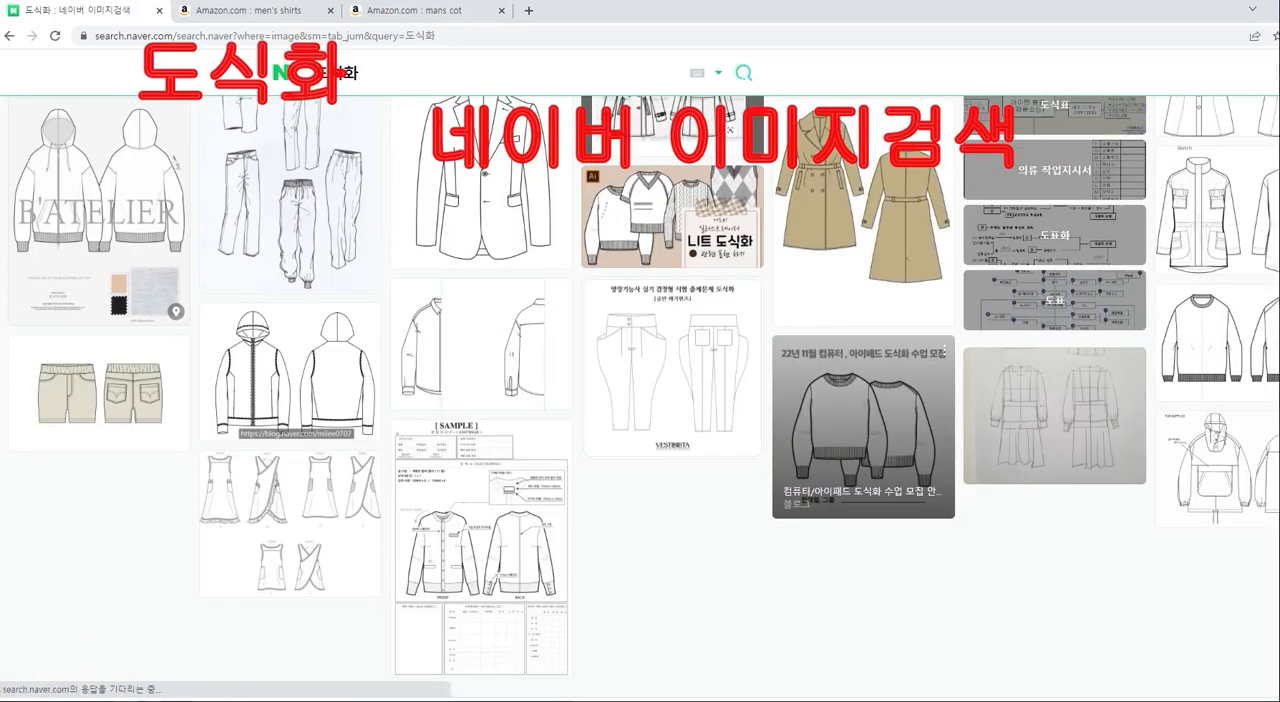
scroll(790, 540, "down", 10)
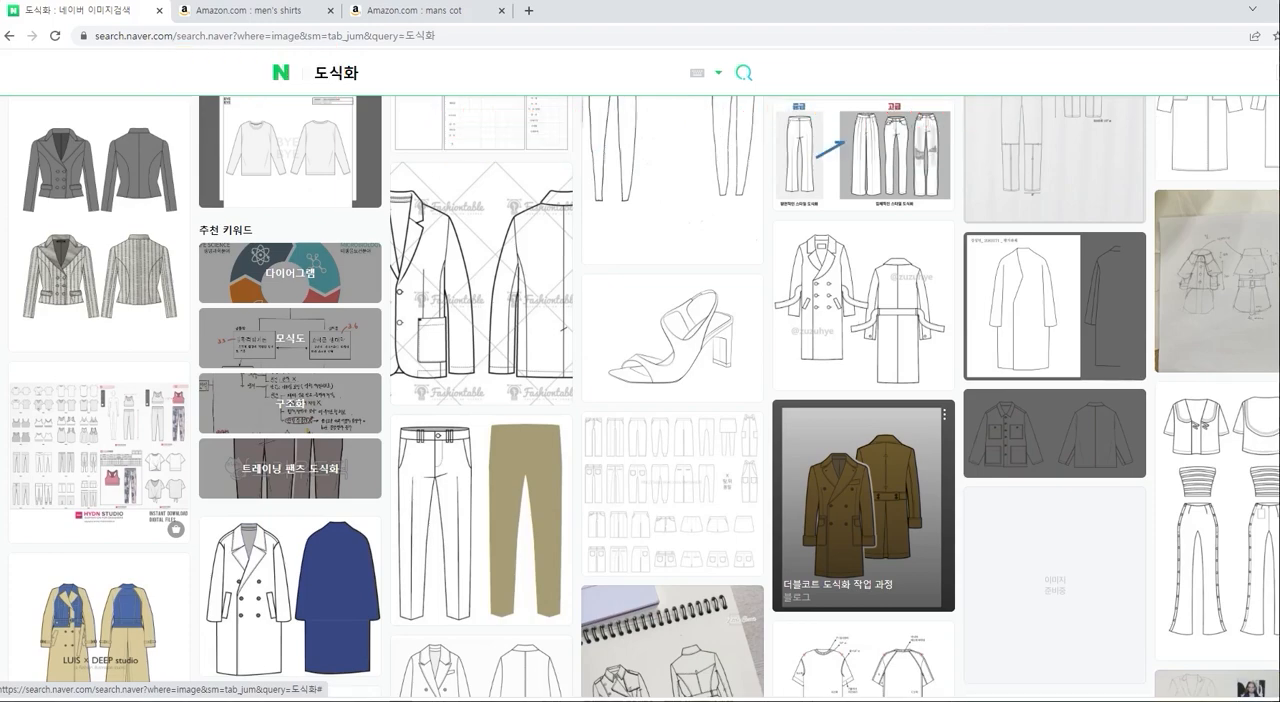
scroll(790, 540, "down", 5)
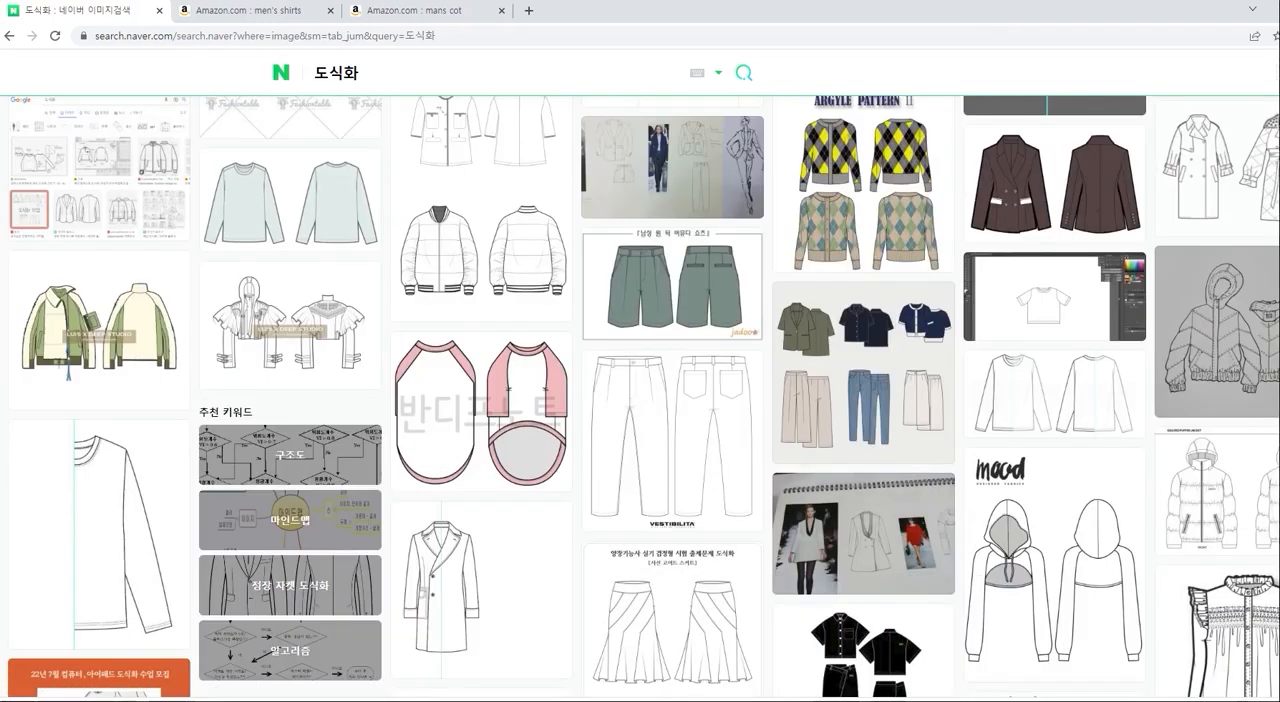
- Examine how product photos are presented in the Amazon results for men's coats and men's shirts
mouse_move(797, 700)
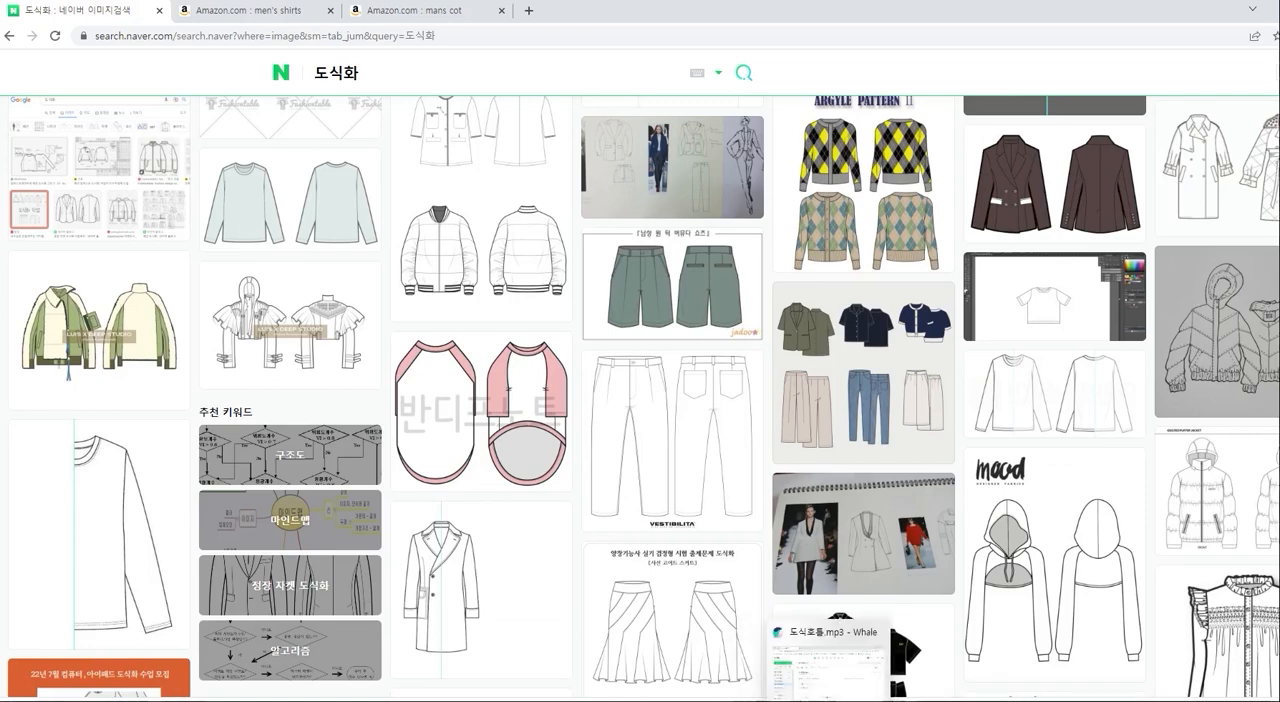
left_click(704, 700)
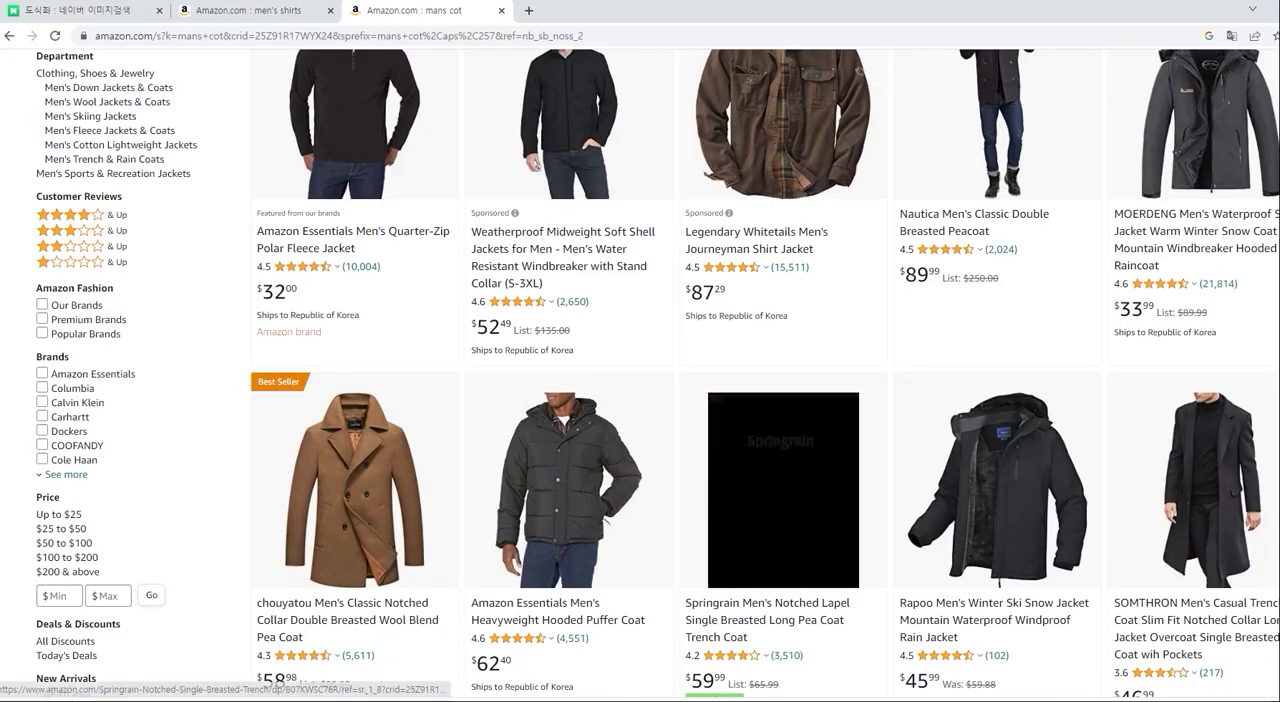
scroll(771, 450, "up", 3)
scroll(783, 676, "down", 8)
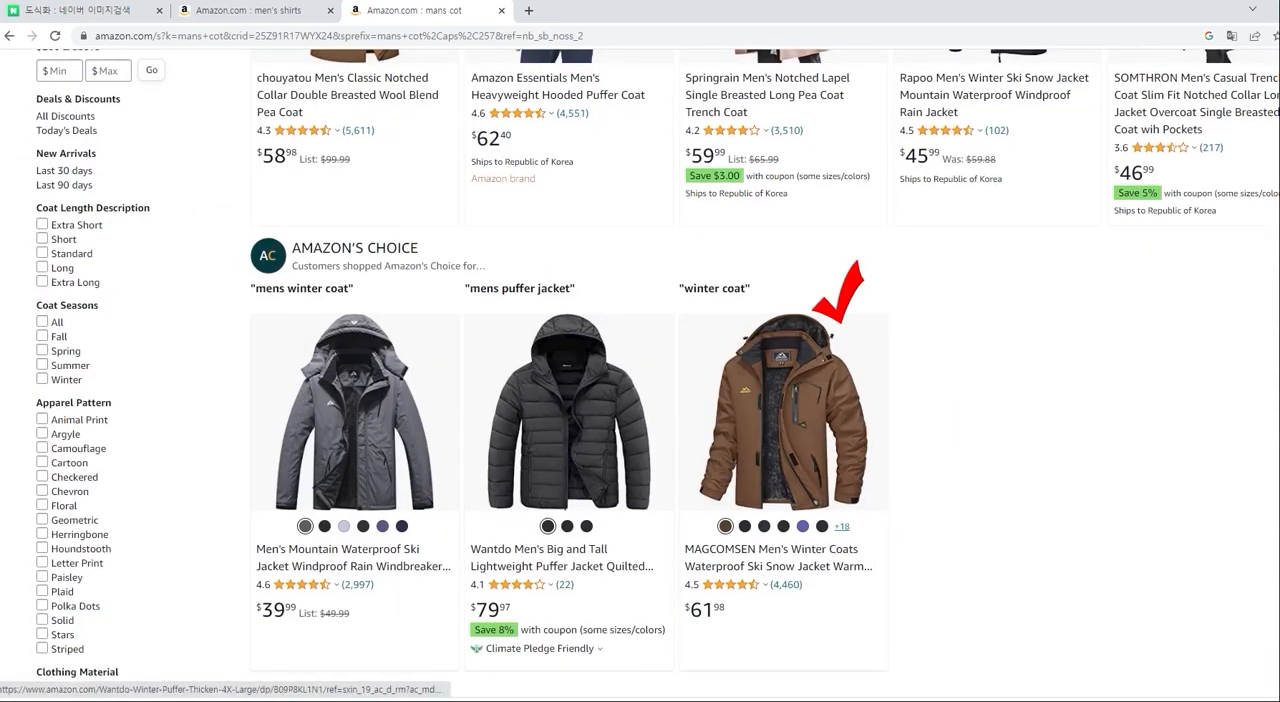
scroll(567, 640, "up", 3)
scroll(567, 640, "up", 3)
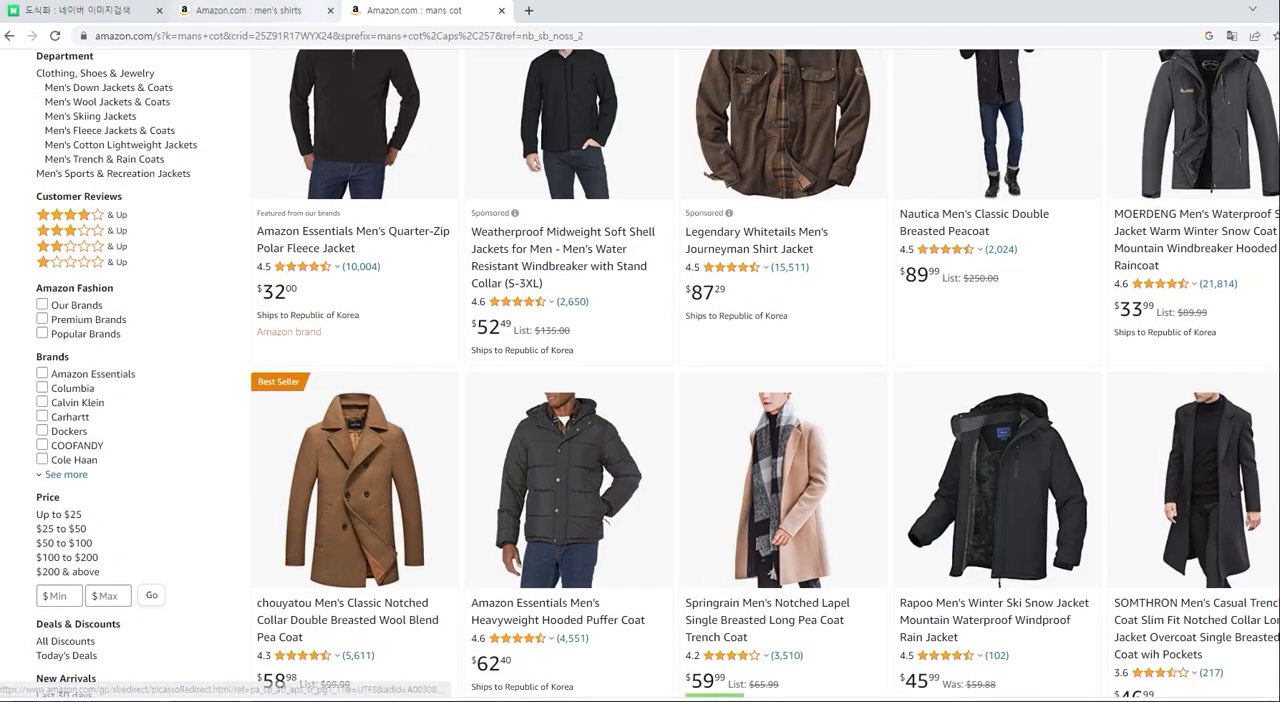
left_click(252, 10)
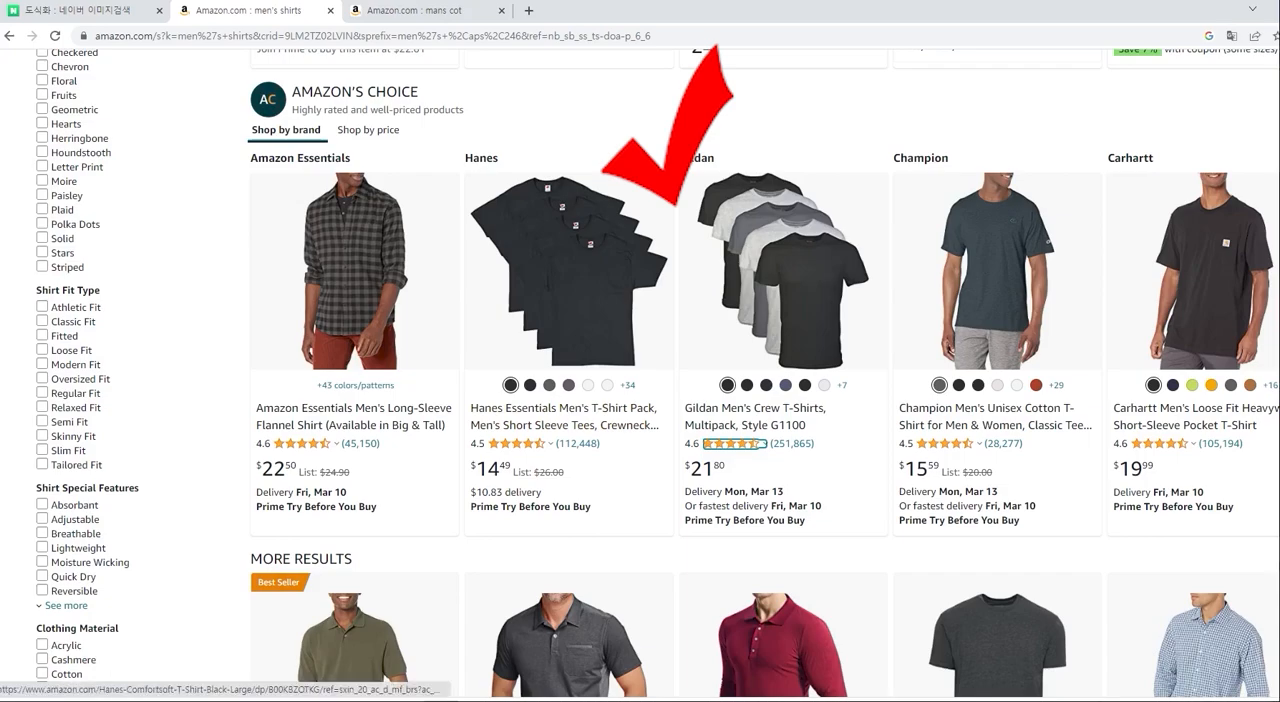
scroll(640, 400, "down", 3)
scroll(640, 400, "down", 6)
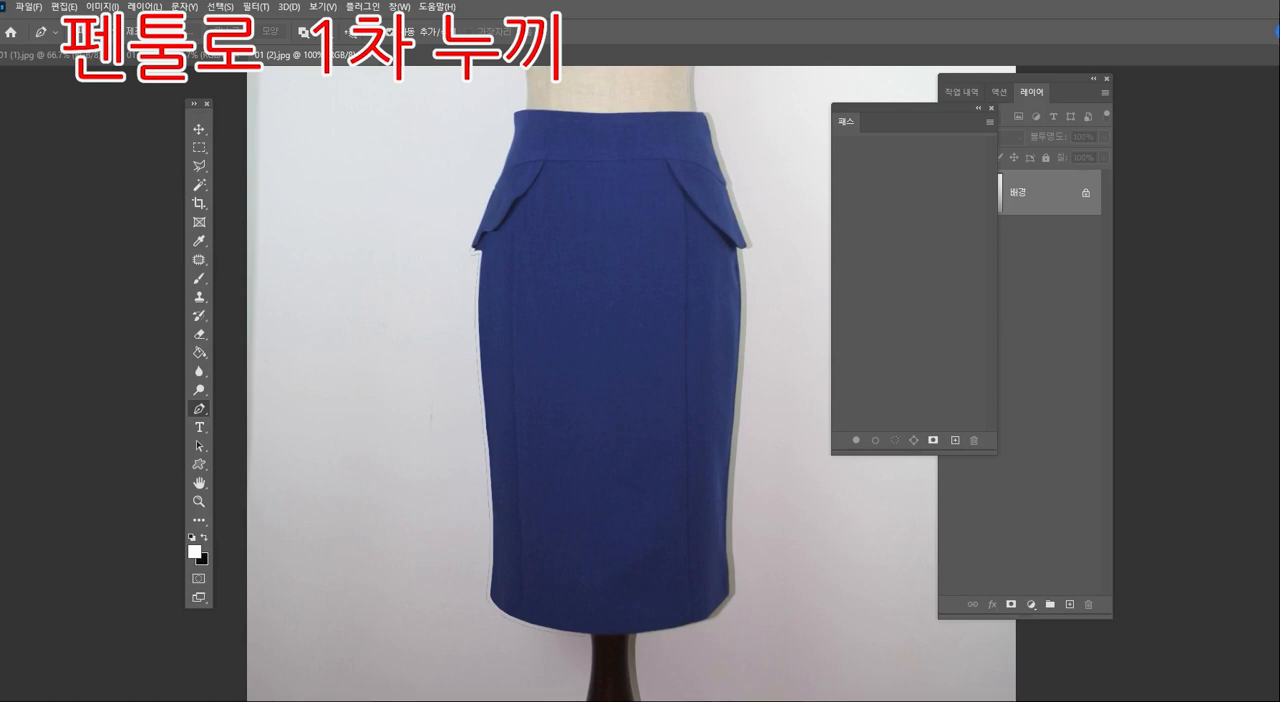
- Start a Pen tool path on the blue skirt photo, following the waistband, the right flap and the right side down to the hem
left_click(516, 114)
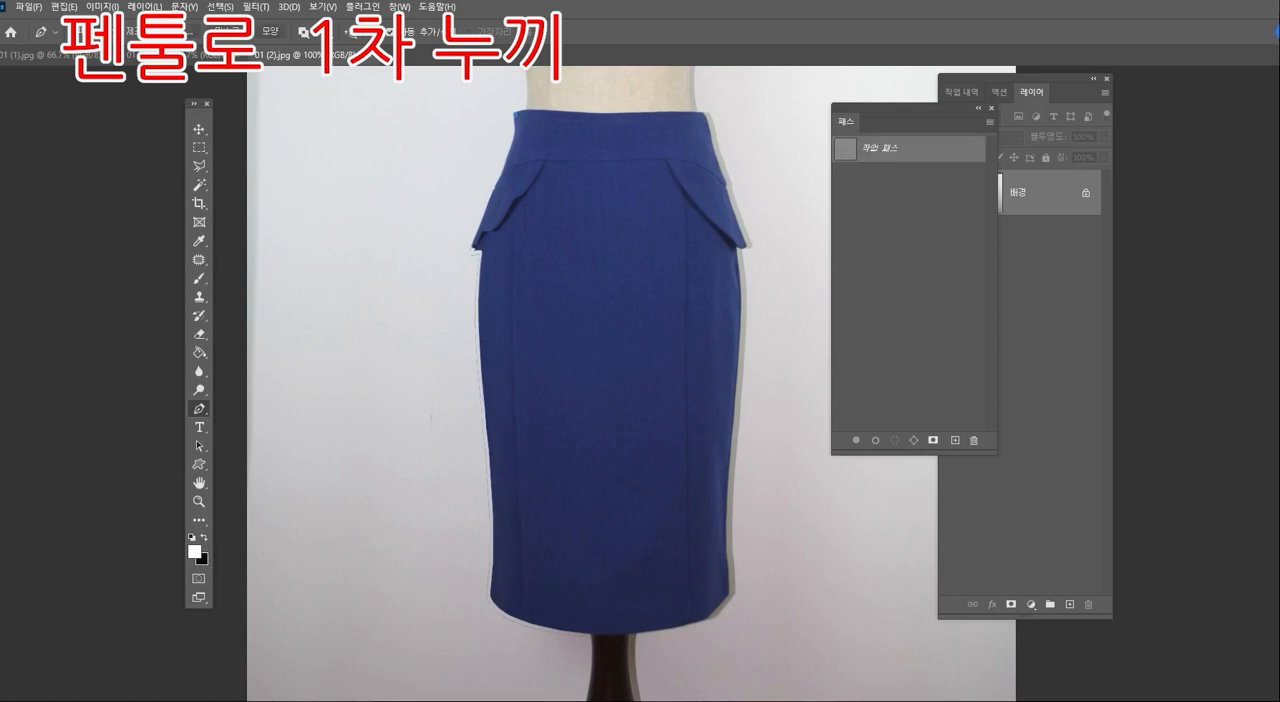
left_click_drag(544, 111, 669, 115)
left_click(704, 114)
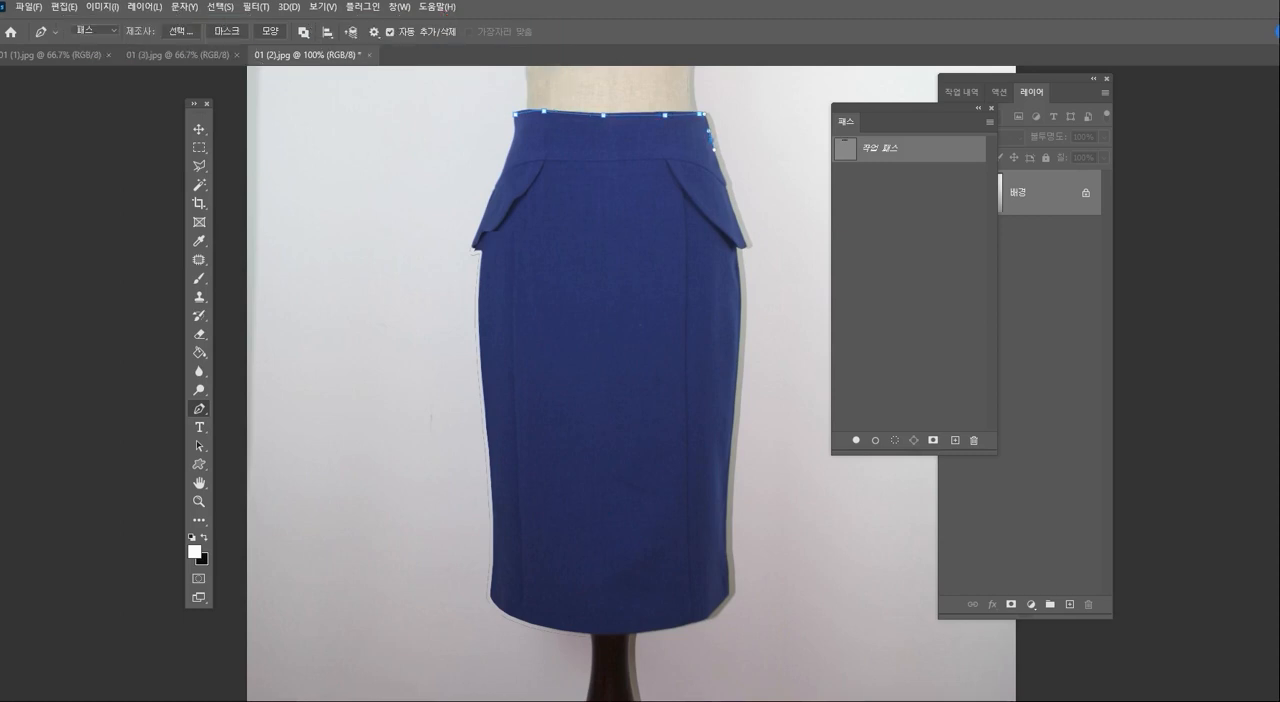
left_click_drag(709, 131, 714, 150)
left_click_drag(745, 245, 748, 247)
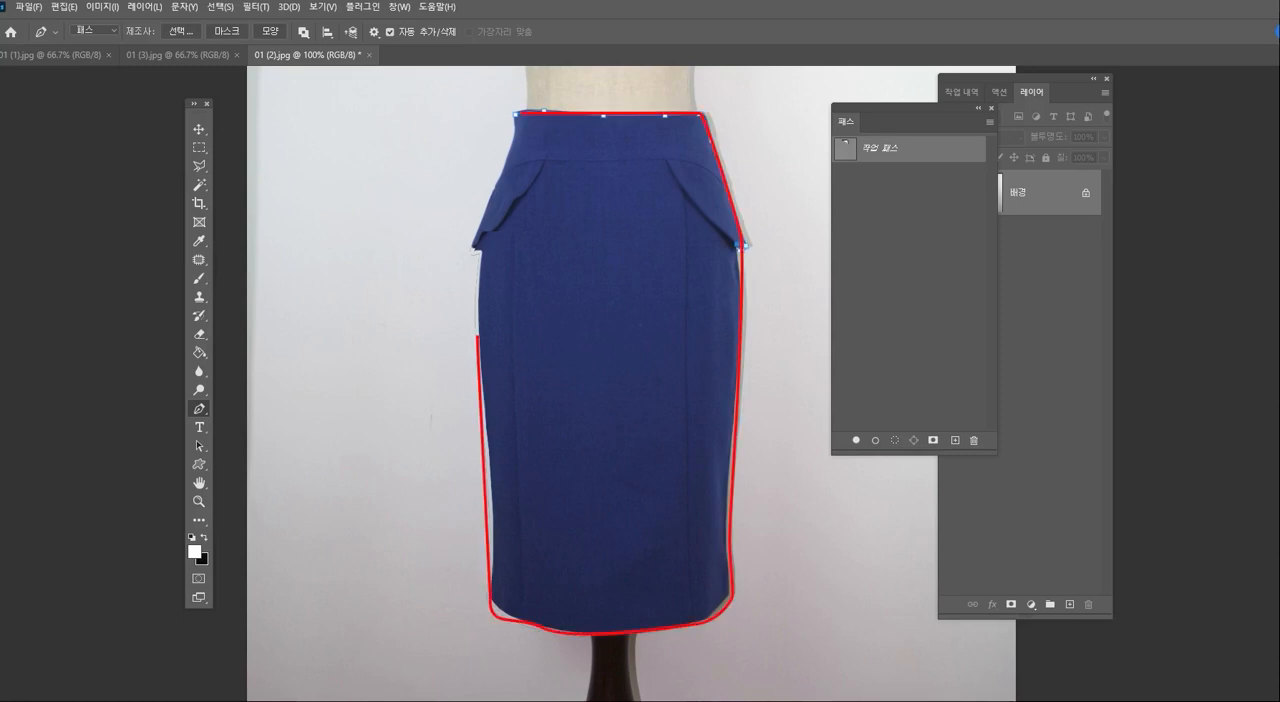
left_click_drag(733, 410, 725, 503)
left_click_drag(727, 578, 730, 589)
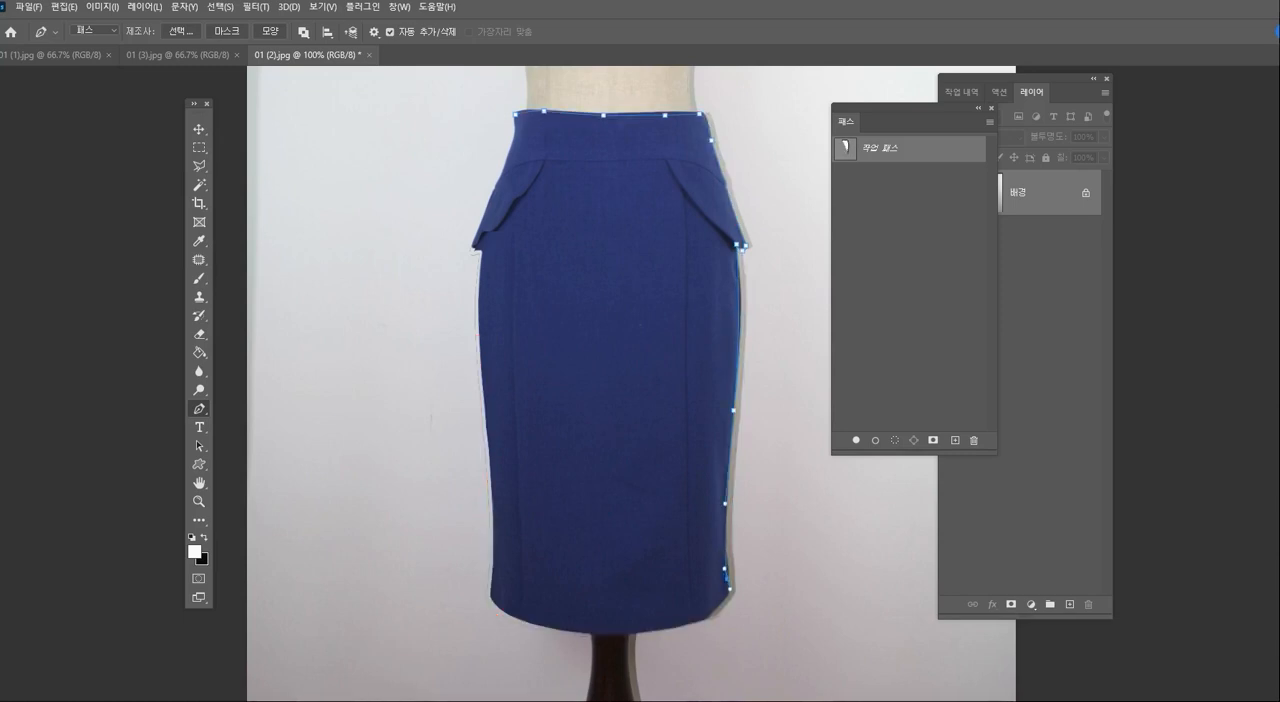
- Continue the path around the skirt's rounded hem, up its left side and flap, and close it at the waistband
left_click(736, 598)
left_click_drag(721, 613, 710, 618)
left_click_drag(562, 632, 575, 632)
mouse_move(487, 601)
left_mouse_down()
mouse_move(501, 609)
mouse_move(491, 578)
left_mouse_up()
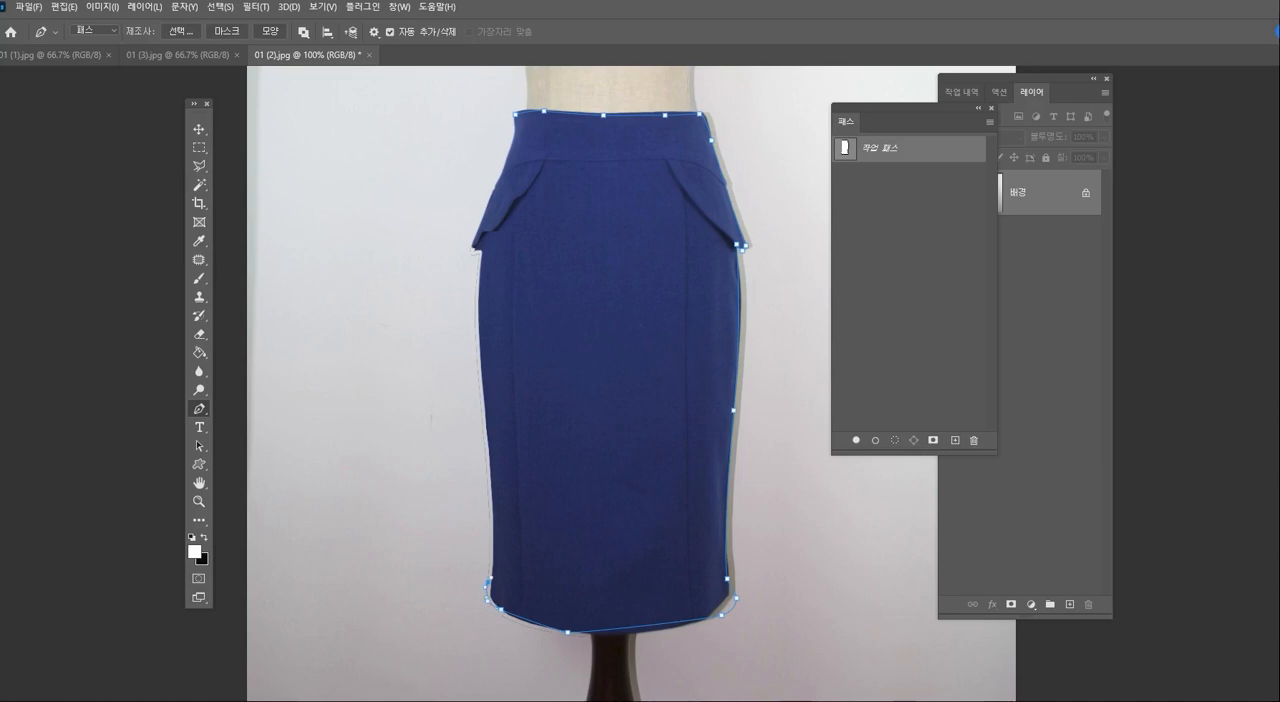
left_click_drag(492, 490, 492, 476)
left_click_drag(480, 346, 479, 339)
left_click(481, 253)
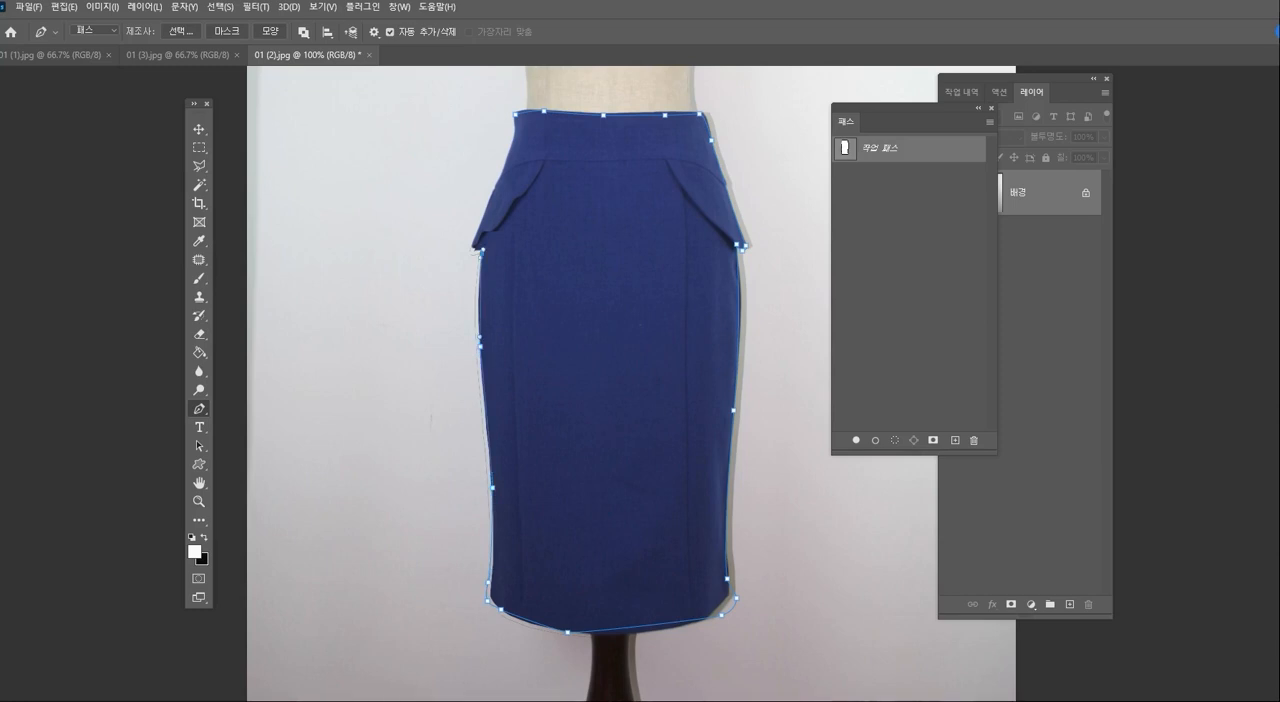
left_click(474, 250)
left_click(508, 155)
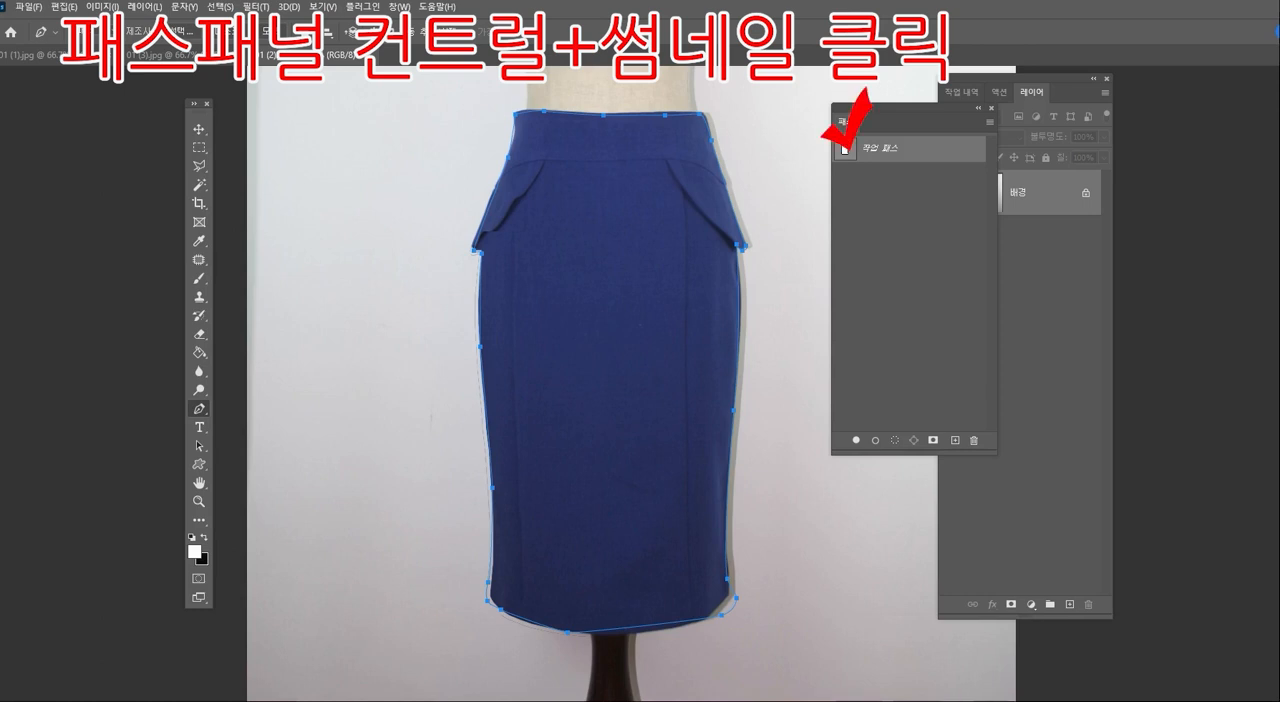
- Load the skirt's work path as a selection and copy the selected skirt onto a new layer
left_click(845, 148, "ctrl")
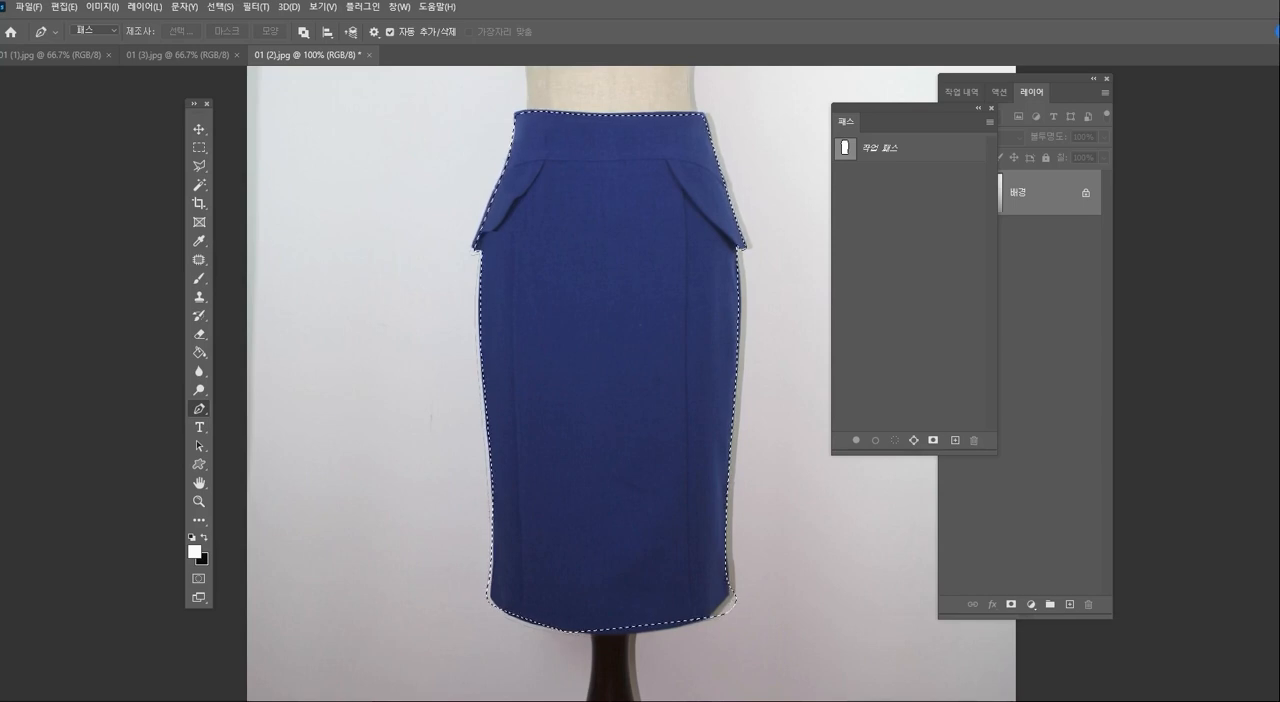
left_click(991, 108)
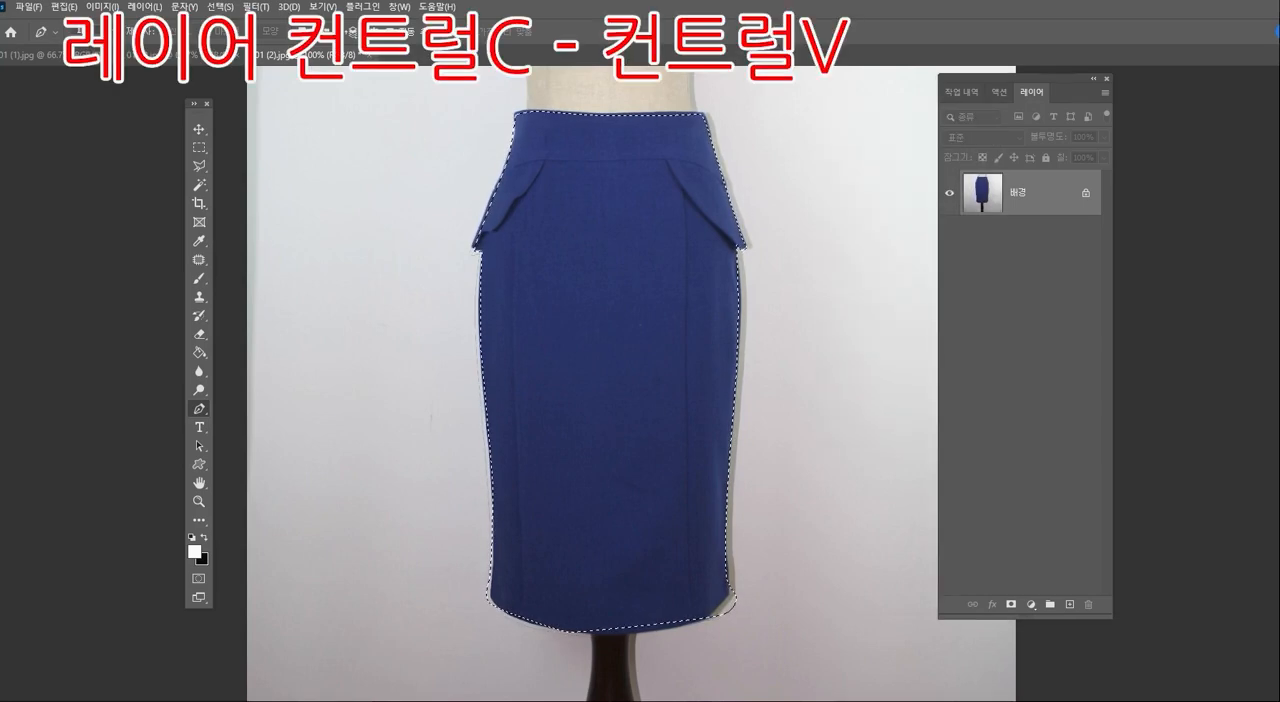
left_click_drag(1020, 79, 967, 80)
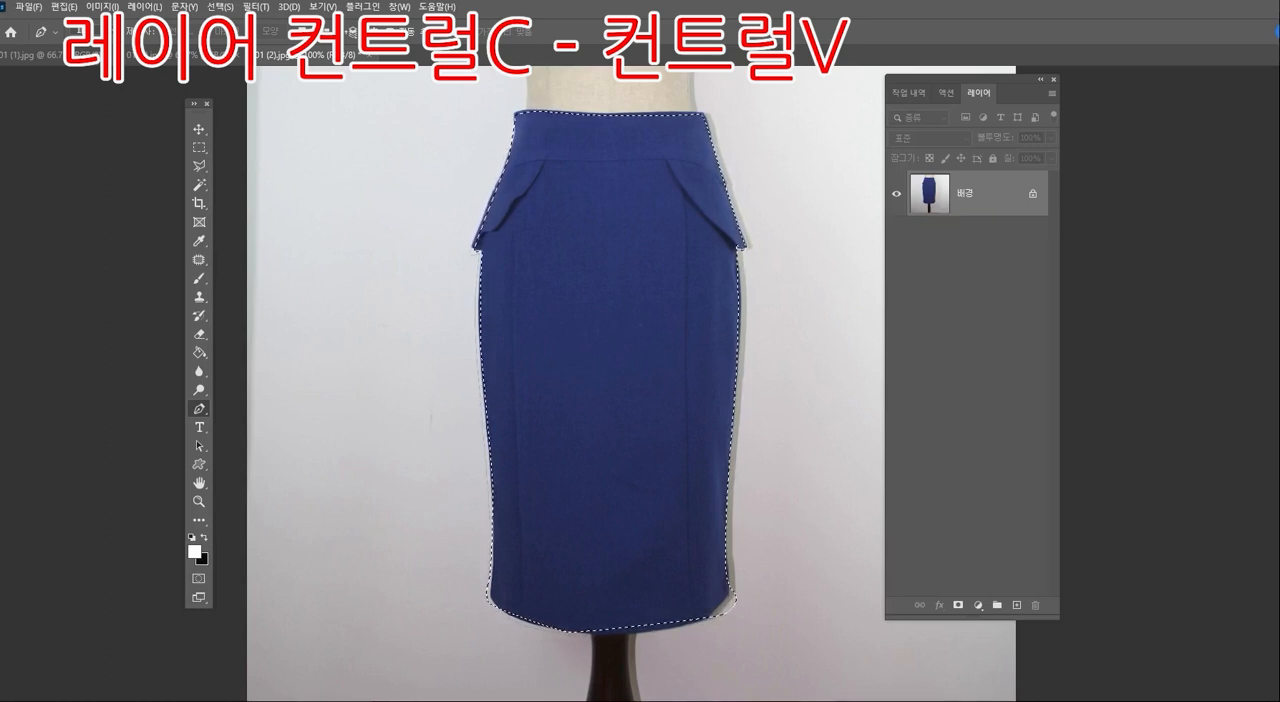
key("ctrl+v")
- Delete the original background layer, leaving only the cut-out skirt layer
left_click(968, 241)
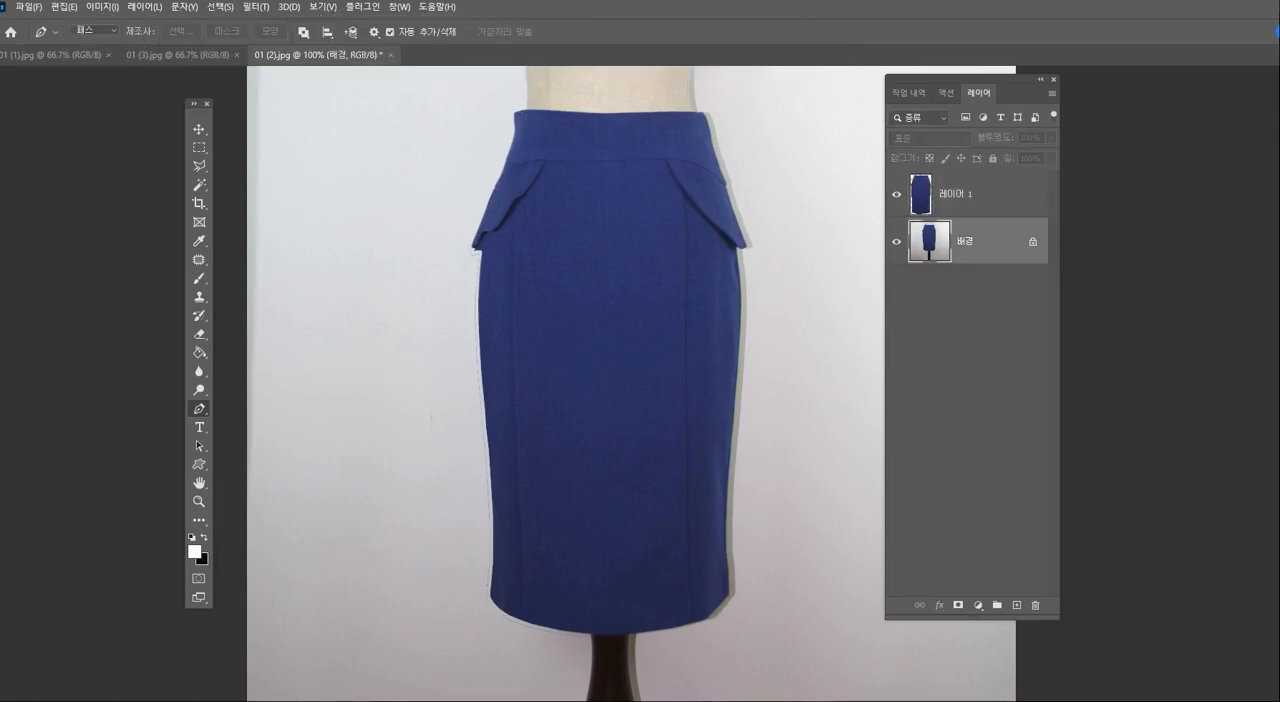
key("Delete")
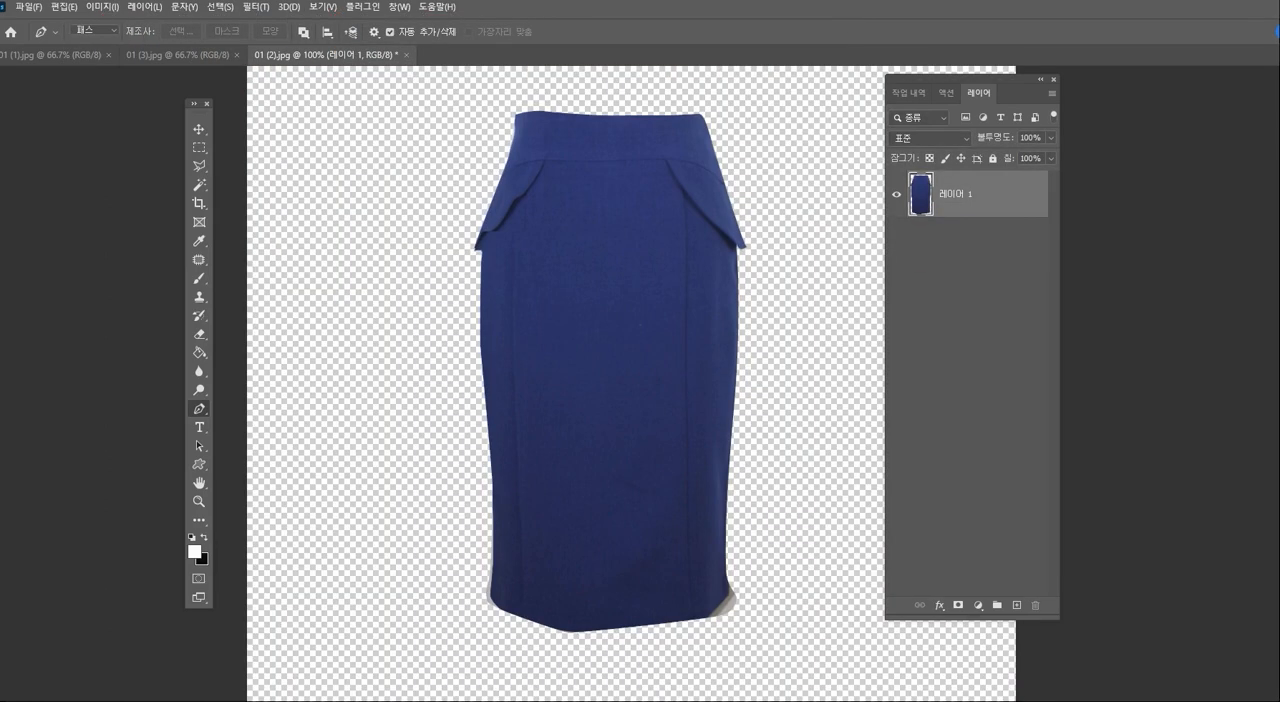
left_click(199, 502)
left_click(615, 450, "alt")
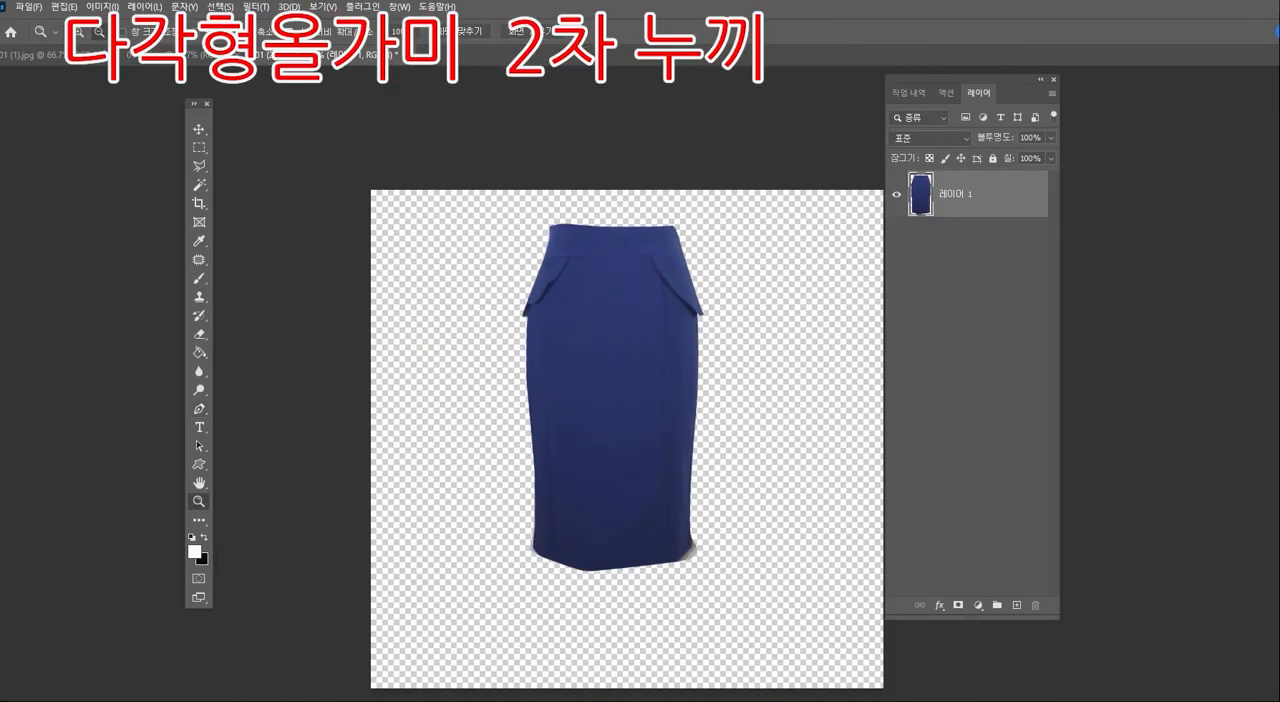
- Centre the skirt horizontally on the canvas and add a new white-filled layer beneath it
left_click_drag(615, 450, 590, 386)
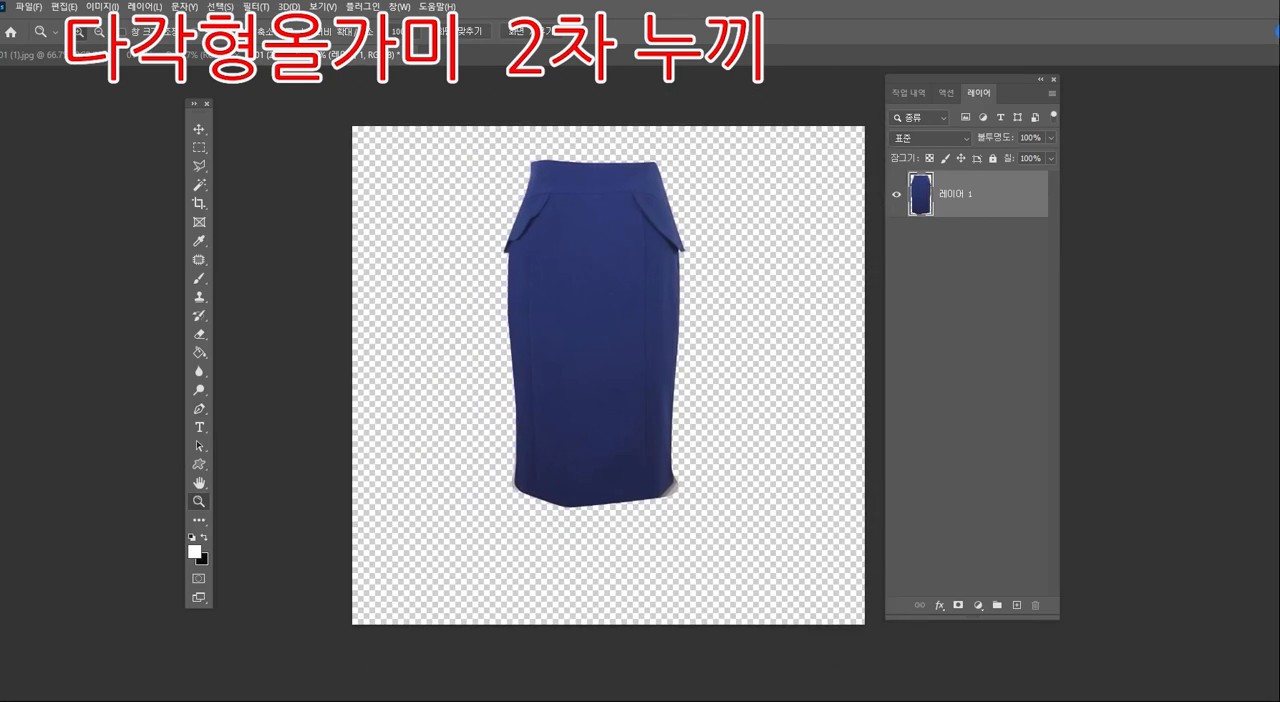
left_click_drag(606, 307, 622, 343)
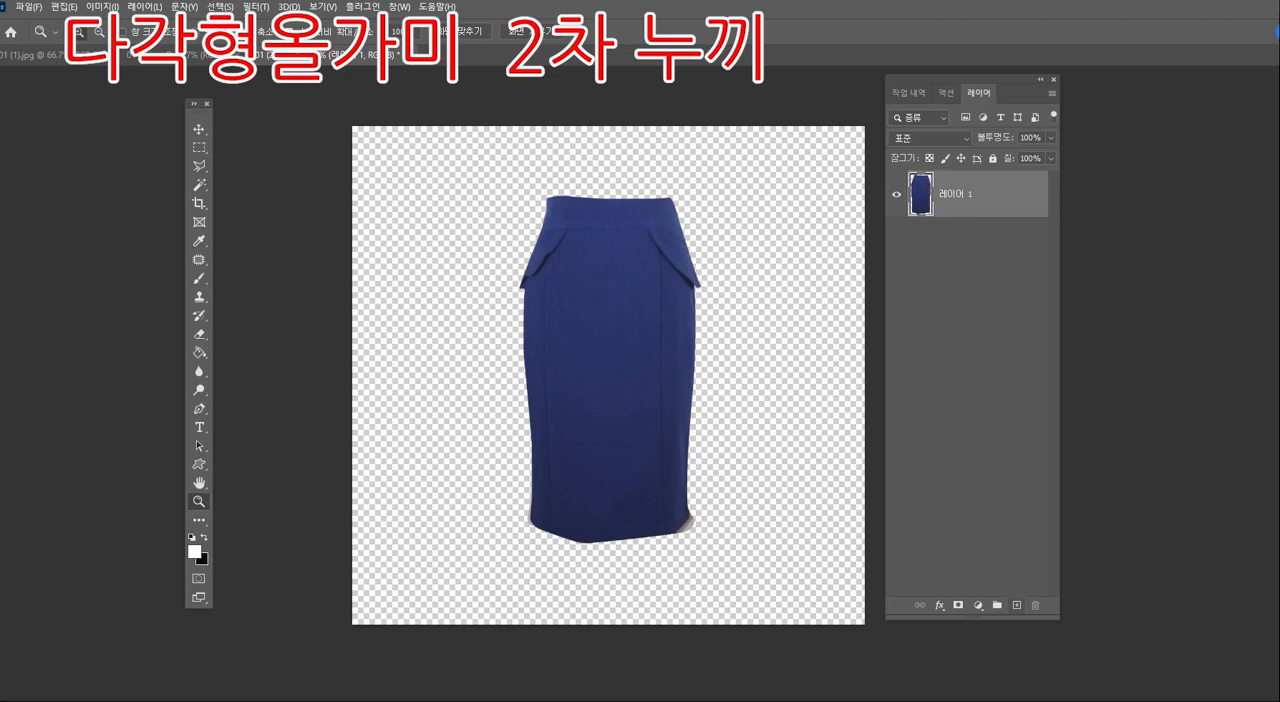
left_click(1017, 605)
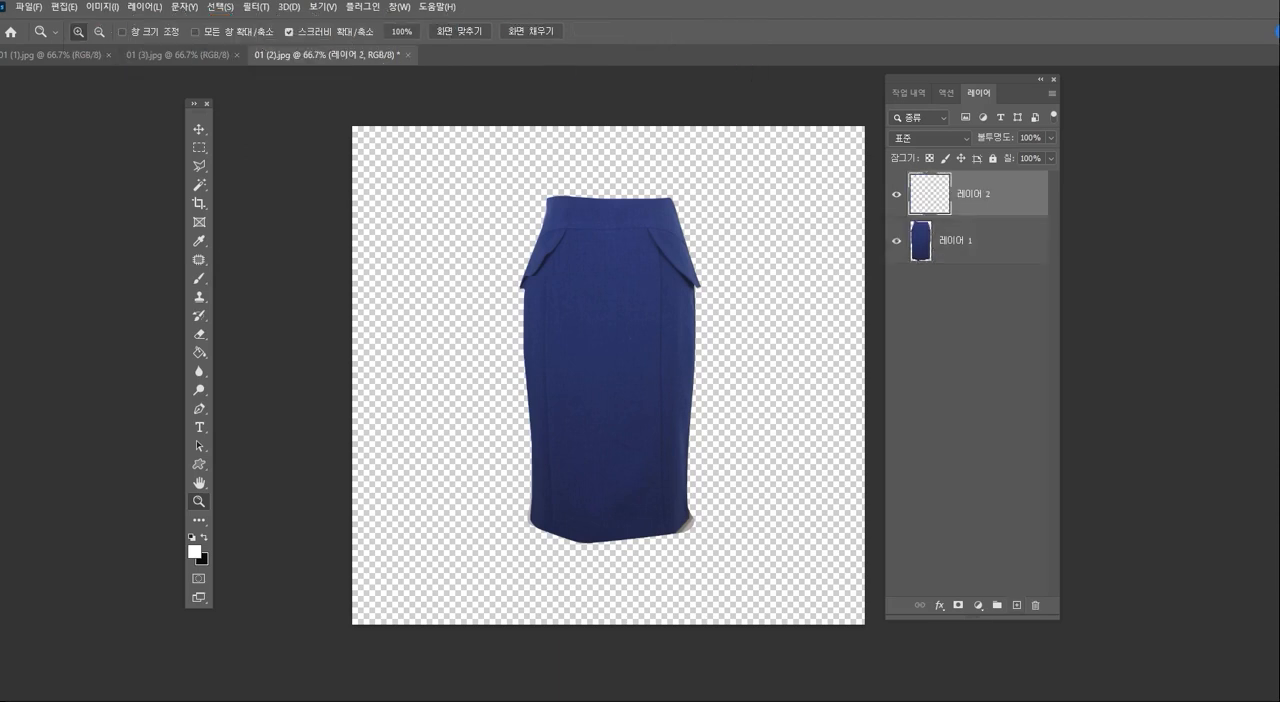
left_click_drag(970, 194, 970, 262)
key("ctrl+BackSpace")
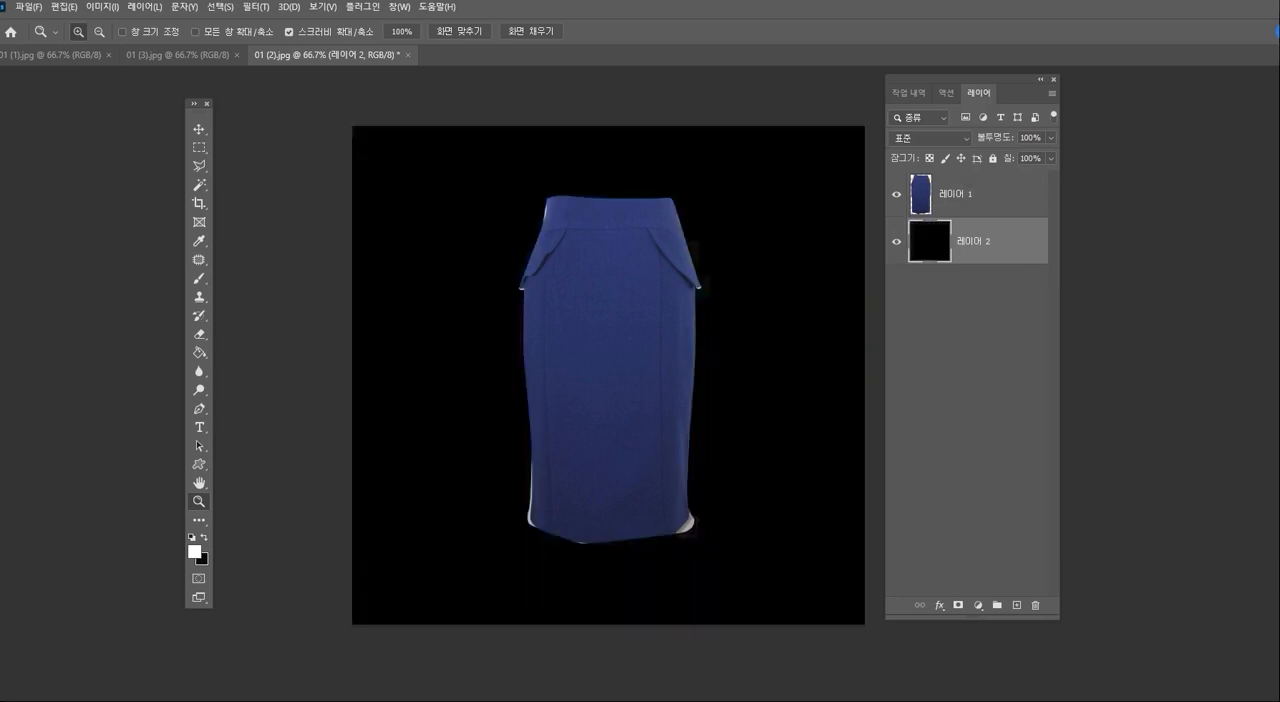
key("alt+BackSpace")
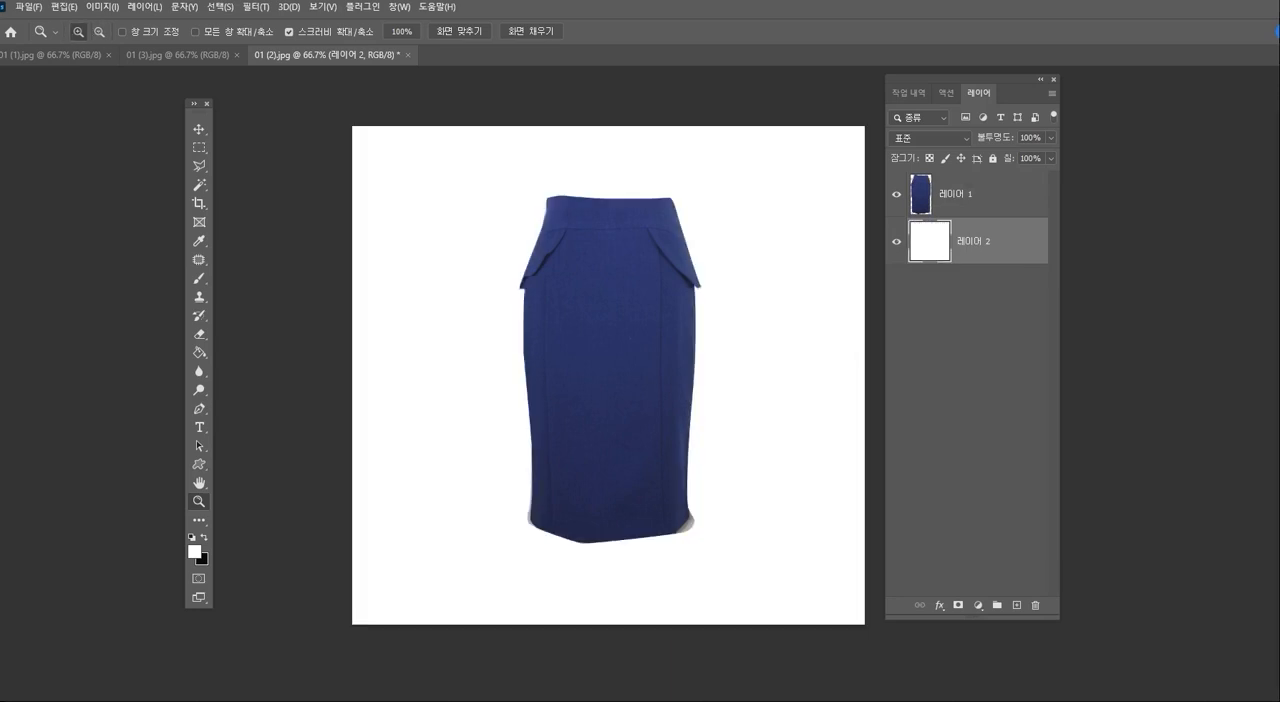
- Trim the uneven waistband edge at its left corner on the skirt layer with the Polygonal Lasso
left_click(573, 215)
left_click(573, 215)
left_click_drag(573, 215, 500, 177)
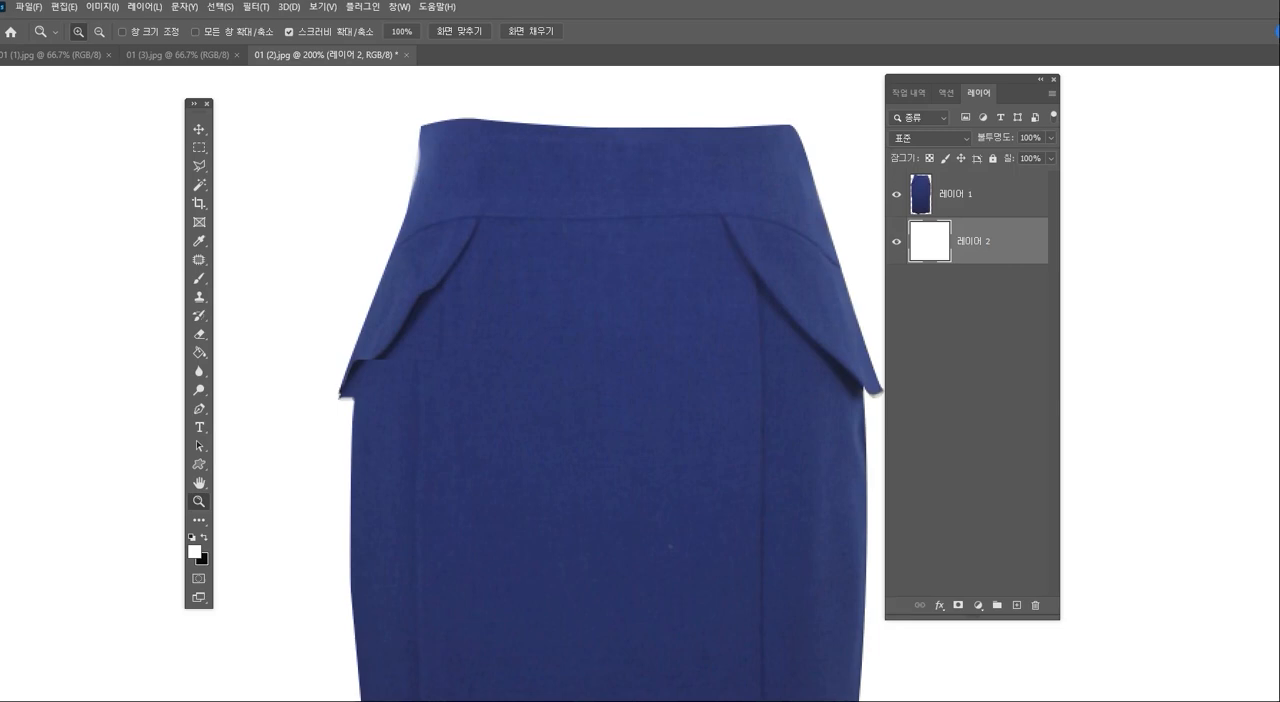
left_click_drag(600, 380, 630, 402)
left_click(985, 195)
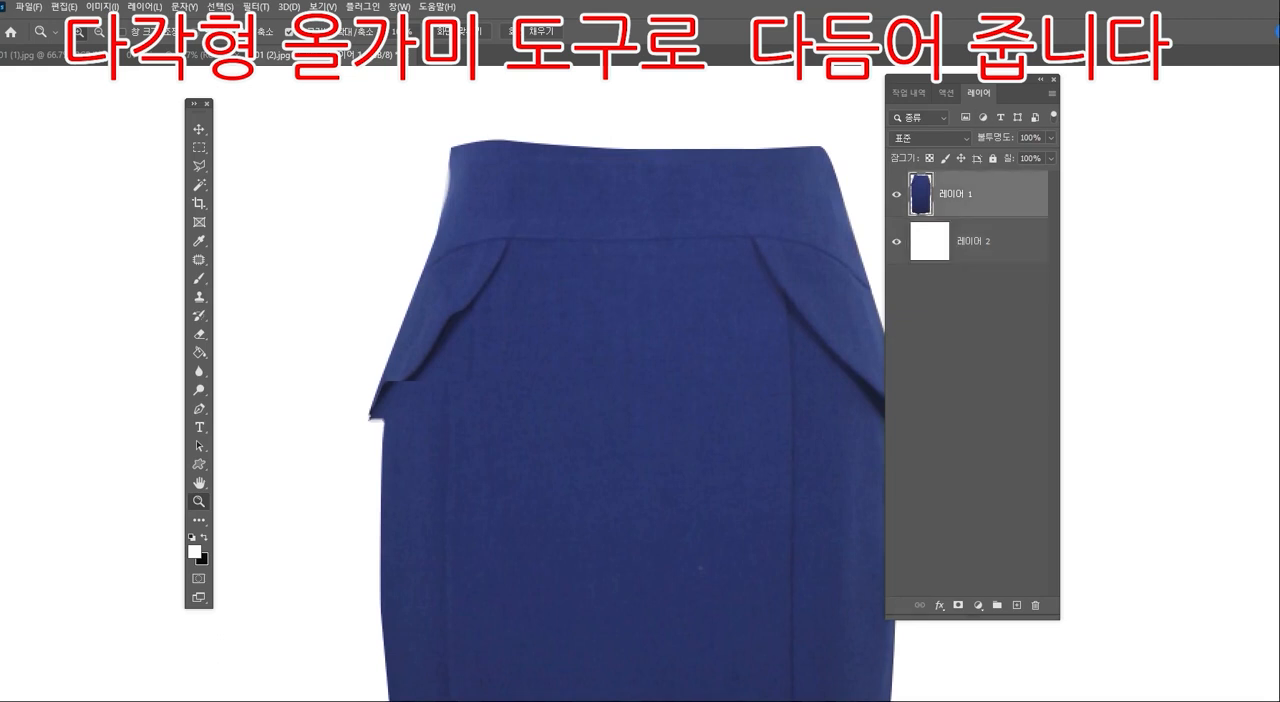
left_click_drag(985, 80, 1027, 80)
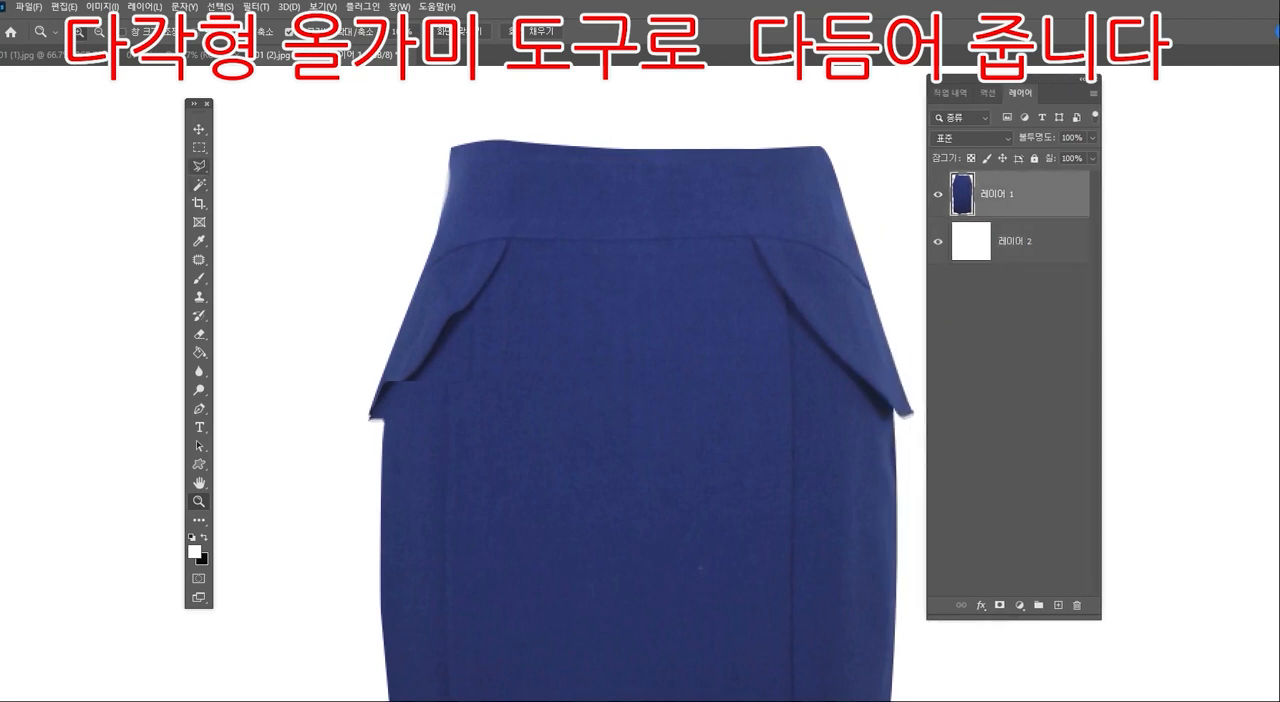
left_click(199, 165)
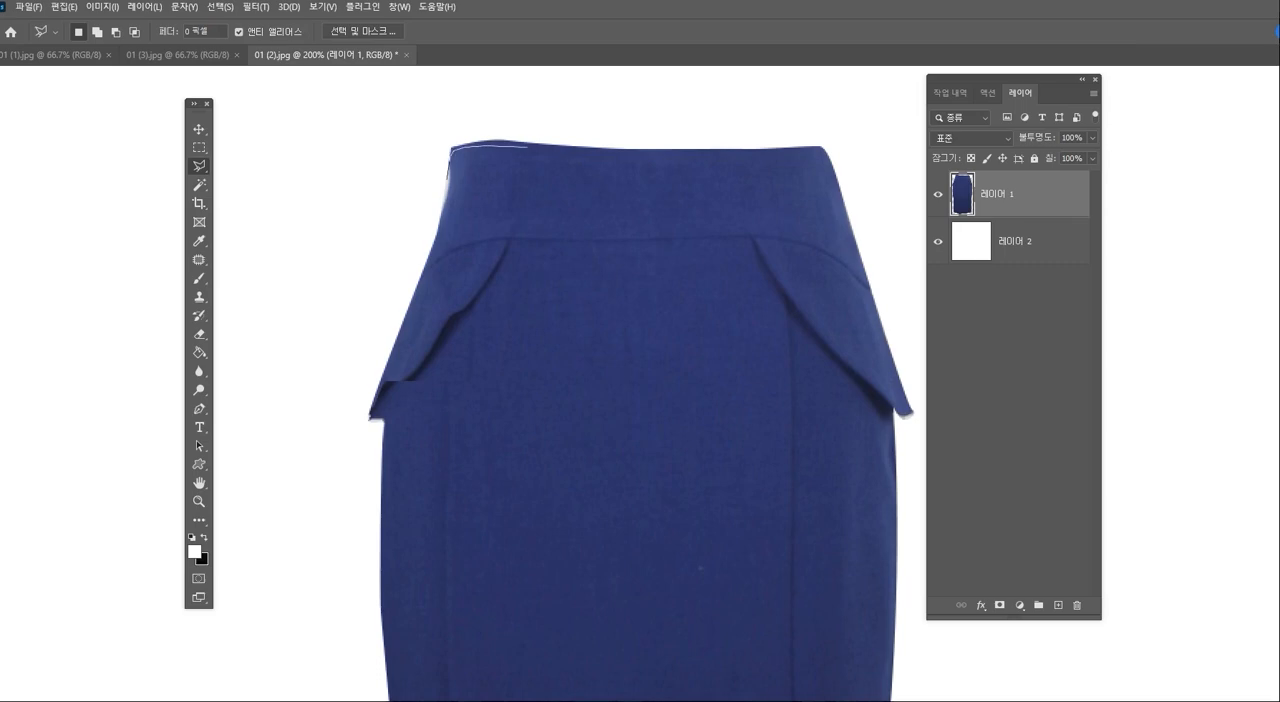
left_click(621, 149)
left_click(556, 91)
left_click(353, 135)
left_click(358, 185)
double_click(447, 179)
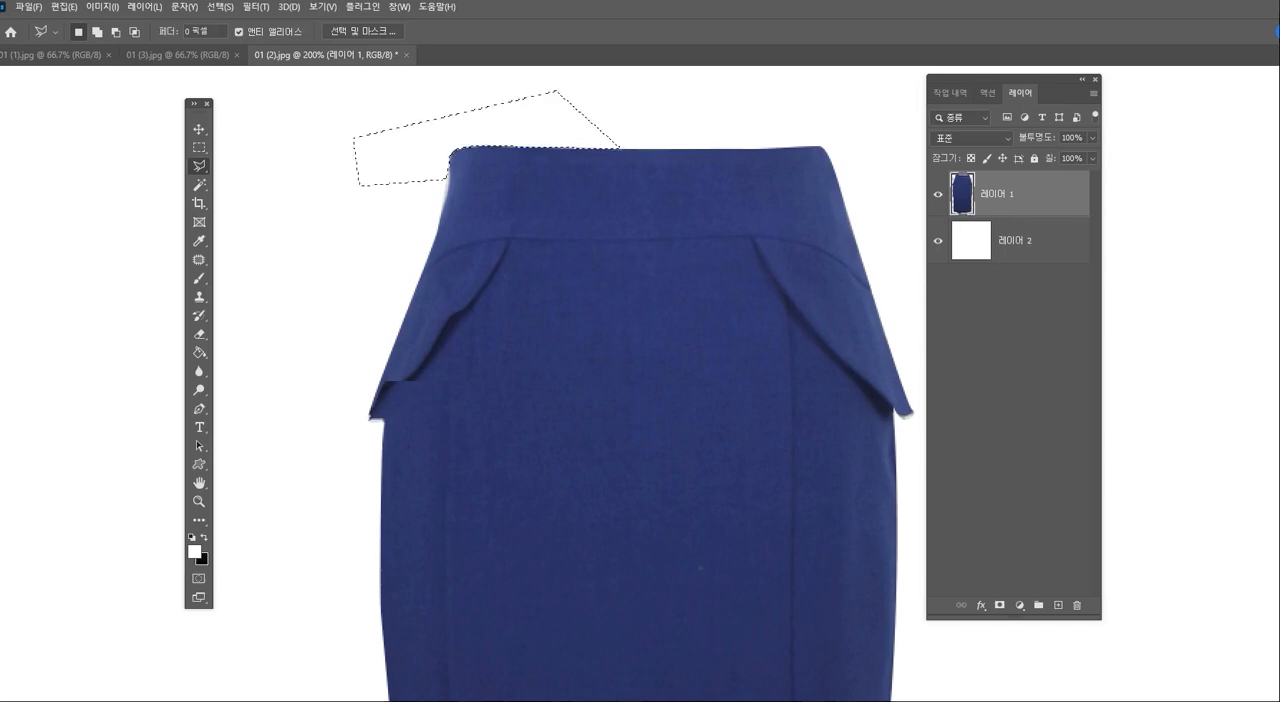
key("ctrl+d")
- Trim the stray edge at the tip of the skirt's left flap with a small polygonal selection
left_click_drag(600, 300, 550, 264)
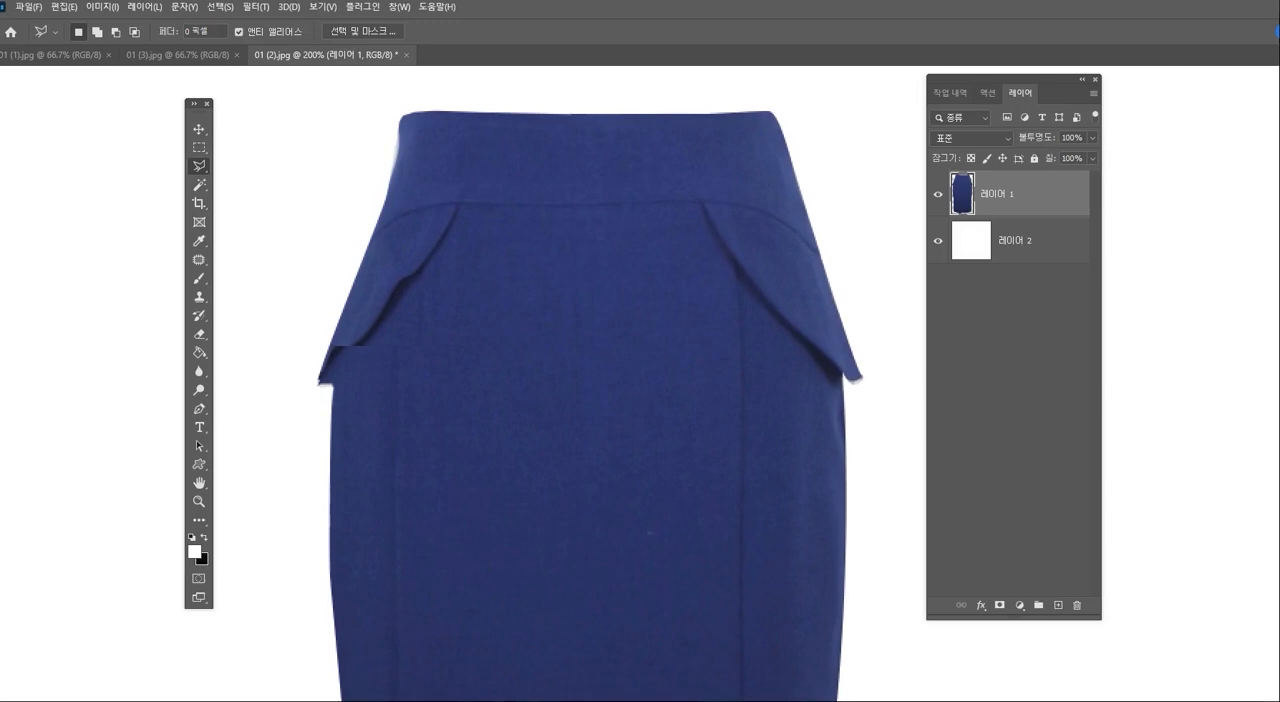
left_click_drag(500, 380, 642, 351)
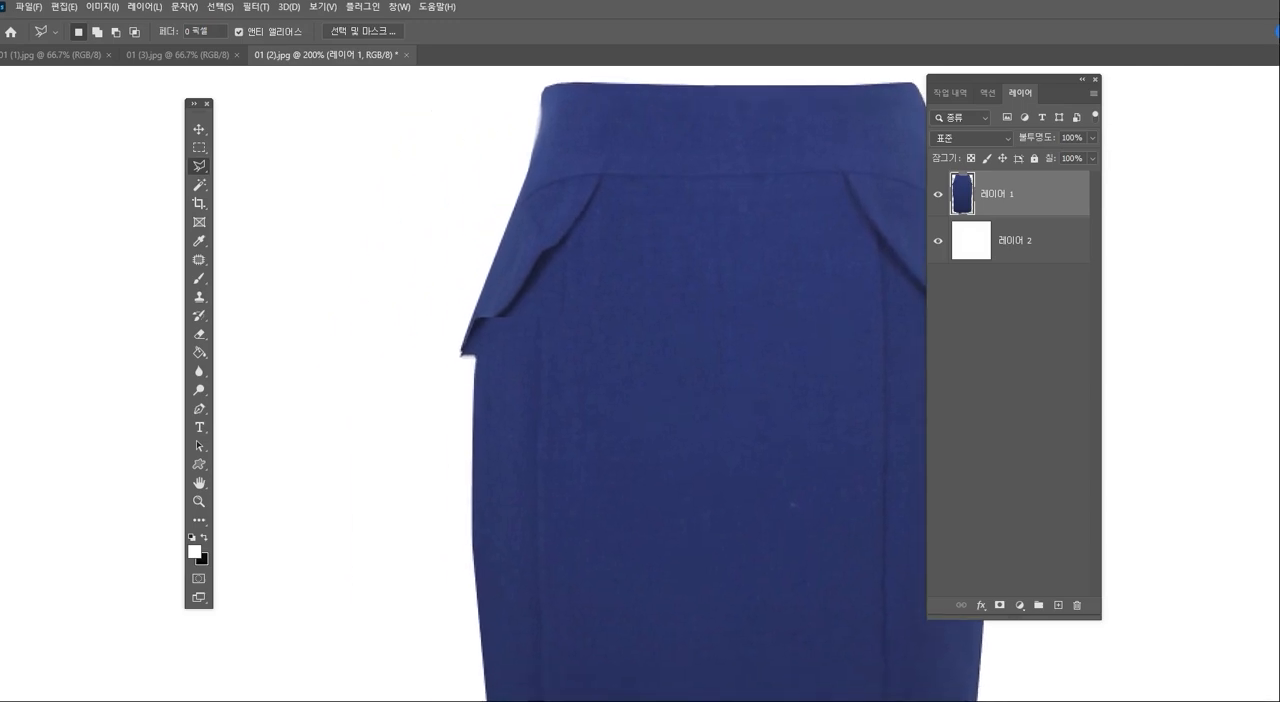
left_click(465, 354)
left_click(455, 345)
left_click(421, 359)
left_click(439, 395)
left_click(457, 392)
left_click(465, 355)
key("Delete")
key("ctrl+d")
- Cut off the pointed lower part of the skirt's hem with a polygonal selection following a flatter hemline
scroll(700, 400, "down", 5)
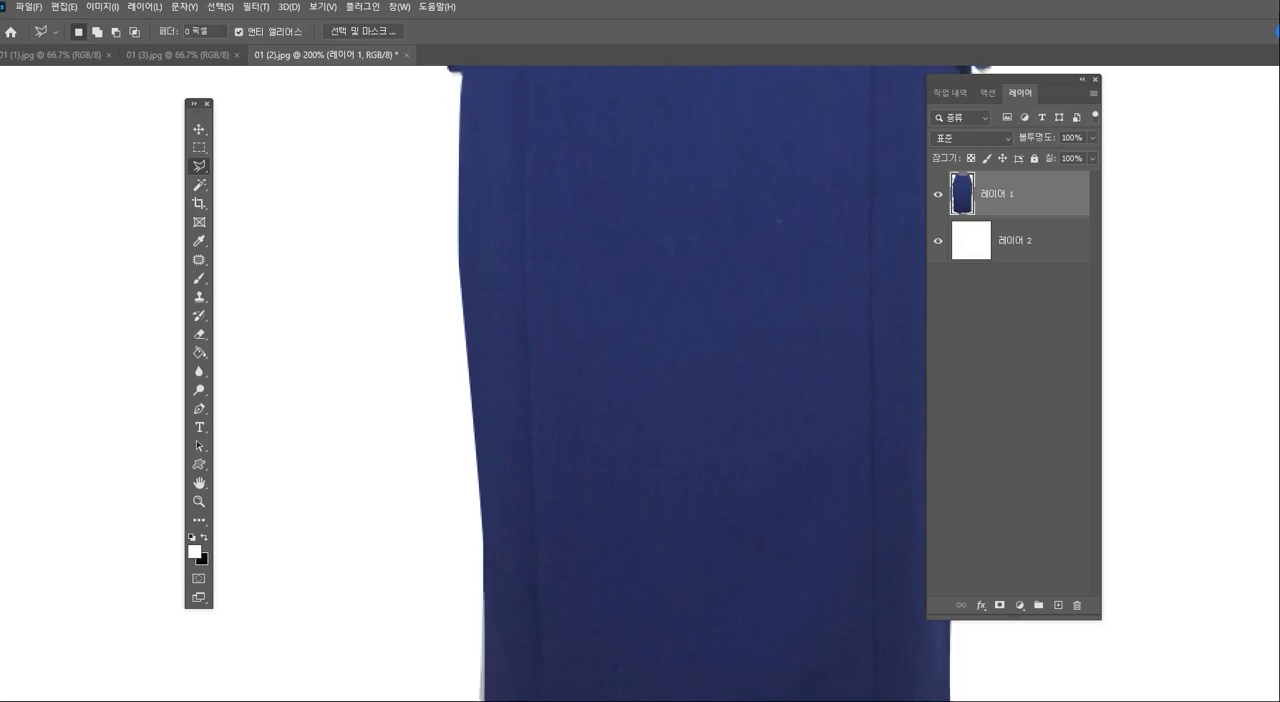
scroll(700, 400, "down", 2)
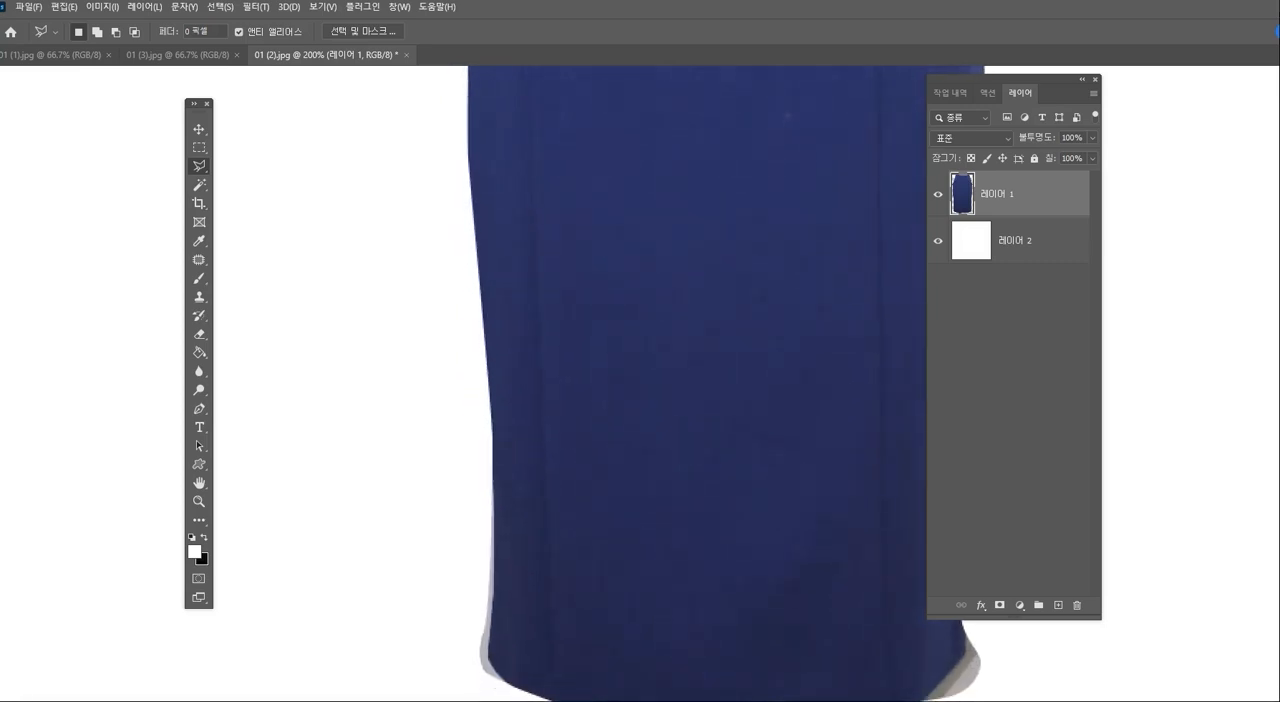
scroll(700, 400, "down", 2)
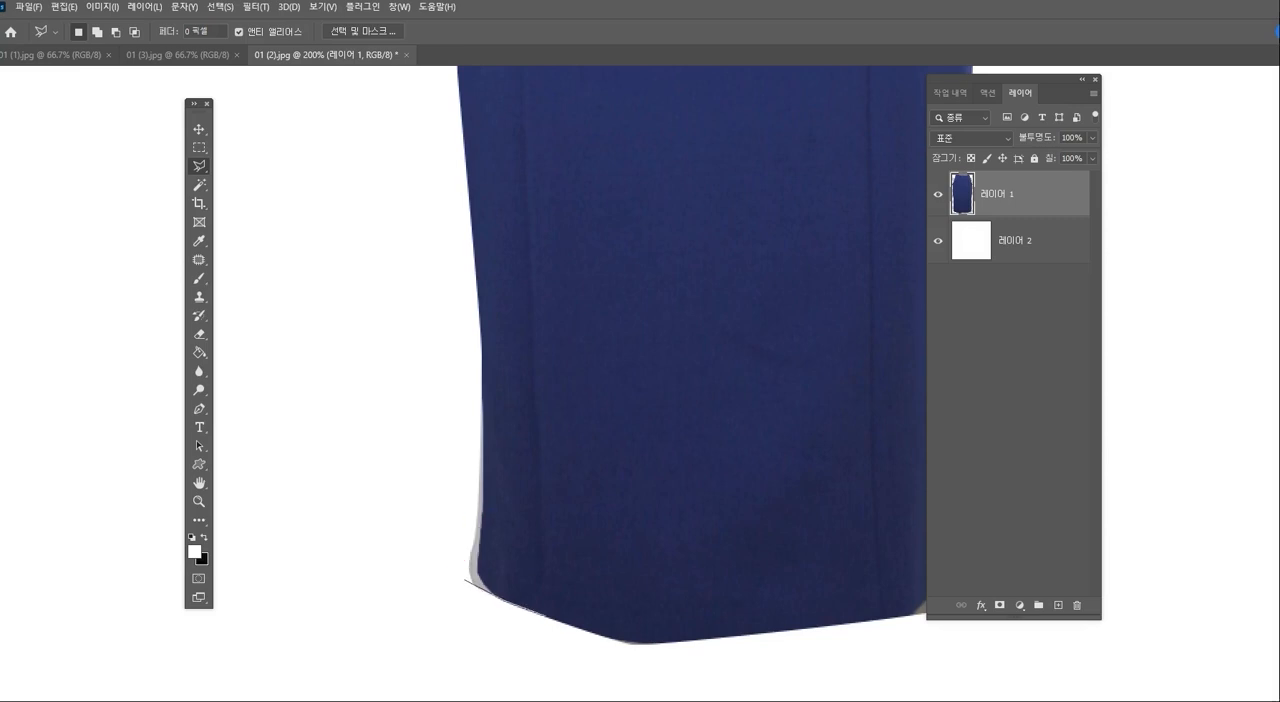
left_click(557, 620)
left_click(616, 633)
left_click(772, 632)
left_click(858, 627)
left_click(866, 678)
left_click(440, 658)
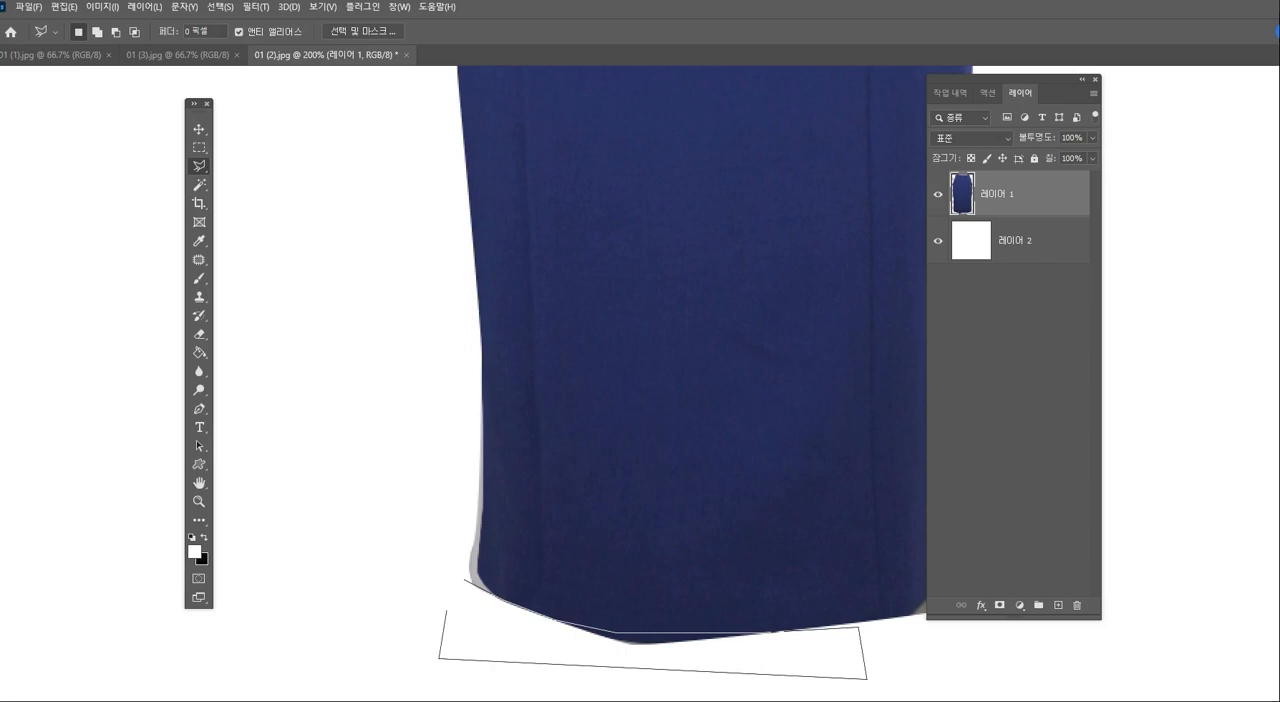
left_click(465, 580)
key("Delete")
key("ctrl+d")
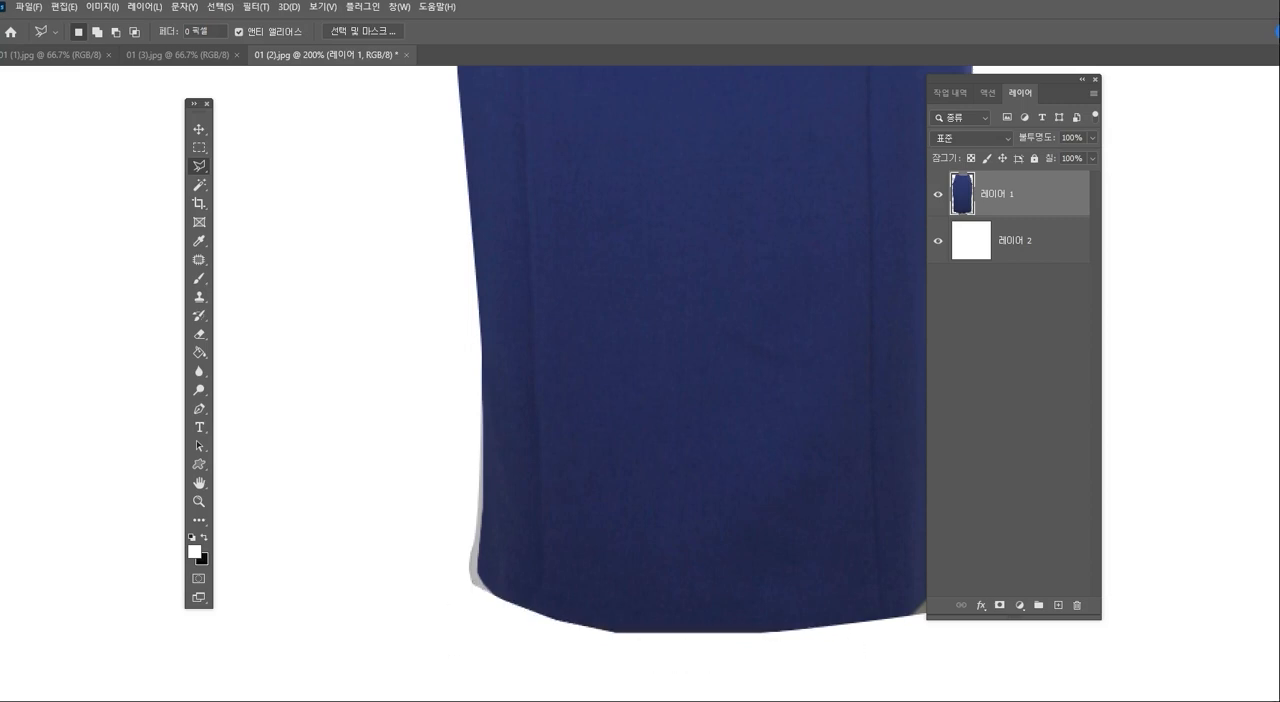
- Round off the left part of the hem by removing its remaining angular edge with a polygonal selection
left_click_drag(700, 400, 616, 325)
left_click(378, 521)
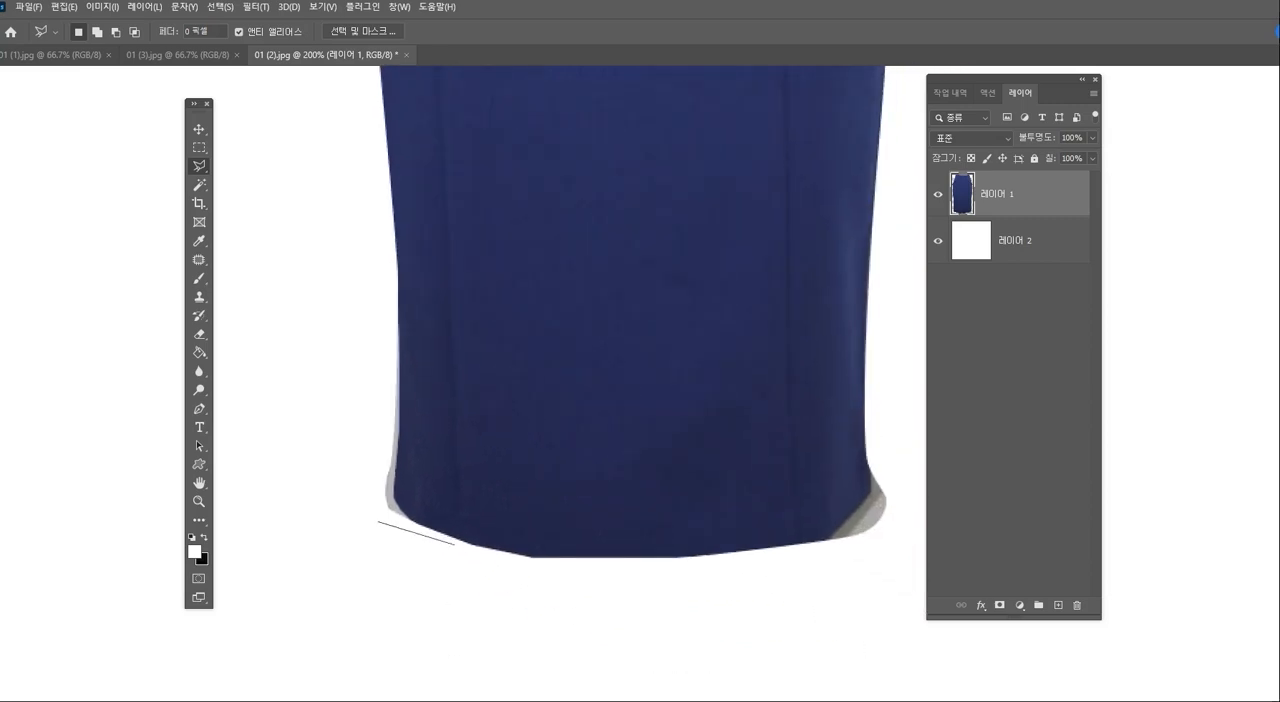
left_click(528, 552)
left_click(640, 558)
left_click(720, 581)
left_click(676, 638)
left_click(400, 622)
left_click(378, 521)
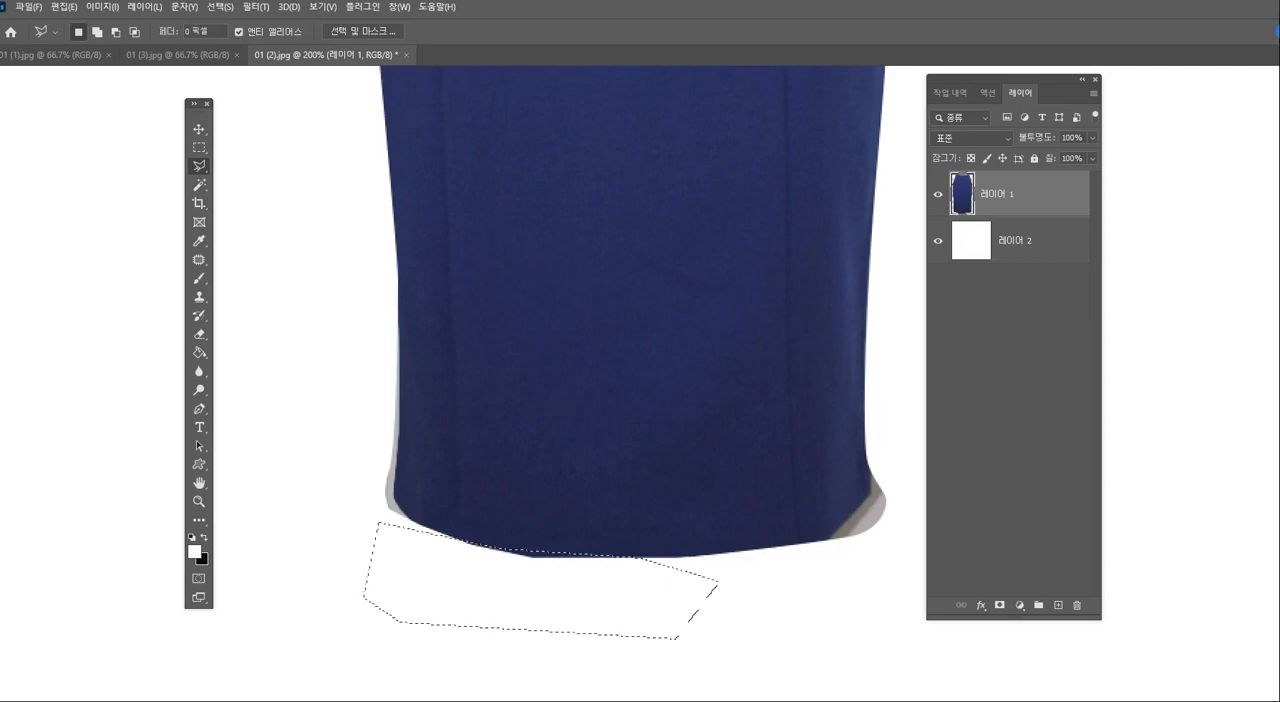
key("ctrl+d")
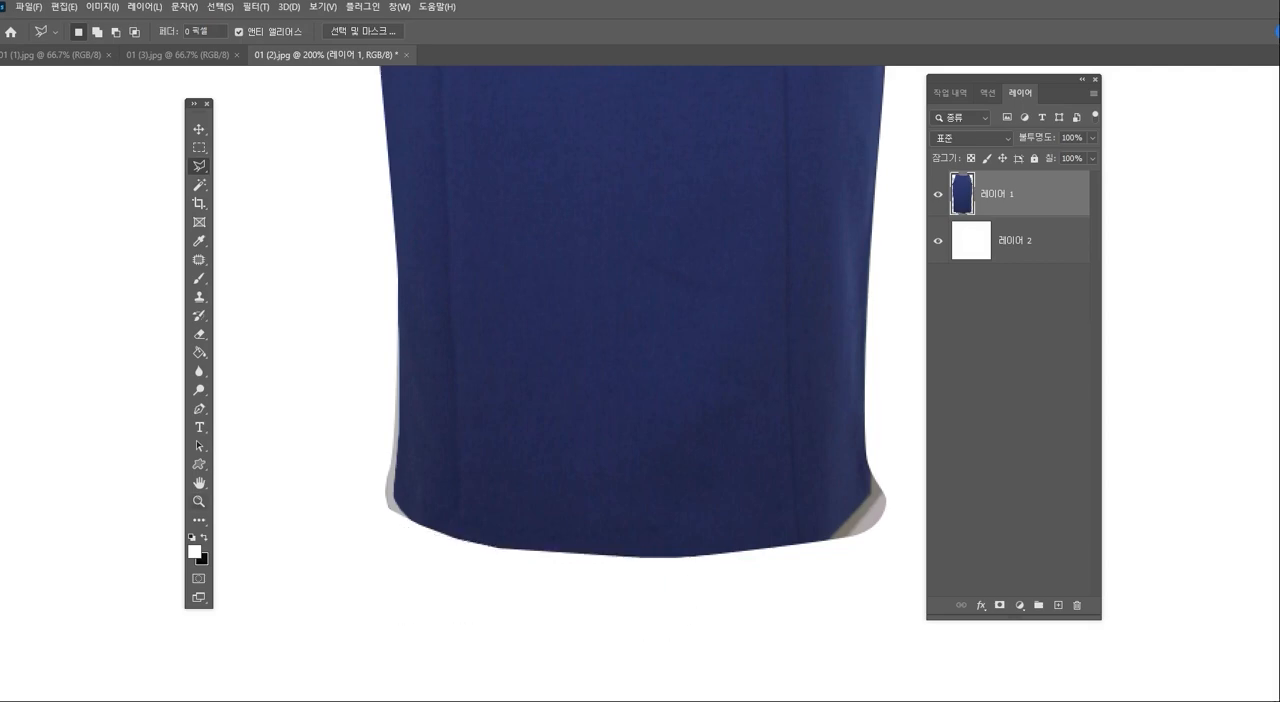
- Scale the skirt layer to about 120% and centre it horizontally on the canvas
left_click(199, 501)
left_click(581, 400, "alt")
left_click(581, 400, "alt")
left_click_drag(581, 400, 591, 437)
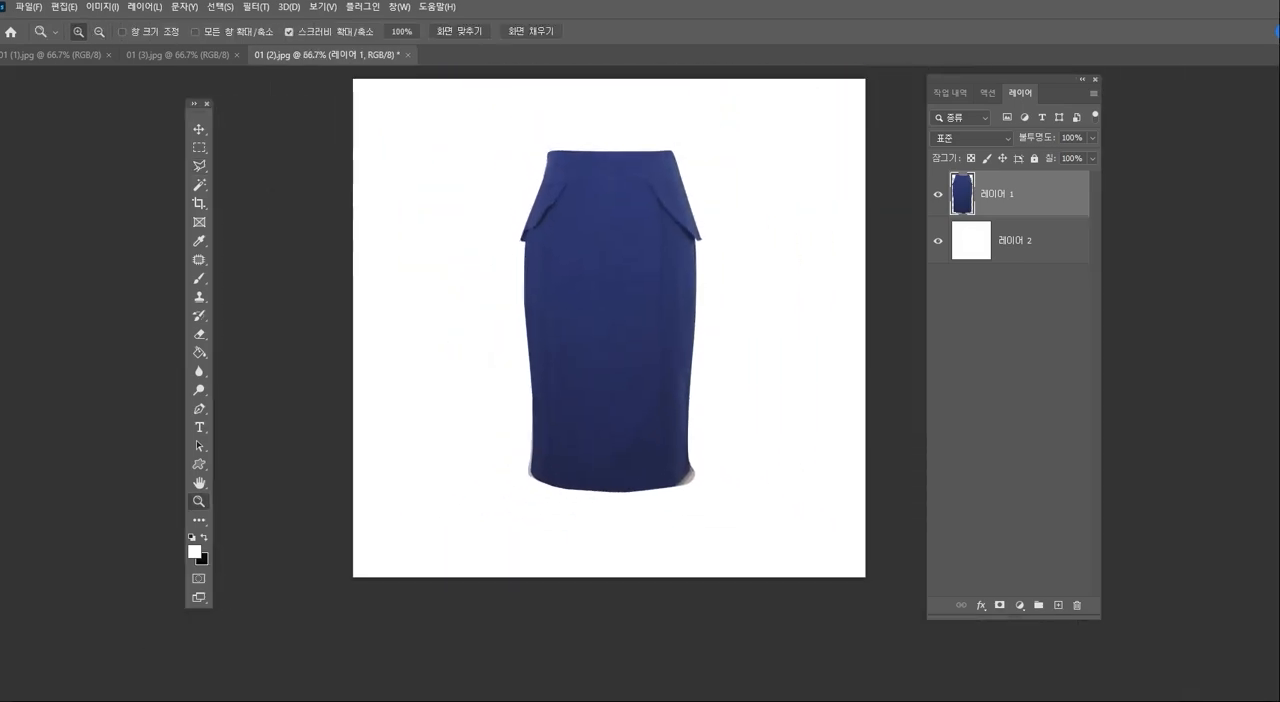
key("ctrl+t")
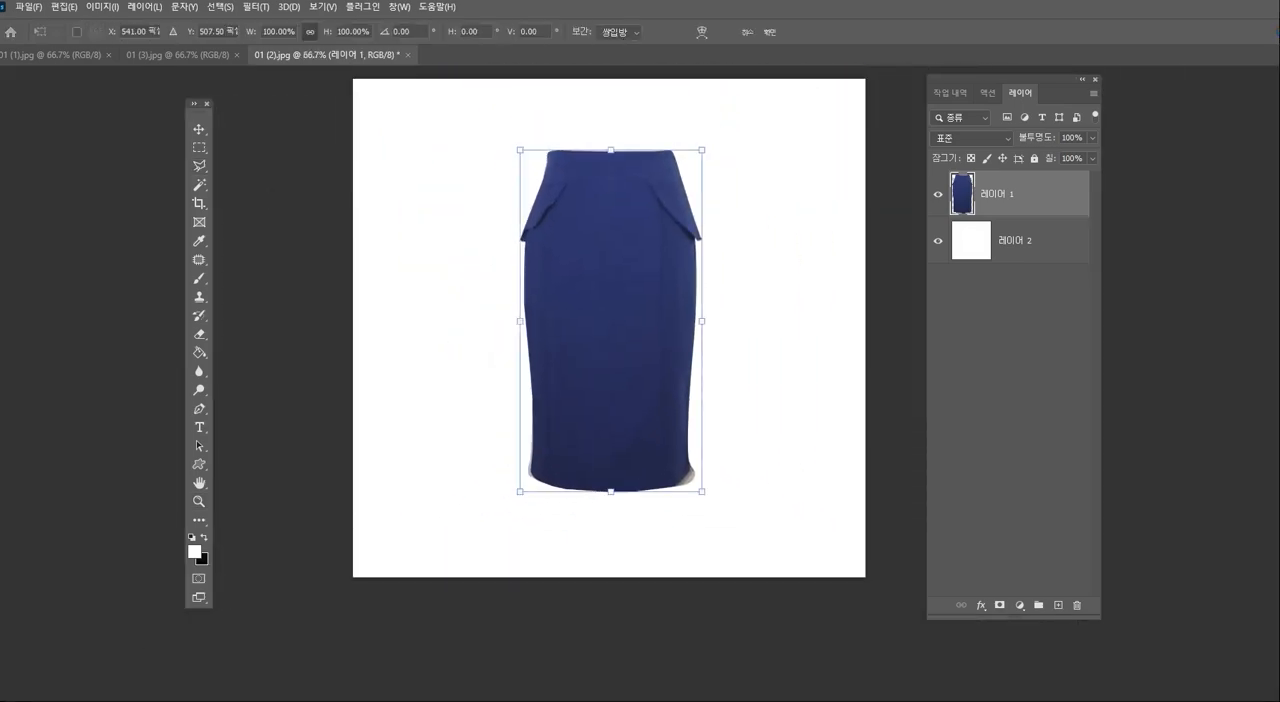
left_click_drag(520, 150, 502, 117)
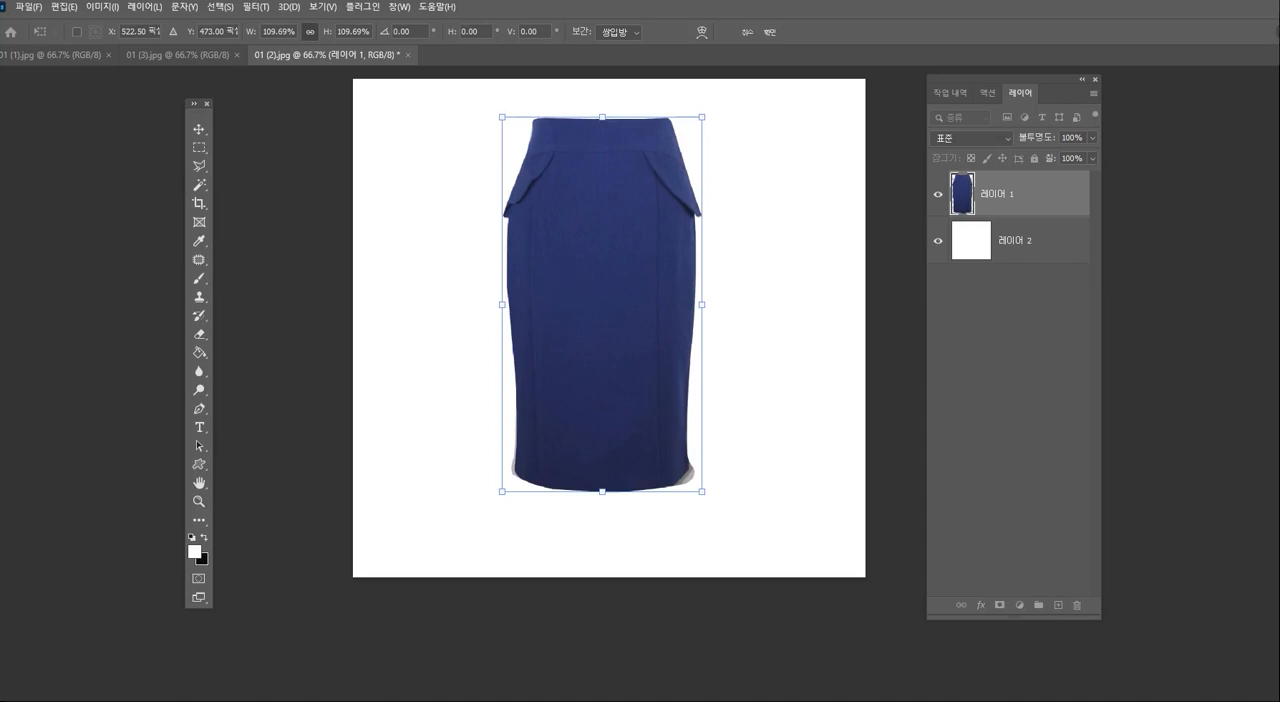
left_click_drag(702, 492, 722, 528)
left_click_drag(608, 413, 605, 415)
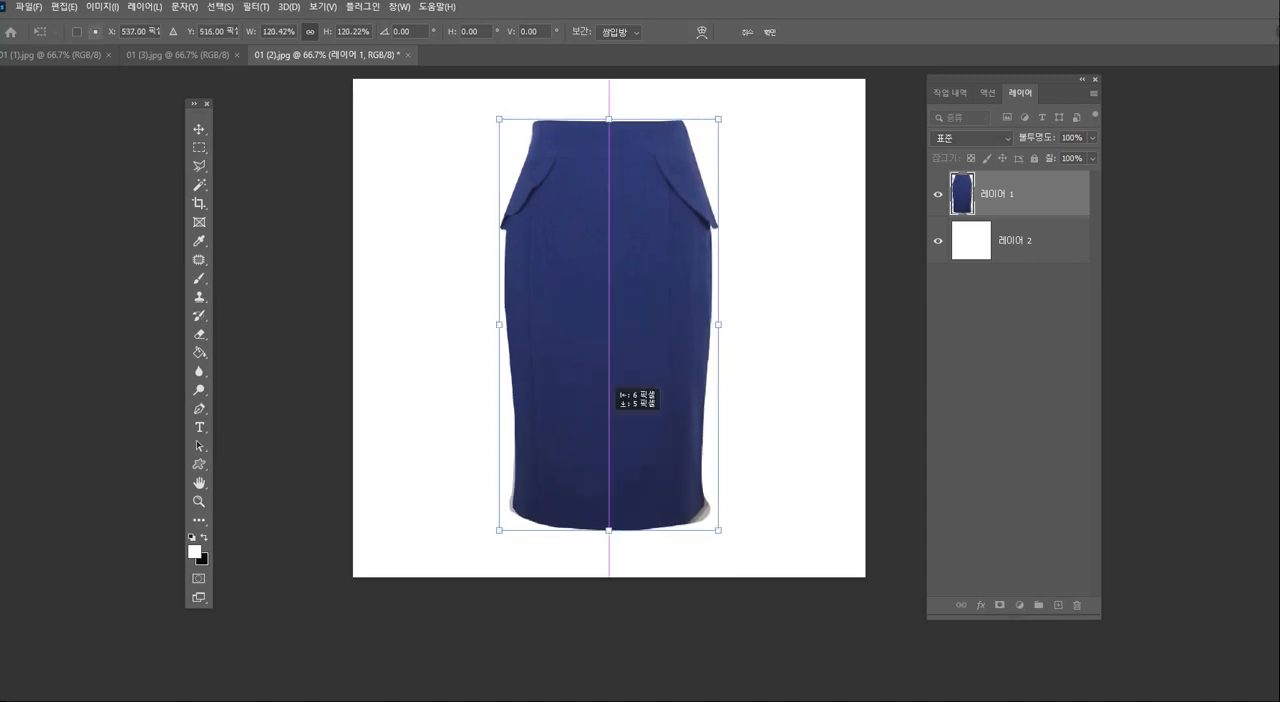
key("Return")
key("z")
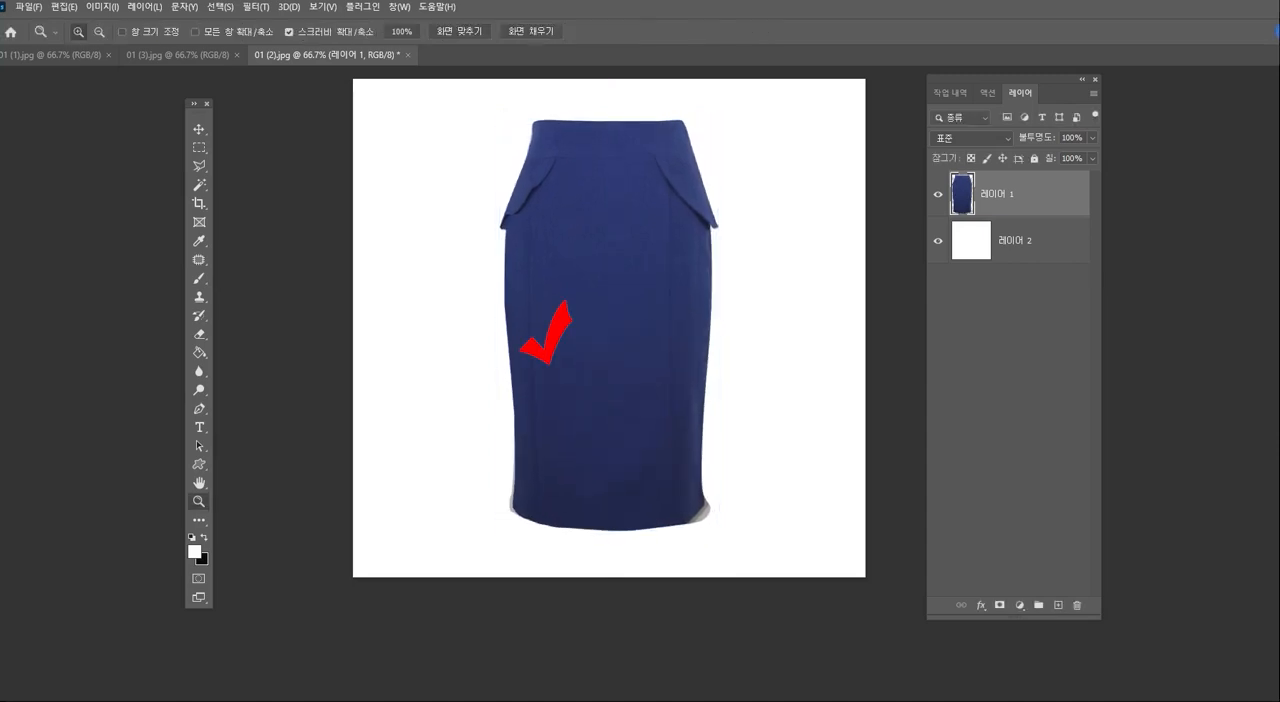
- Copy the left half of the skirt with a rectangular marquee and paste it as a new layer
key("m")
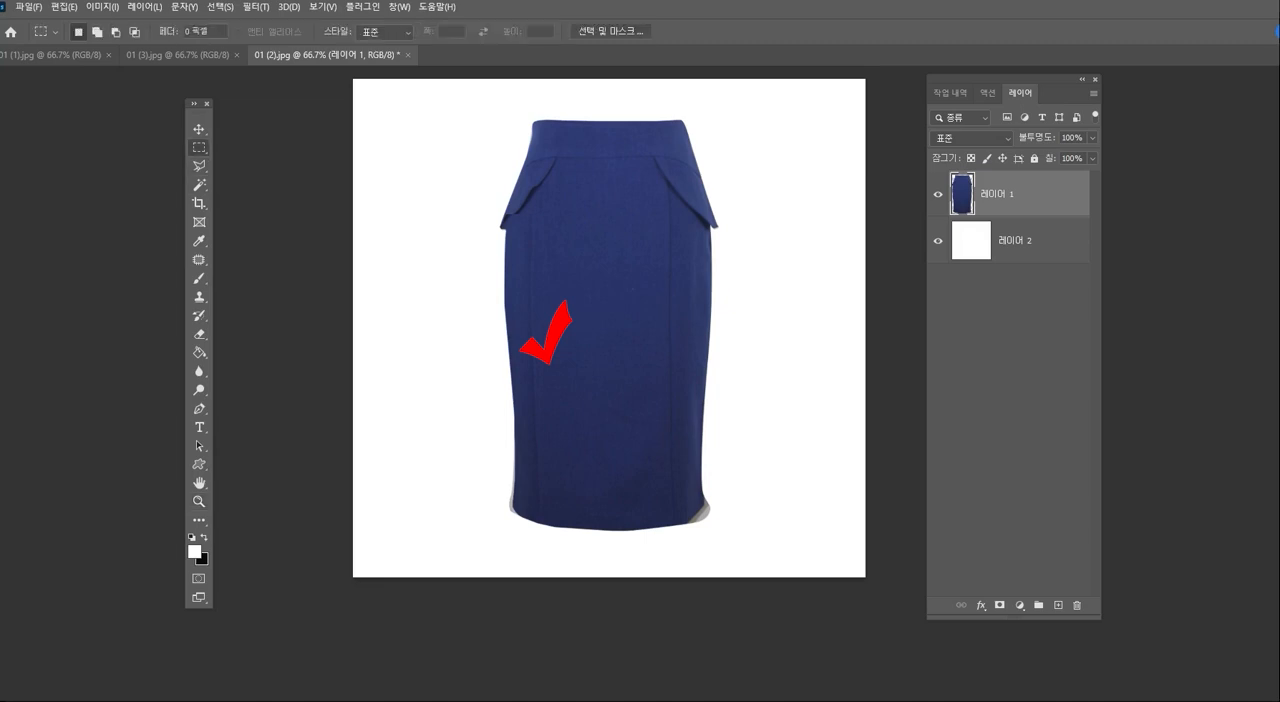
left_click_drag(433, 97, 619, 565)
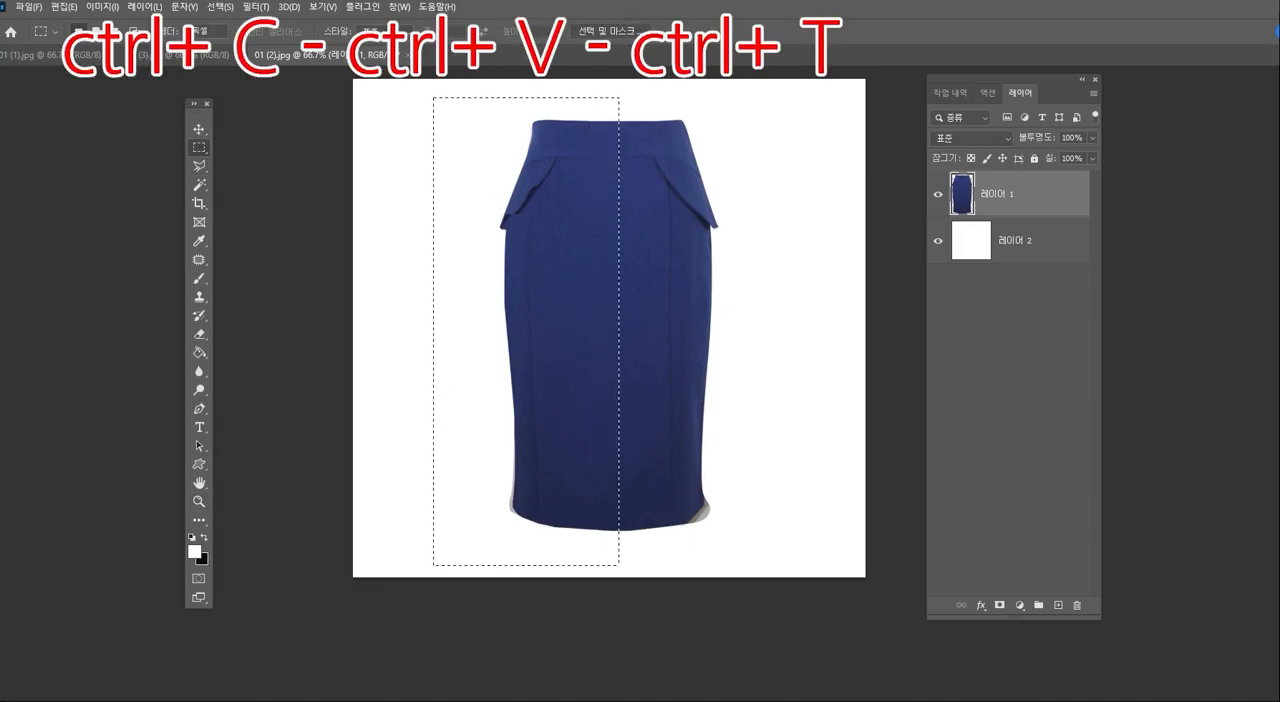
key("ctrl+c")
key("ctrl+v")
- Flip the pasted skirt half horizontally and align it over the right half of the skirt
key("ctrl+t")
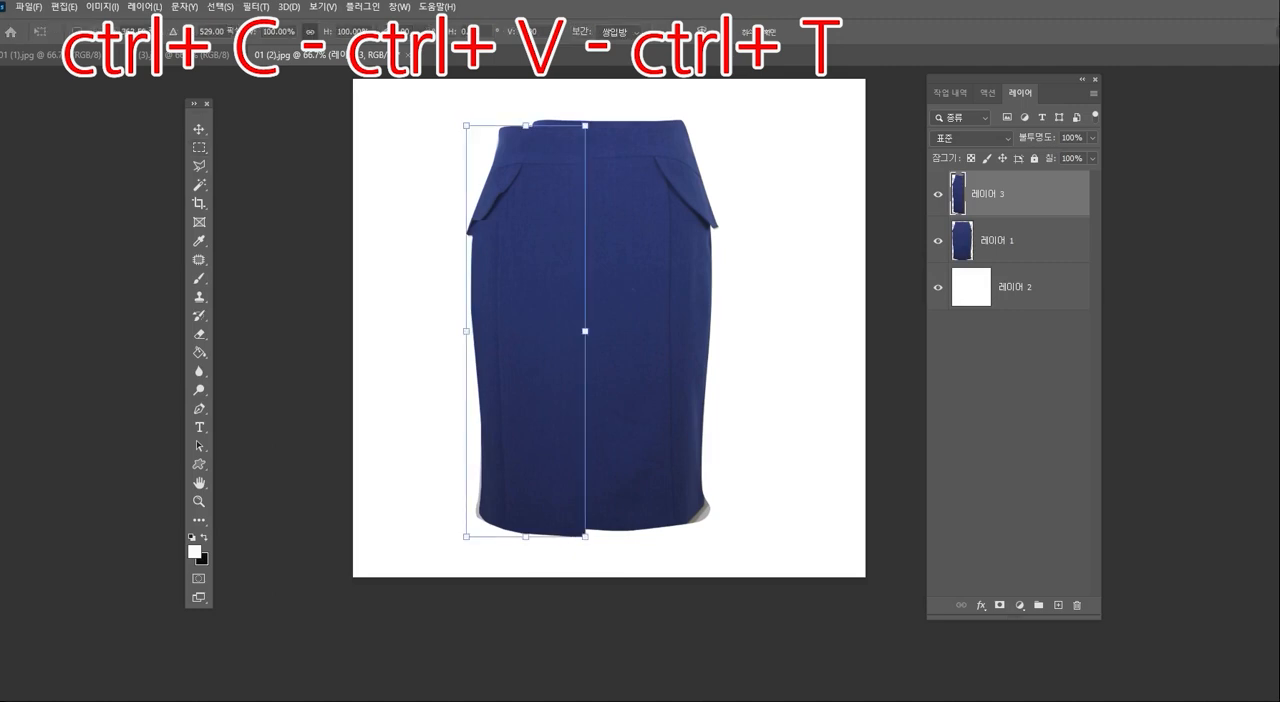
right_click(515, 373)
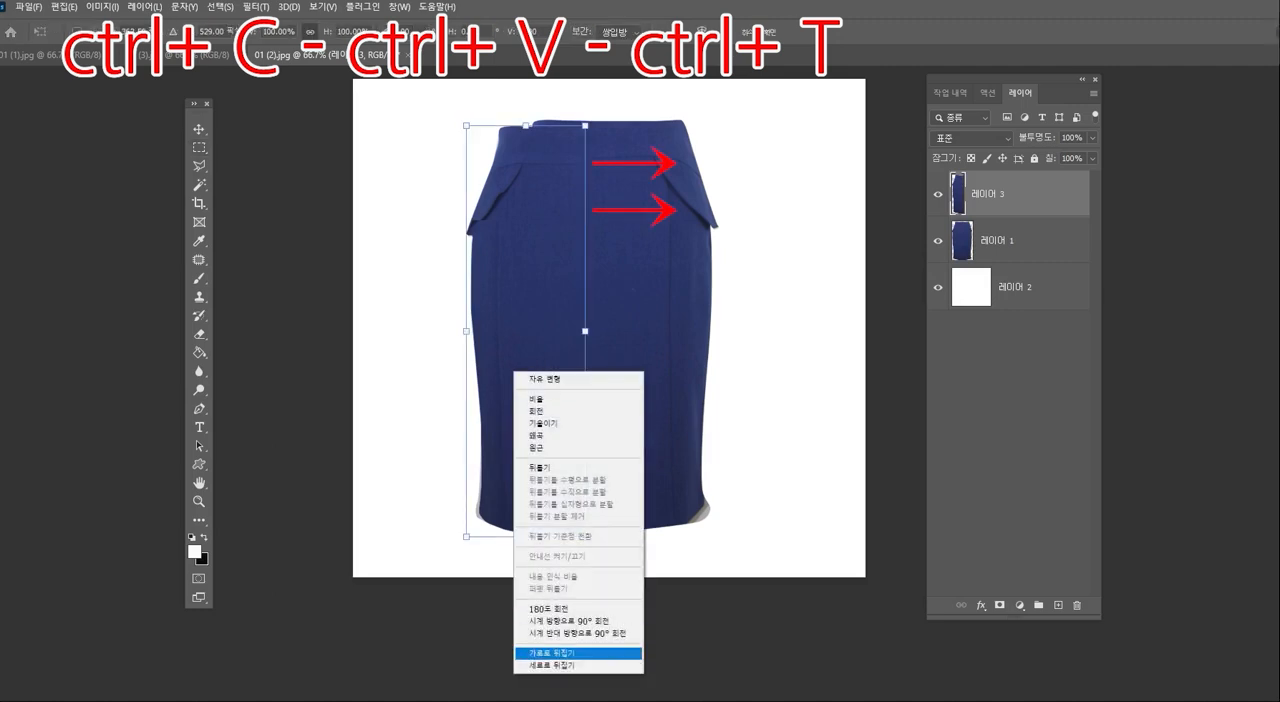
left_click(578, 653)
left_click_drag(495, 235, 630, 228)
key("Return")
- Compare the mirrored half with the original skirt by toggling layer visibility, and delete the original skirt's right half using a rectangular marquee
key("m")
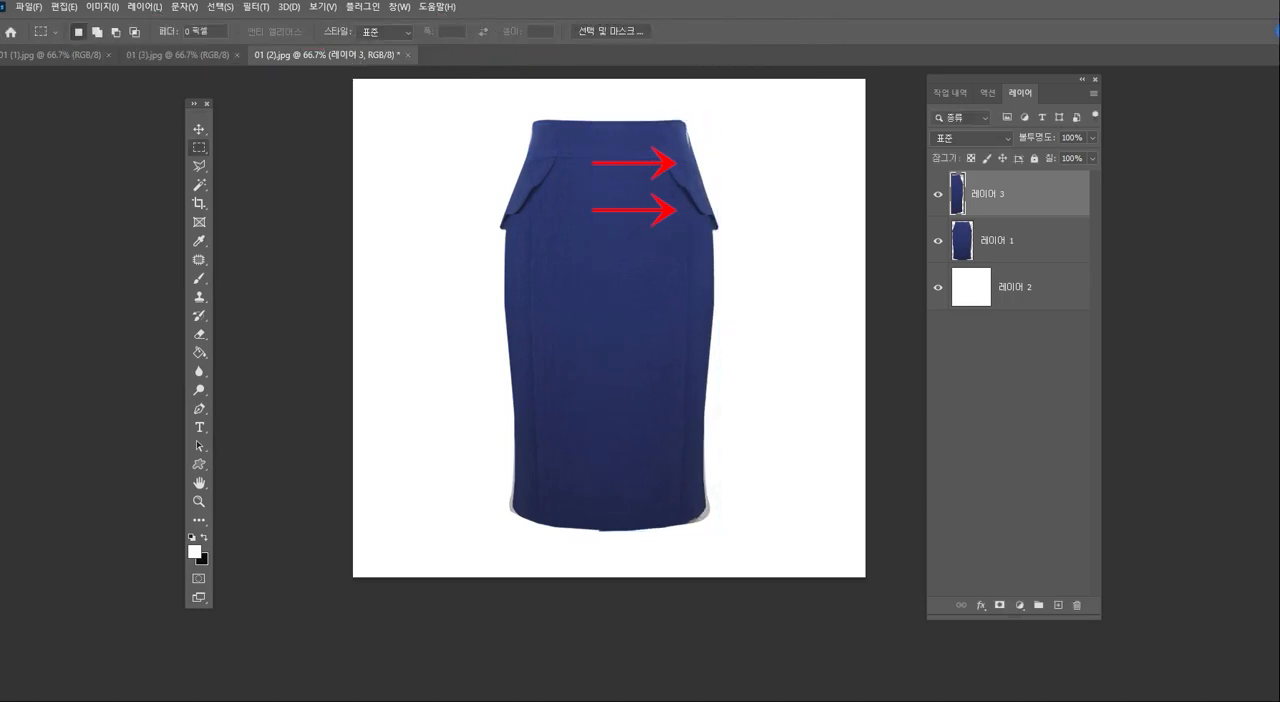
left_click(1020, 241)
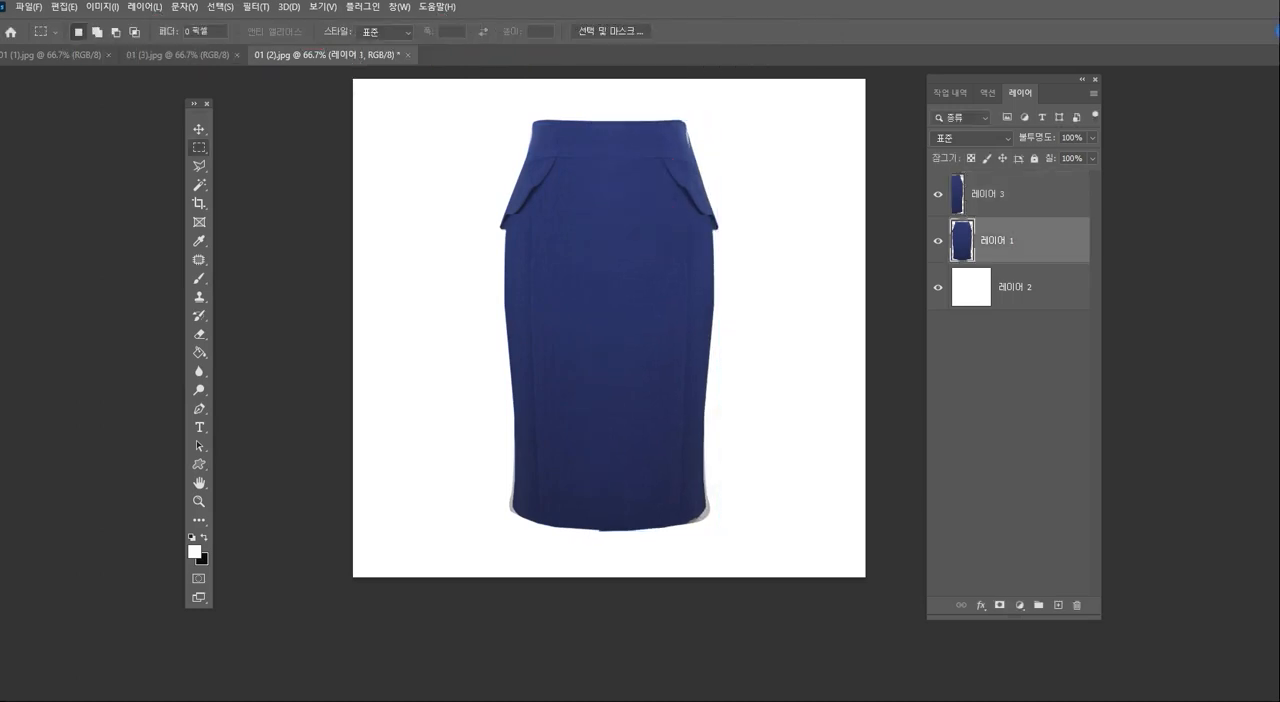
left_click(938, 194)
left_click(938, 194)
left_click(938, 194)
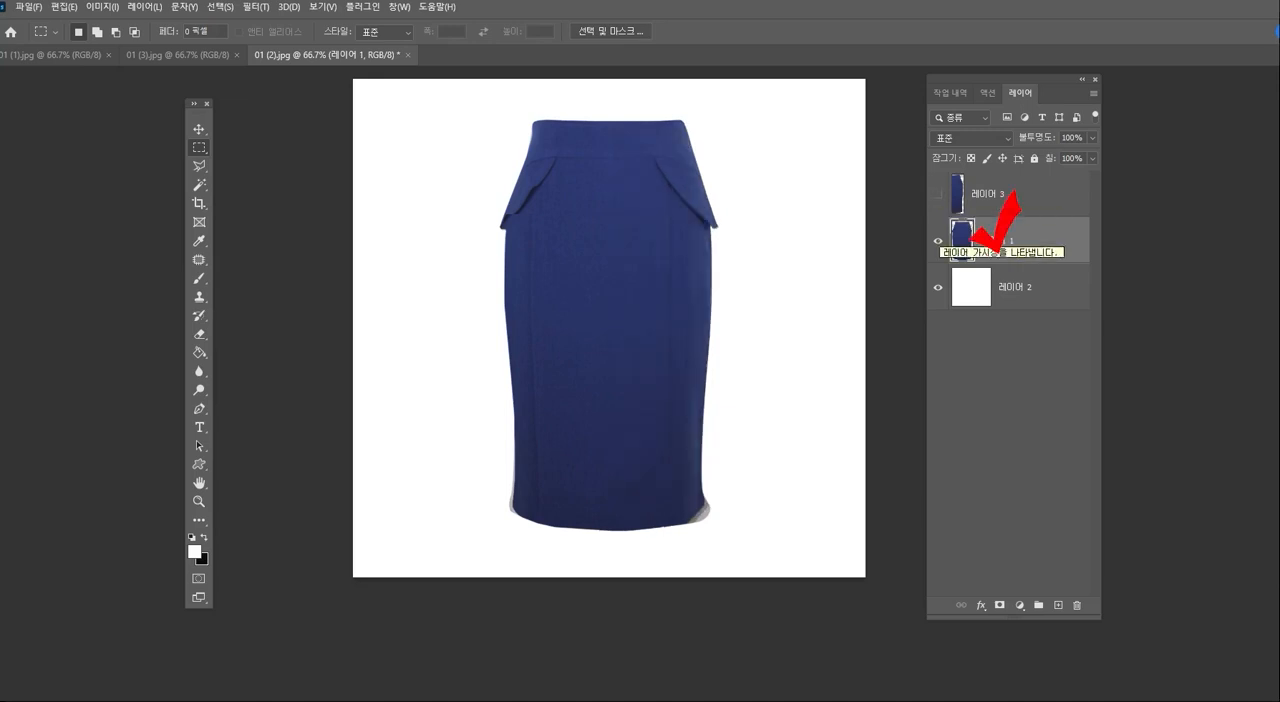
left_click(938, 241)
left_click(938, 194)
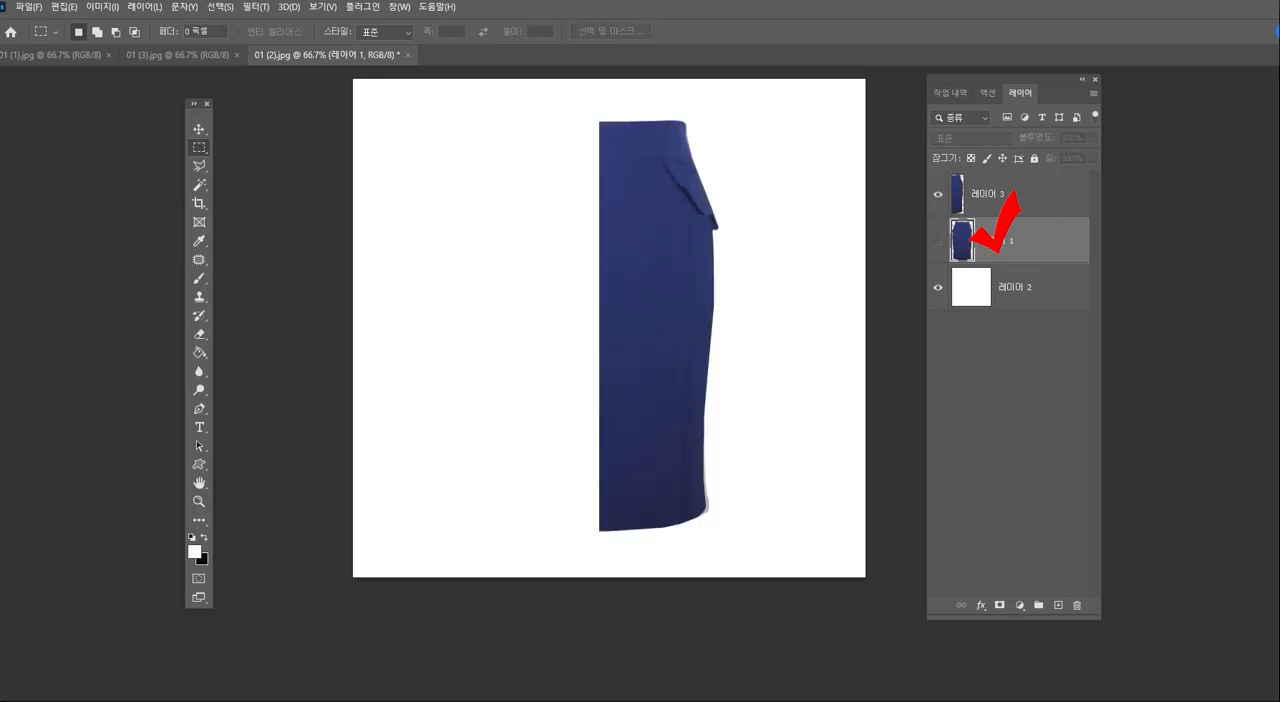
left_click(938, 194)
left_click(938, 241)
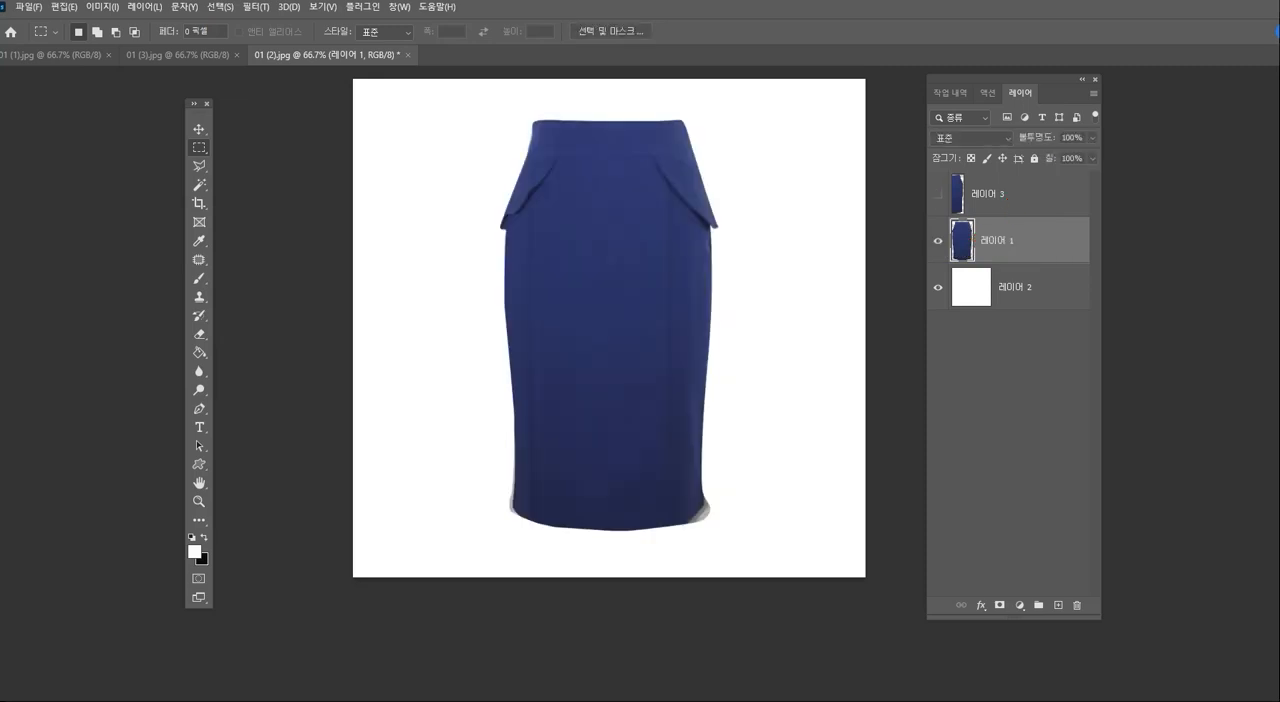
left_click_drag(623, 86, 829, 534)
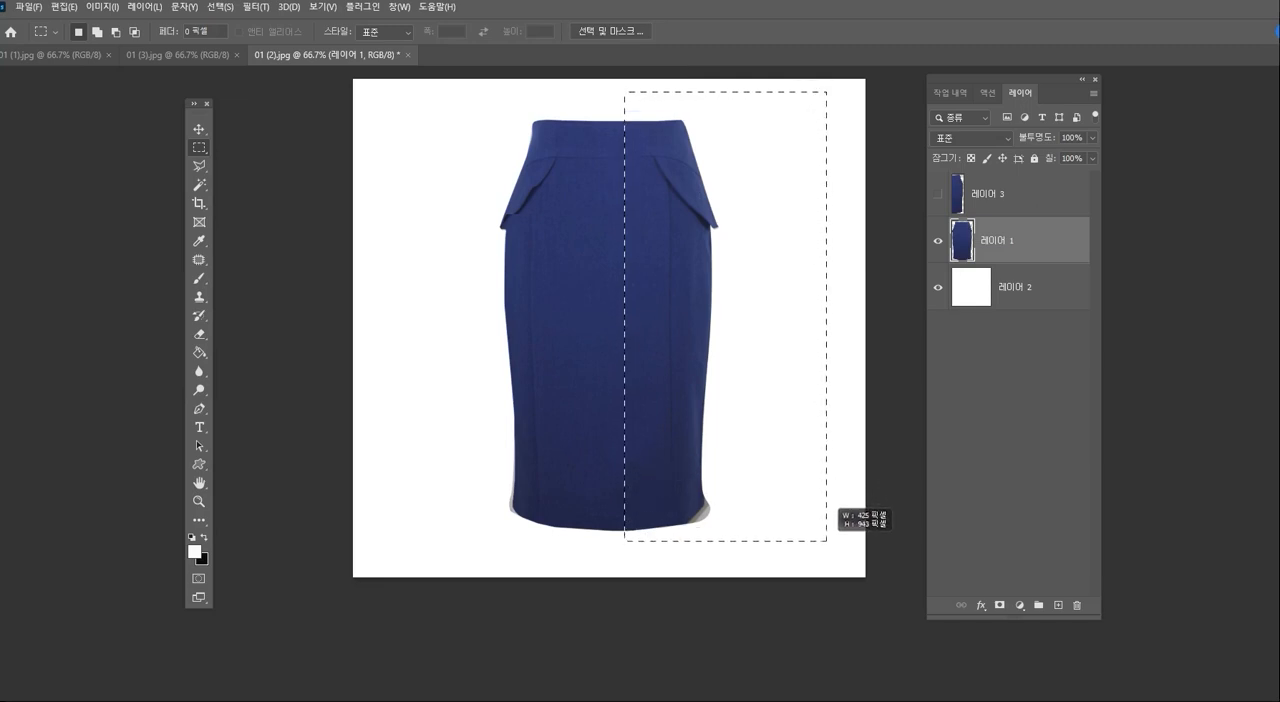
key("Delete")
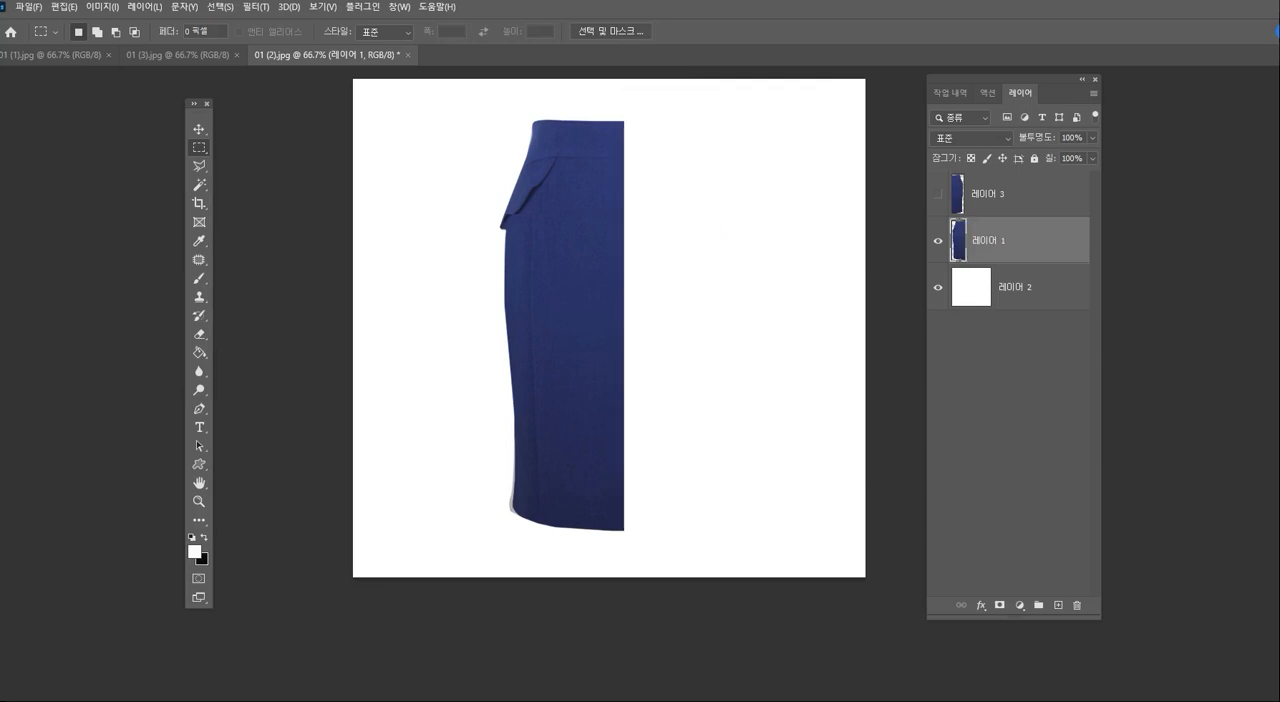
left_click(938, 194)
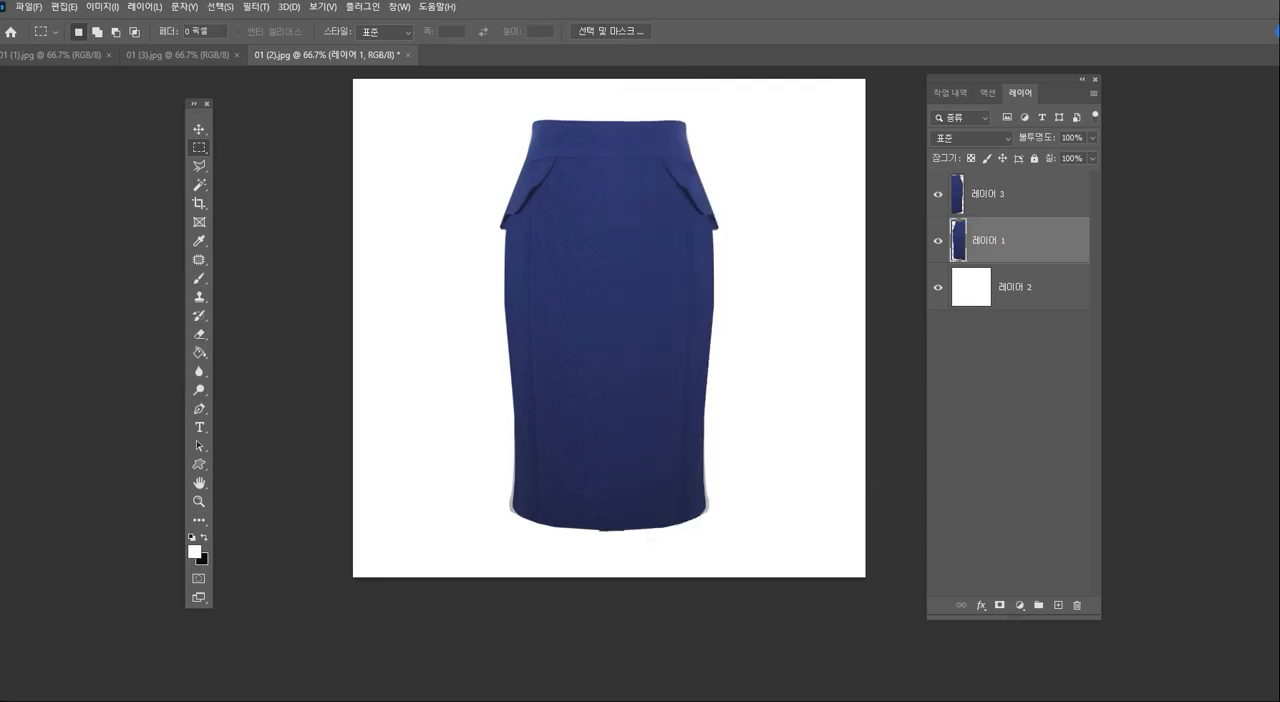
- Align the mirrored half (레이어 3) with the left half so they join symmetrically, and merge both skirt layers into one
left_click(1000, 194)
mouse_move(680, 287)
left_mouse_down()
mouse_move(665, 288)
mouse_move(687, 297)
left_mouse_up()
left_click(1020, 240, "shift")
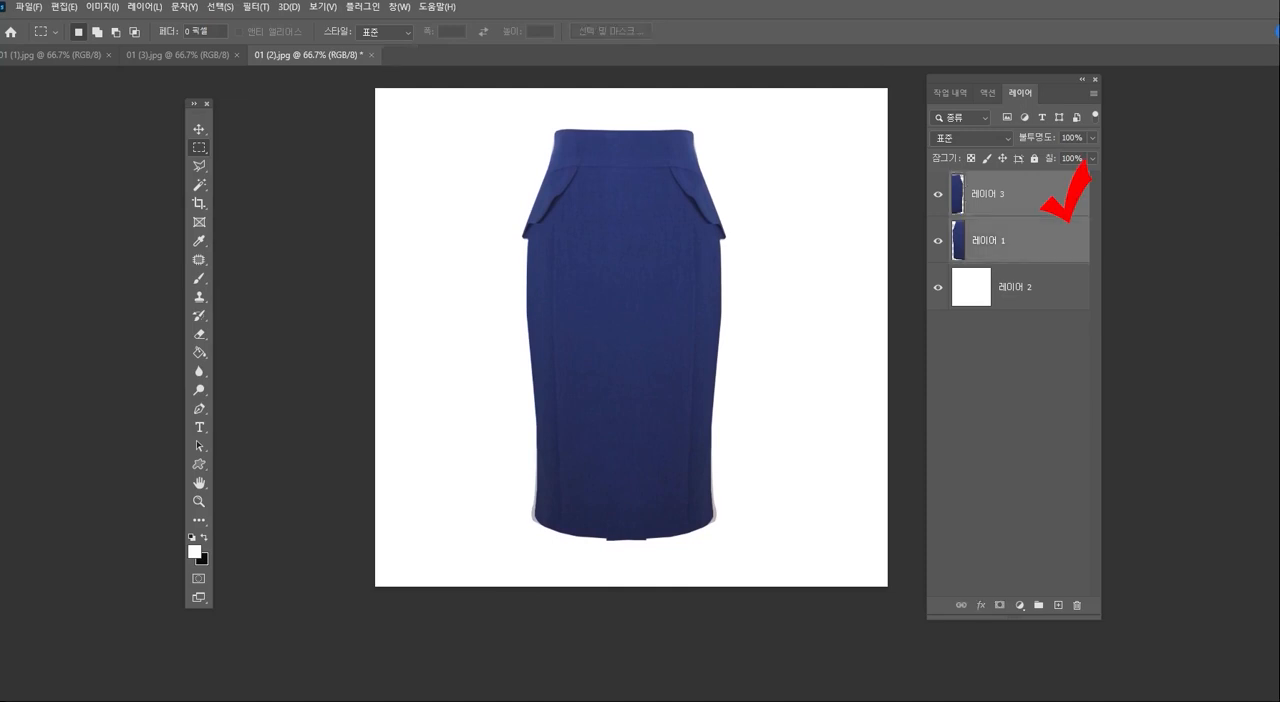
key("ctrl+e")
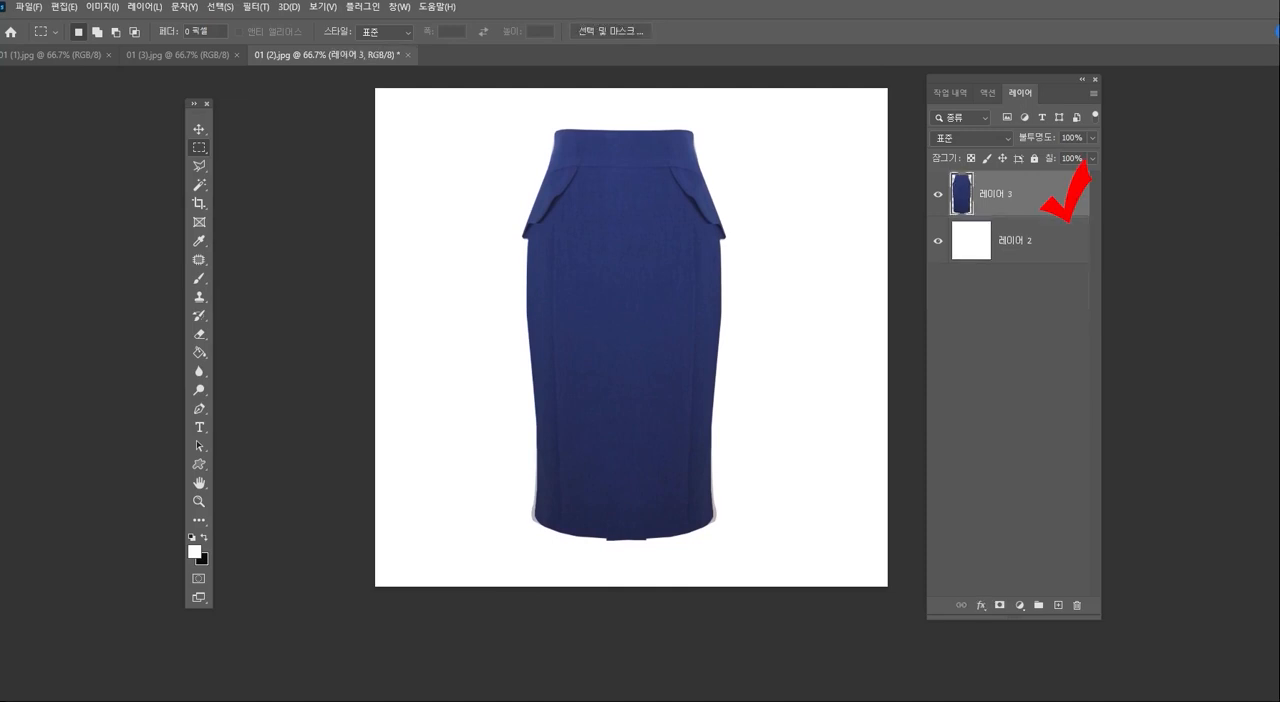
- Trim the piece protruding from the centre of the hem by deleting a polygonal selection drawn along the hem curve
left_click(199, 501)
left_click(687, 528)
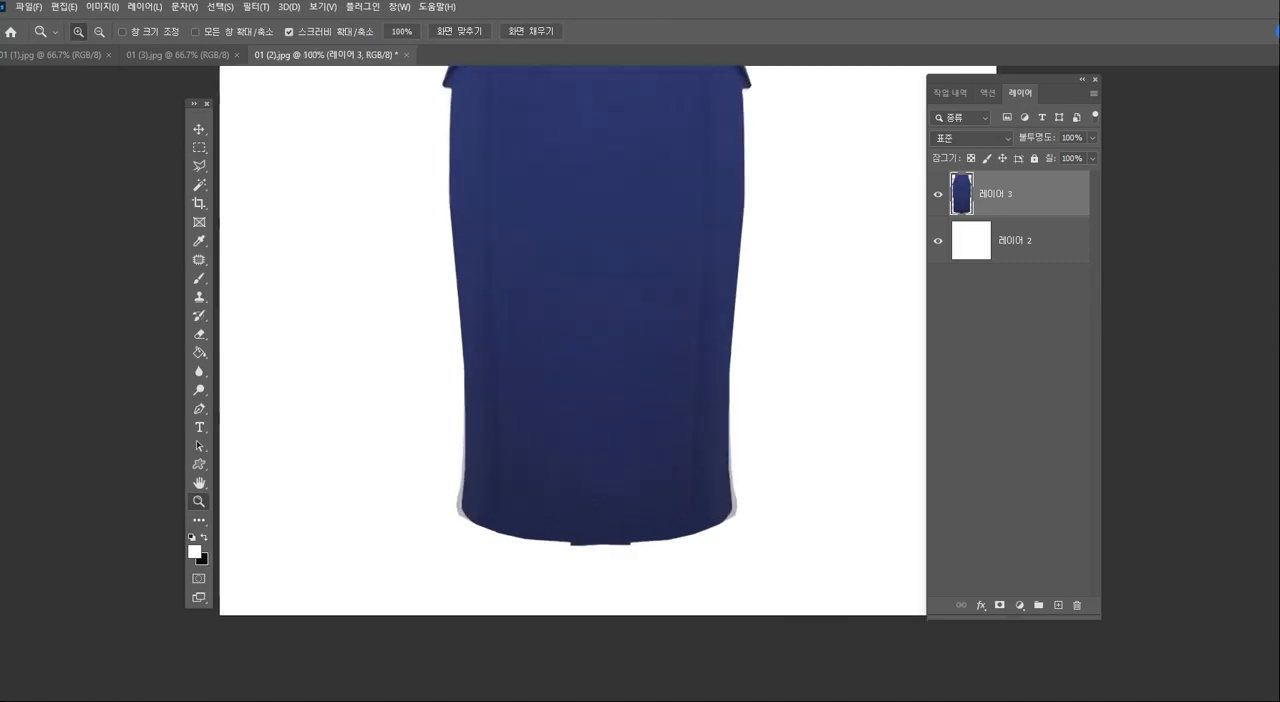
left_click(600, 546)
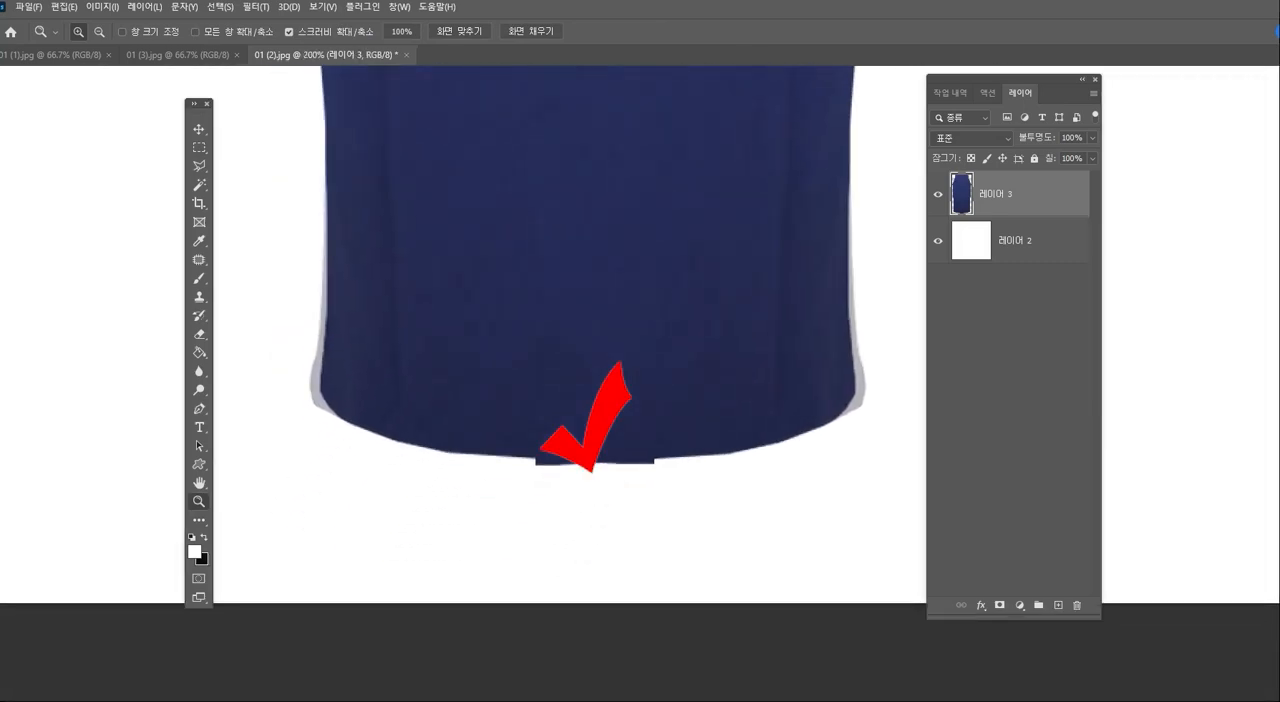
key("l")
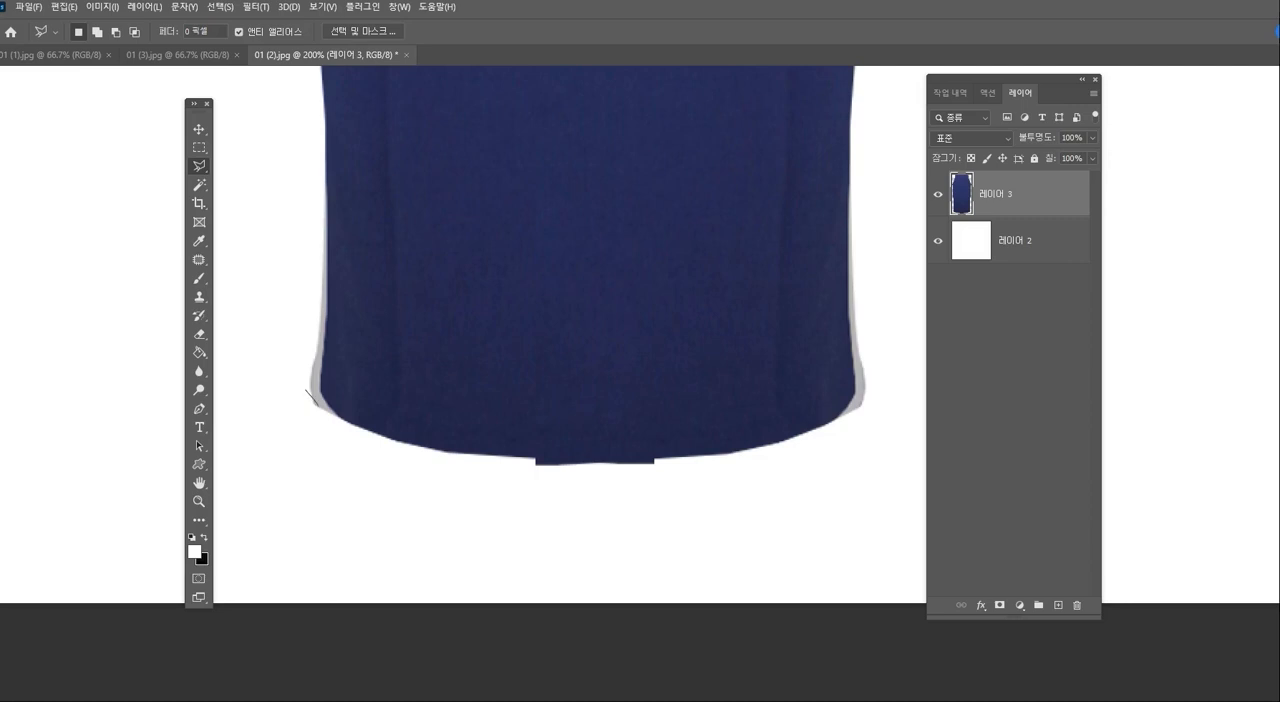
left_click(320, 410)
left_click(488, 455)
left_click(580, 456)
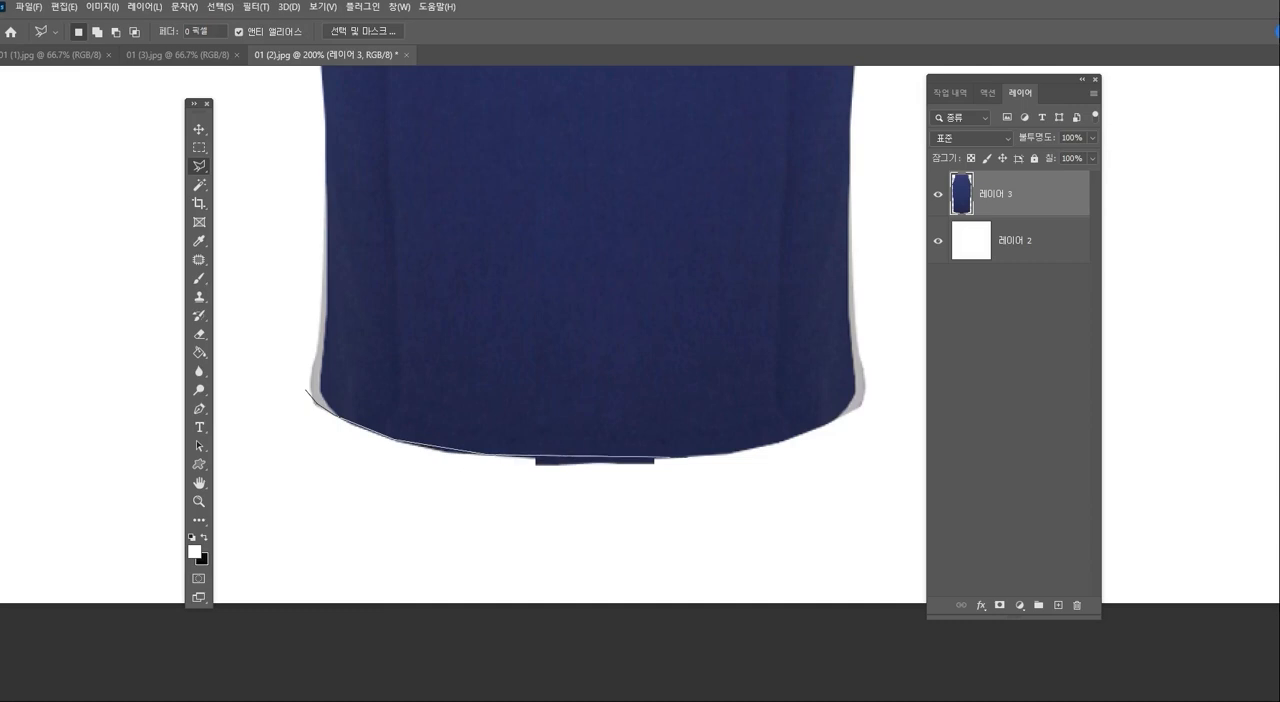
left_click(774, 448)
left_click(774, 514)
left_click(330, 488)
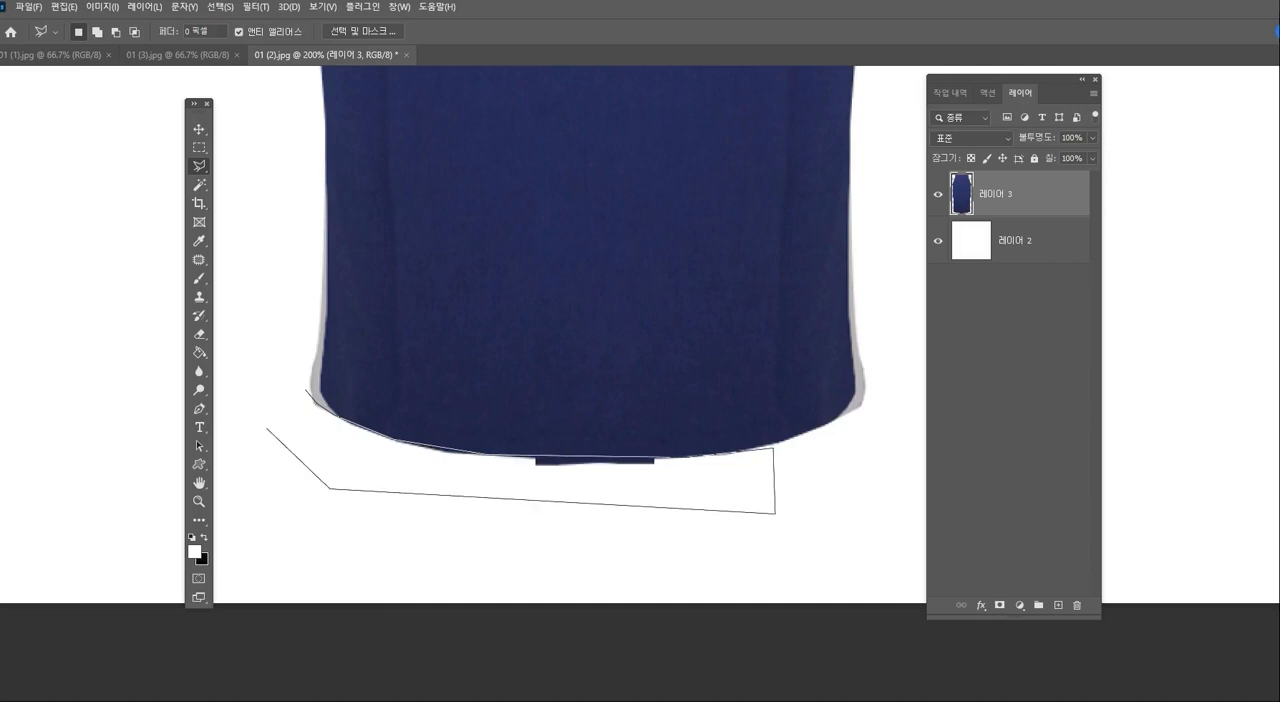
double_click(267, 429)
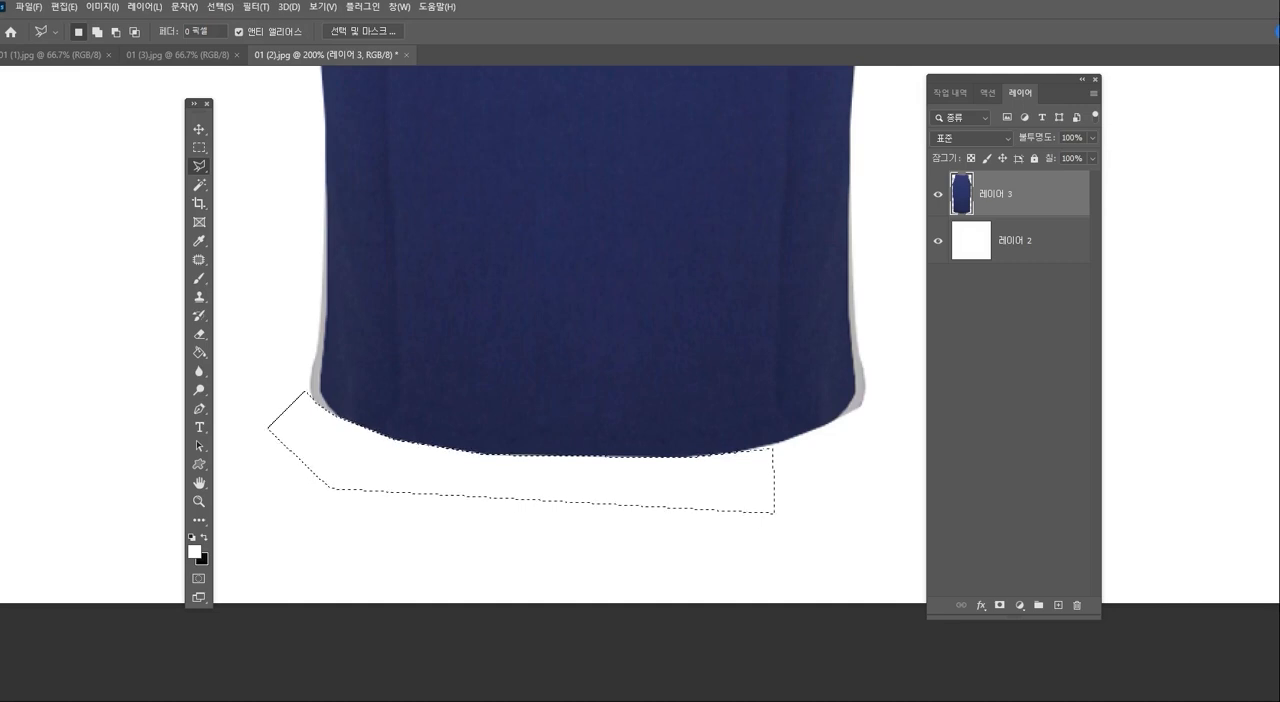
key("Delete")
key("ctrl+d")
- Nudge the merged skirt slightly downward on the canvas and open the canvas size settings
left_click(199, 502)
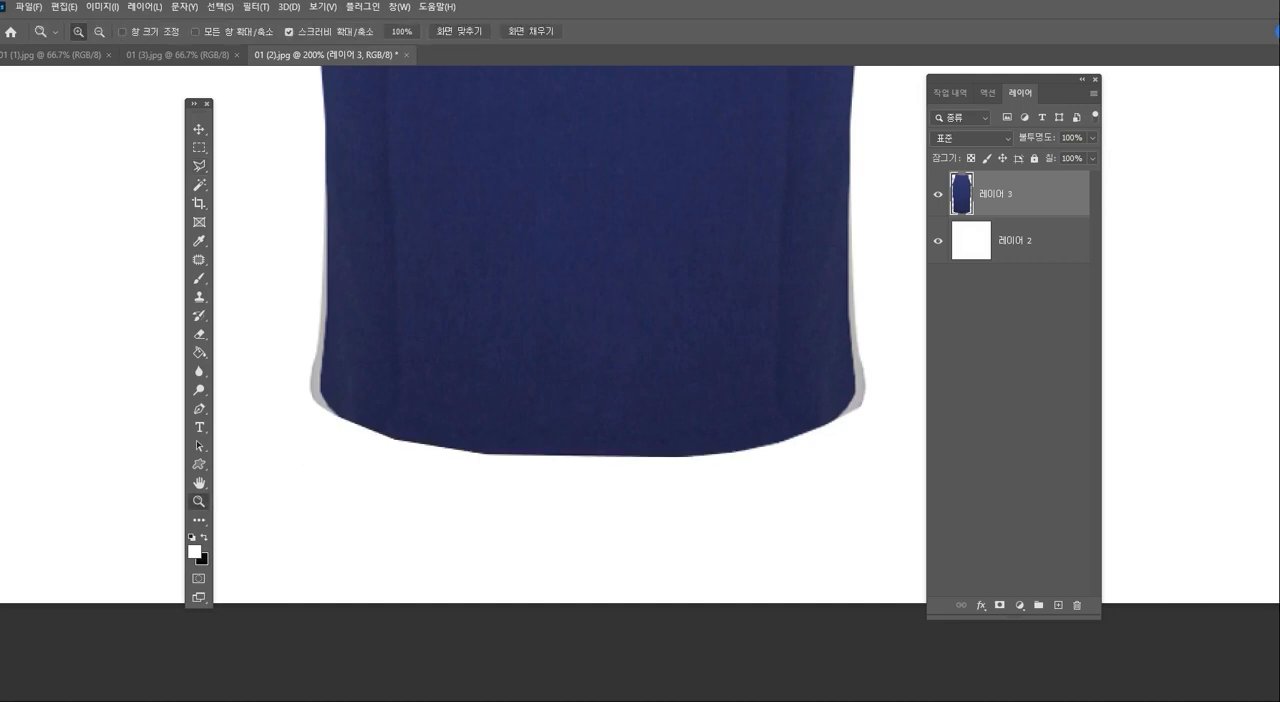
left_click(531, 385, "alt")
left_click(531, 385, "alt")
left_click_drag(531, 385, 575, 513)
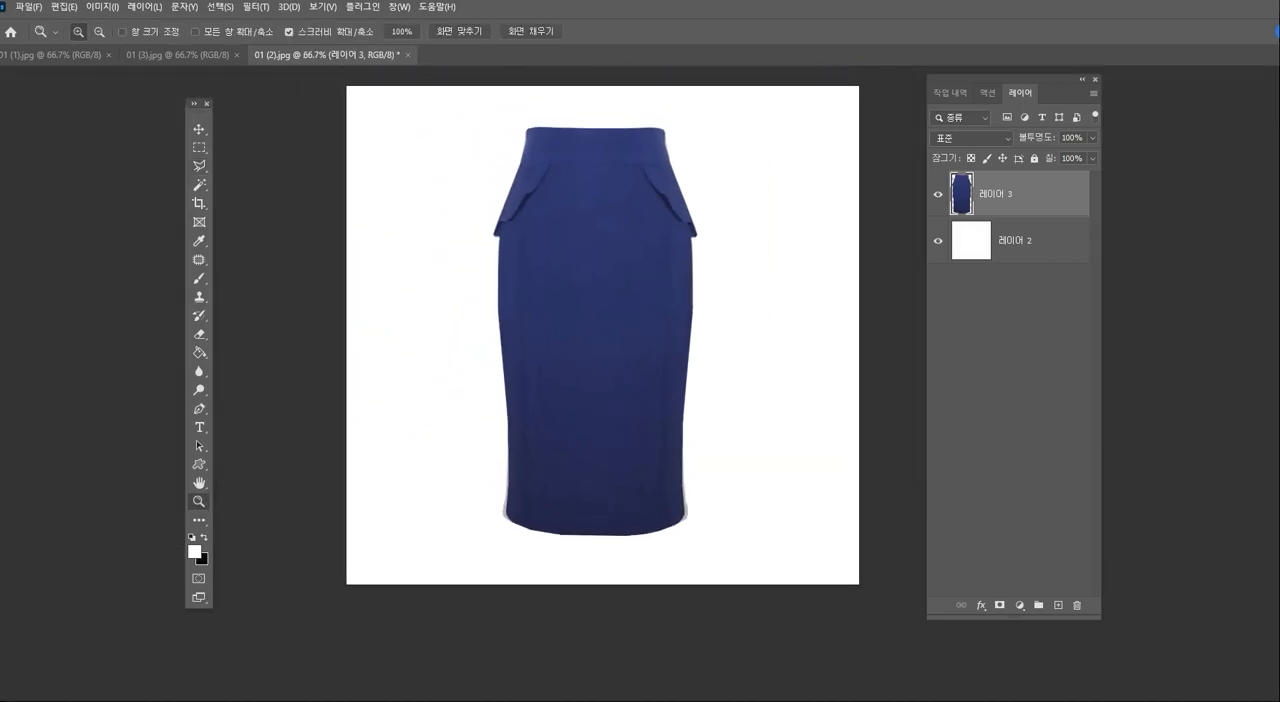
left_click_drag(561, 387, 563, 390)
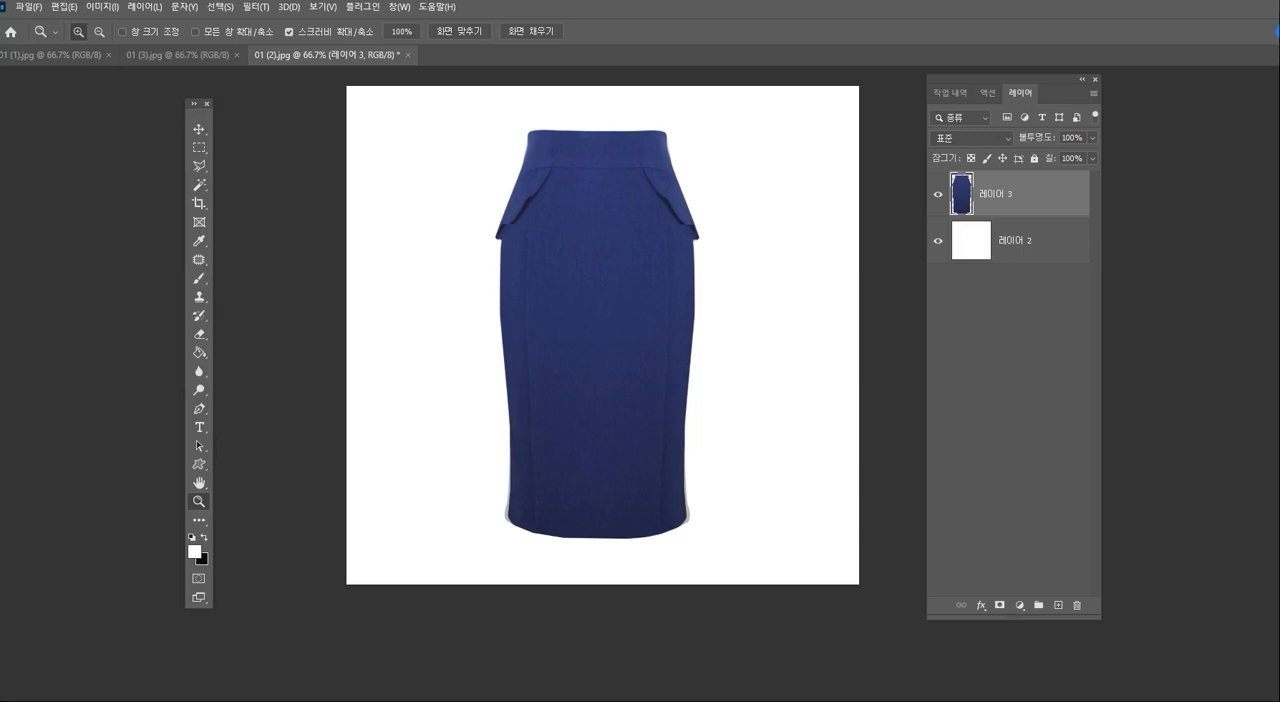
left_click(103, 7)
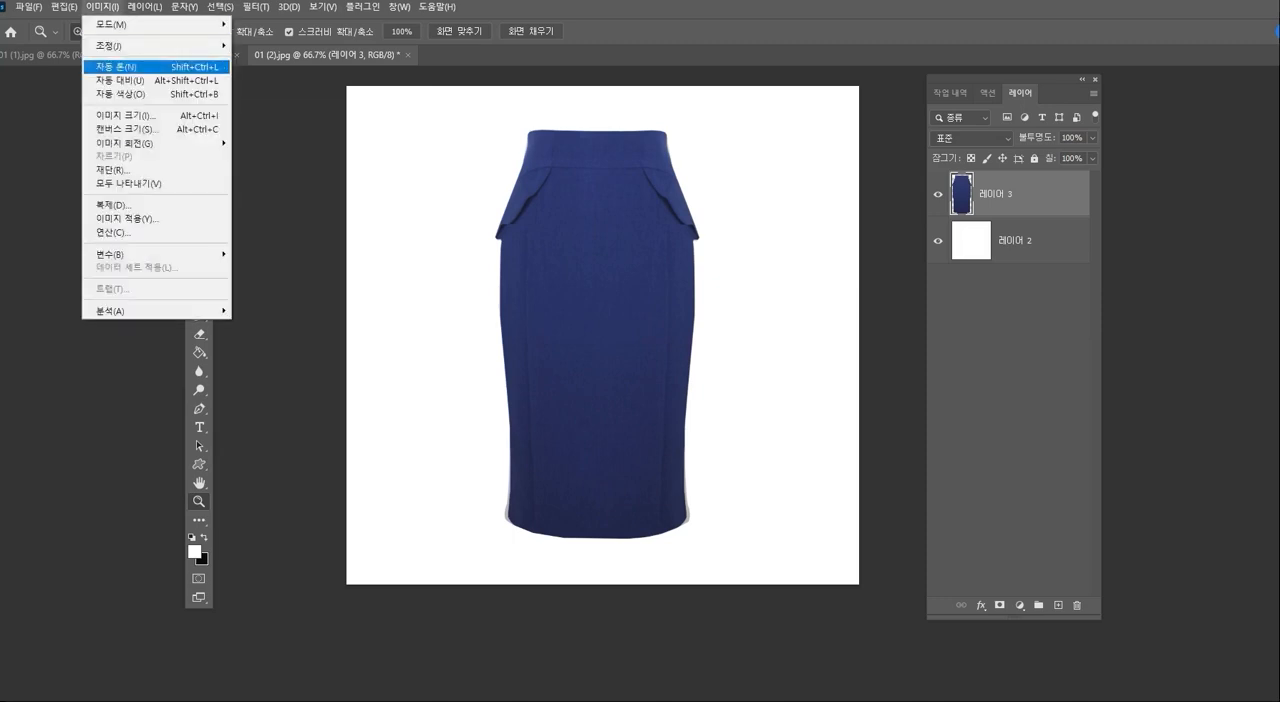
left_click(120, 129)
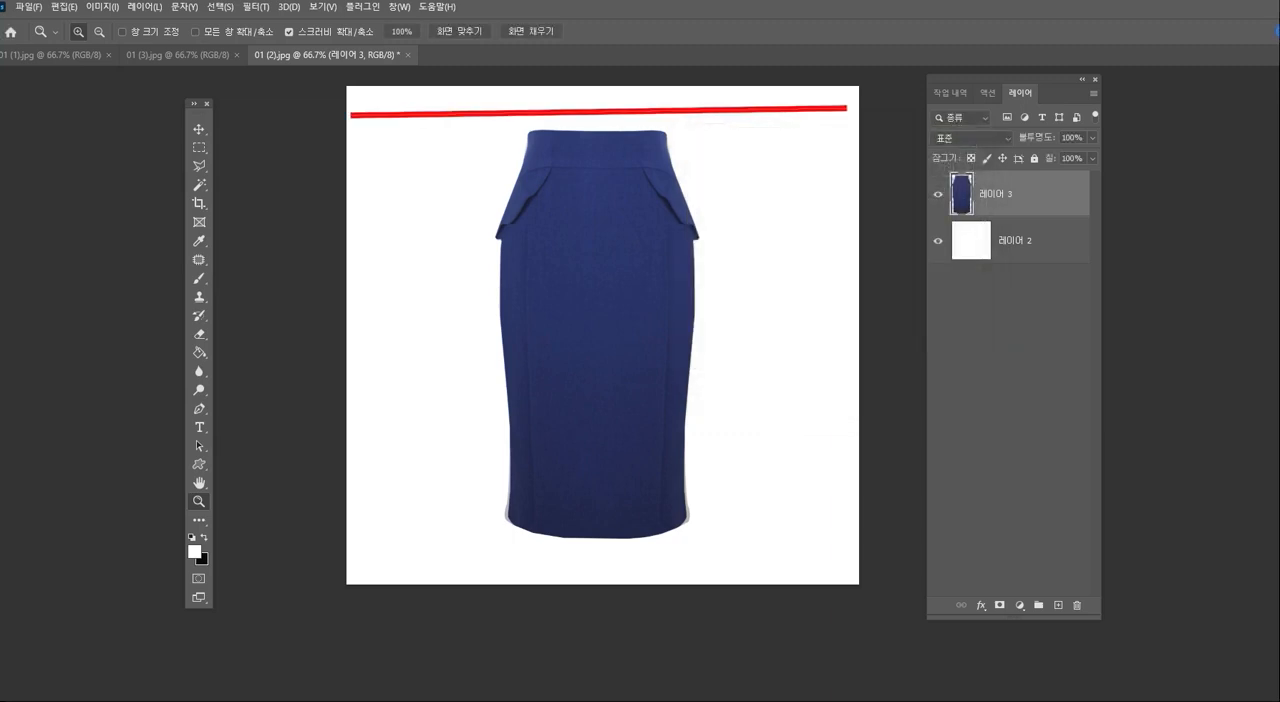
- Enlarge the skirt proportionally with Free Transform so it nearly fills the canvas height
mouse_move(592, 282)
left_mouse_down()
mouse_move(445, 292)
mouse_move(705, 284)
mouse_move(592, 285)
left_mouse_up()
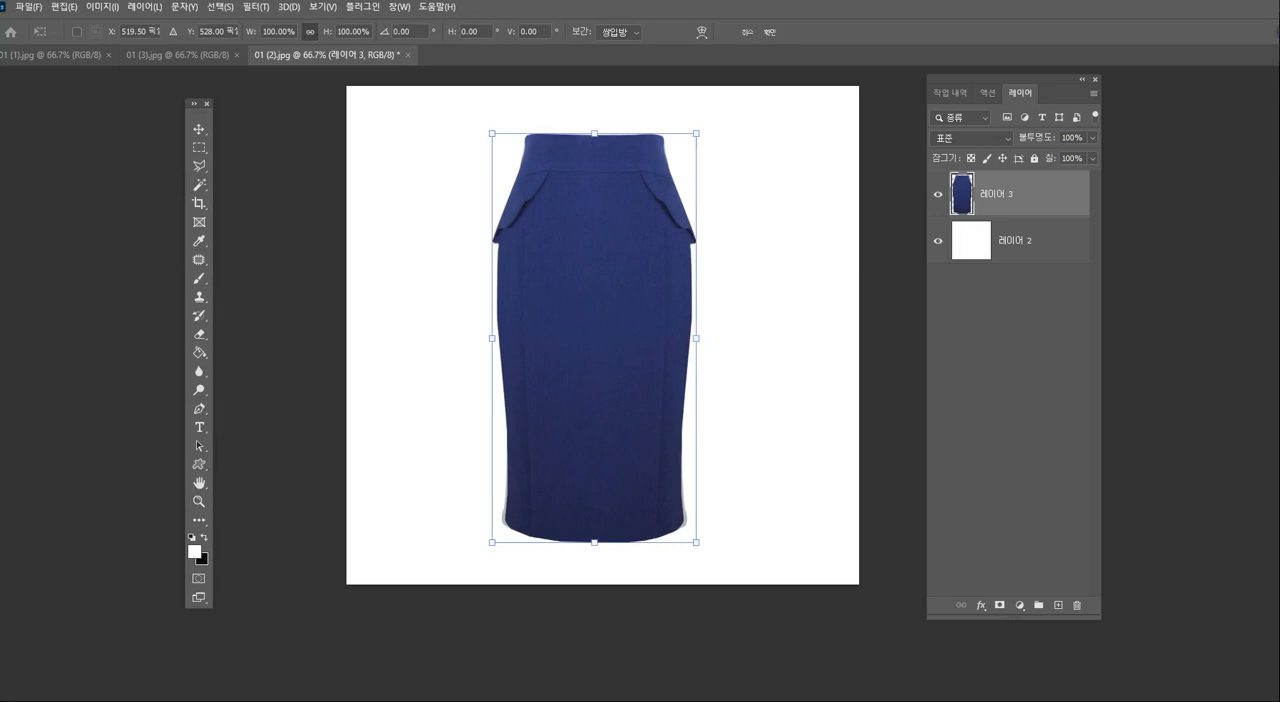
left_click_drag(696, 133, 711, 104)
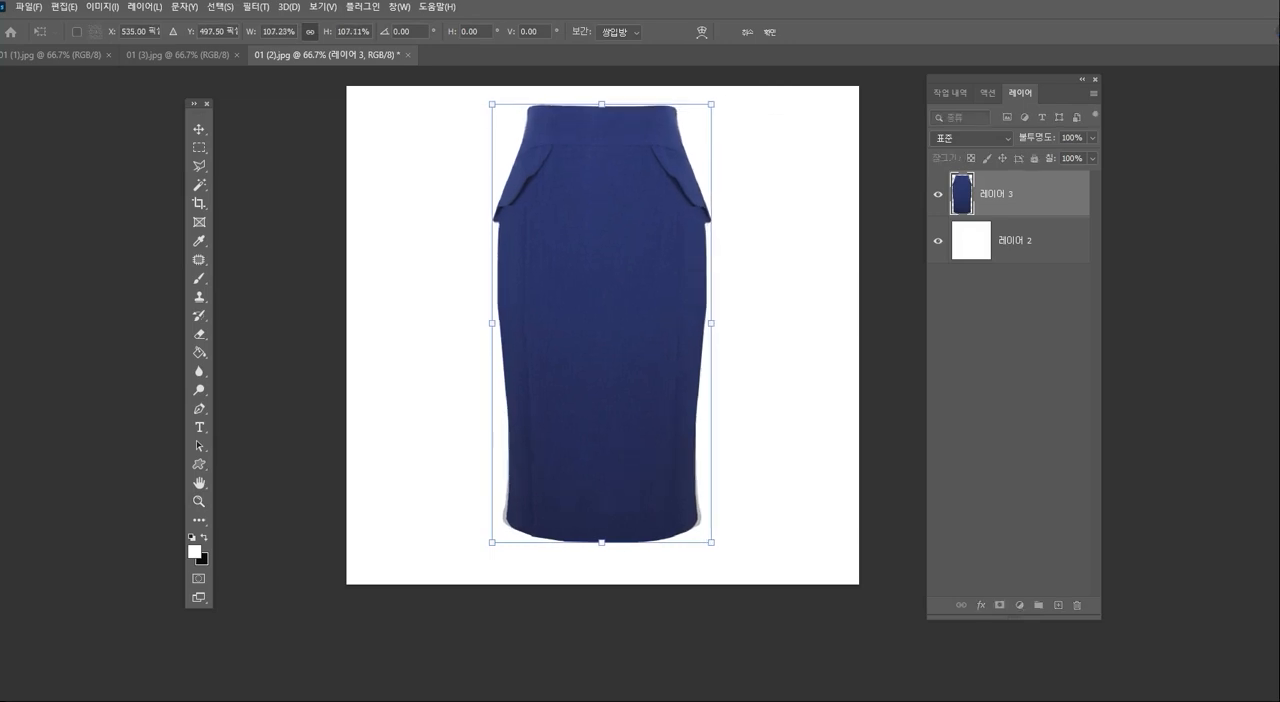
left_click_drag(711, 543, 721, 564)
key("Return")
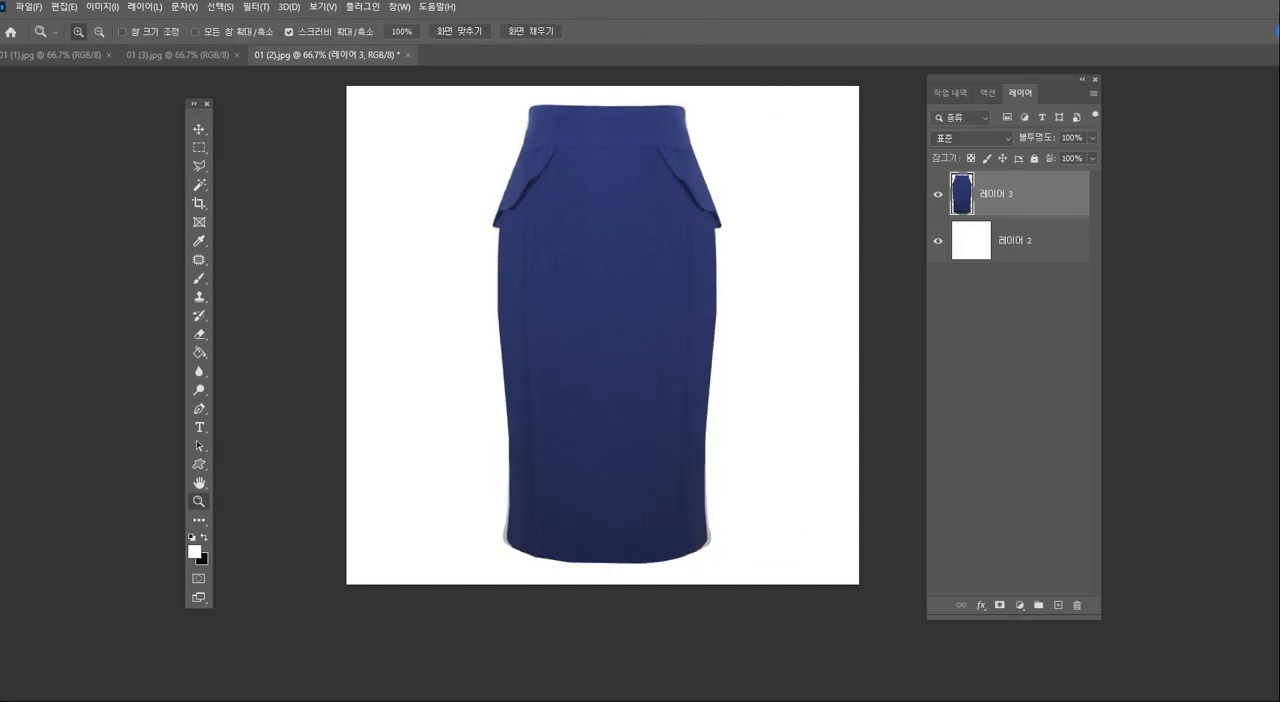
- Extend the canvas above and below the skirt with the Crop tool, covering the added area with the white background layer
mouse_move(640, 400)
left_mouse_down()
mouse_move(647, 491)
mouse_move(639, 414)
left_mouse_up()
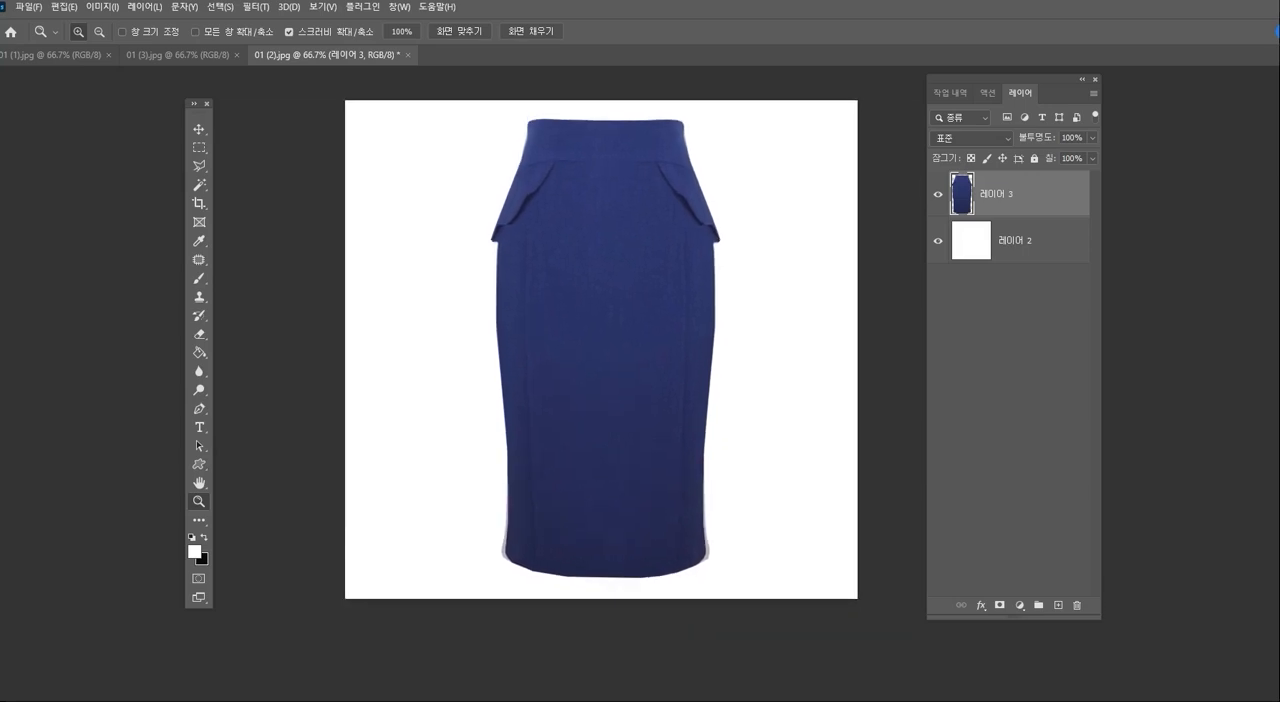
left_click(615, 368, "alt")
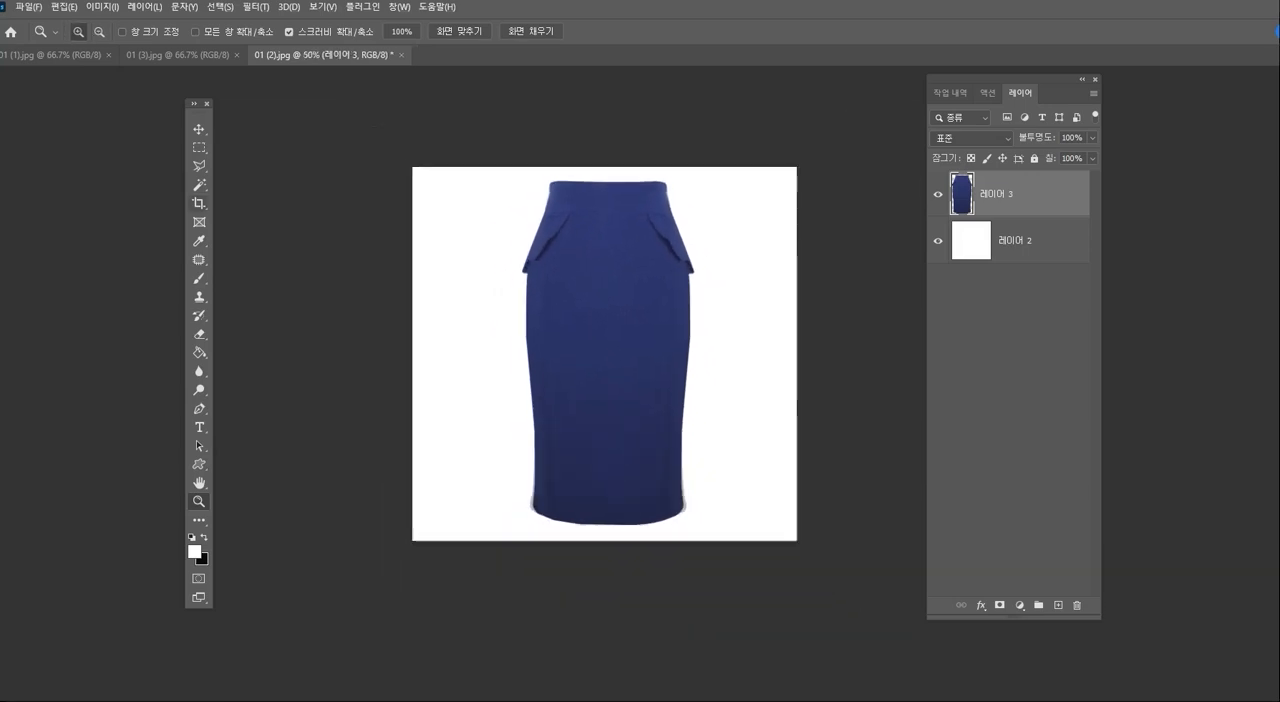
key("c")
left_click_drag(412, 167, 814, 547)
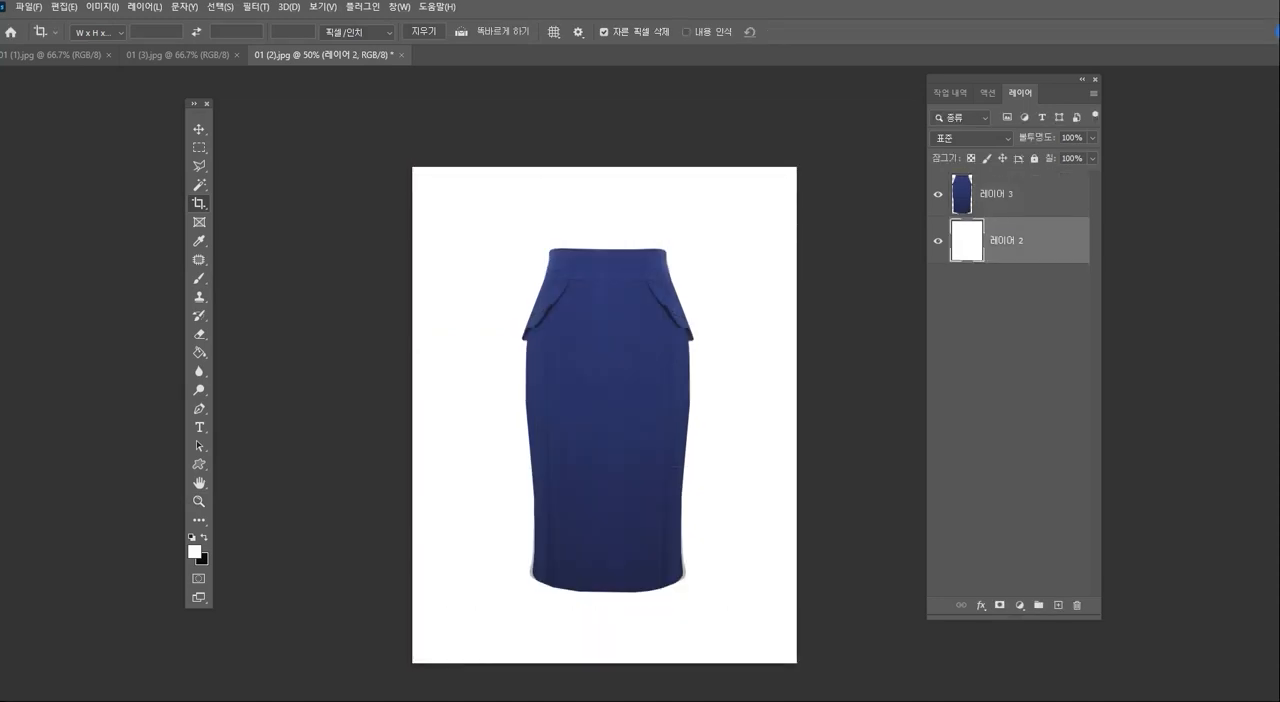
- Hide and delete the white background layer (레이어 2), leaving the skirt on a transparent canvas
left_click(938, 241)
left_click_drag(640, 430, 665, 379)
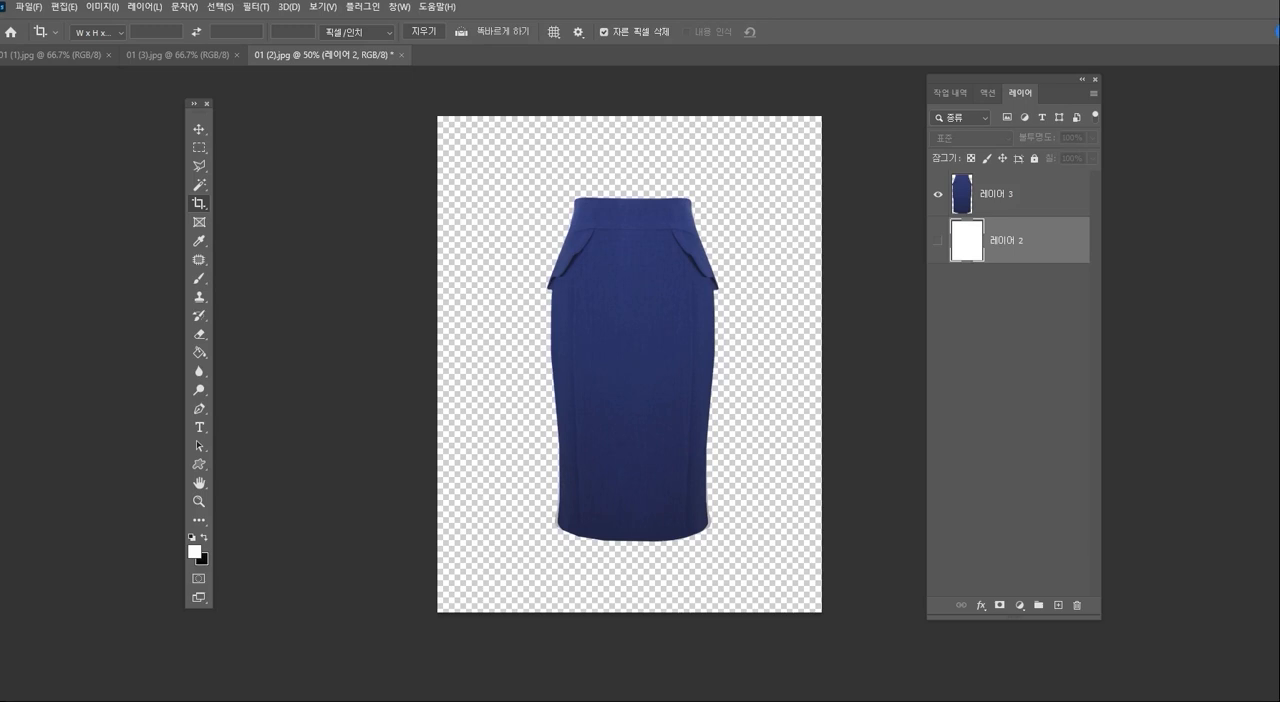
left_click(1030, 195)
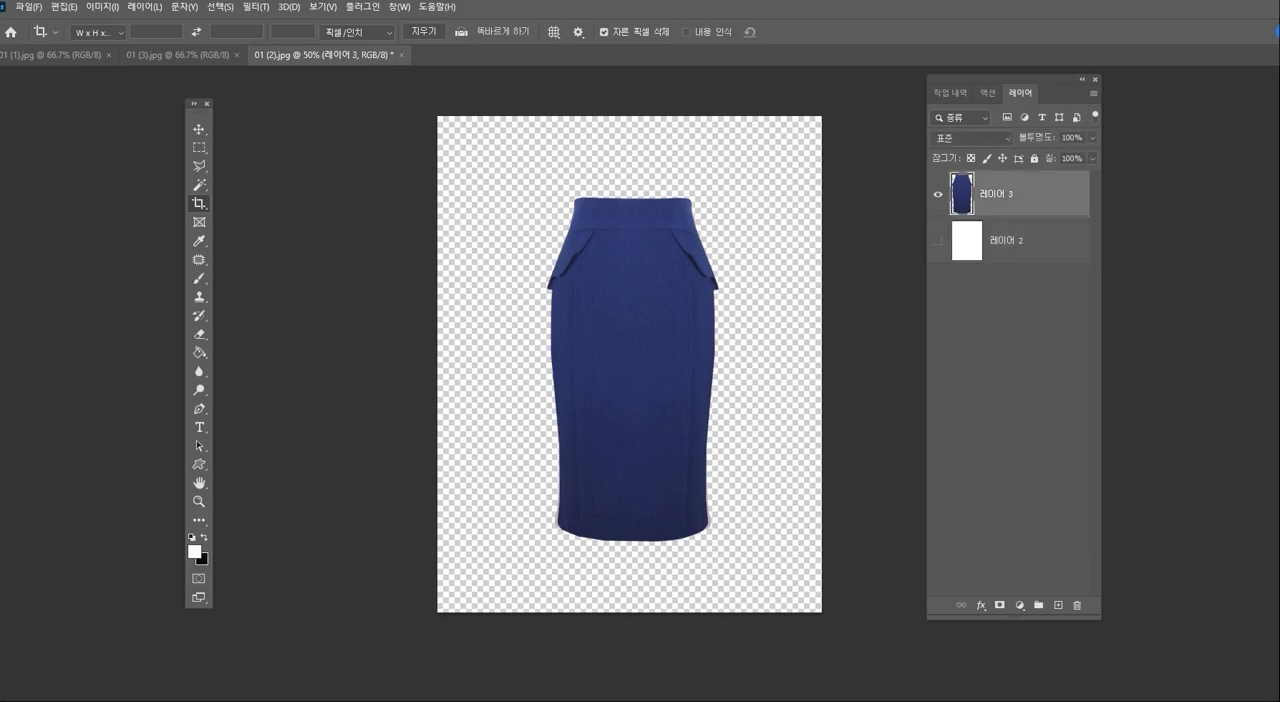
left_click(1030, 241)
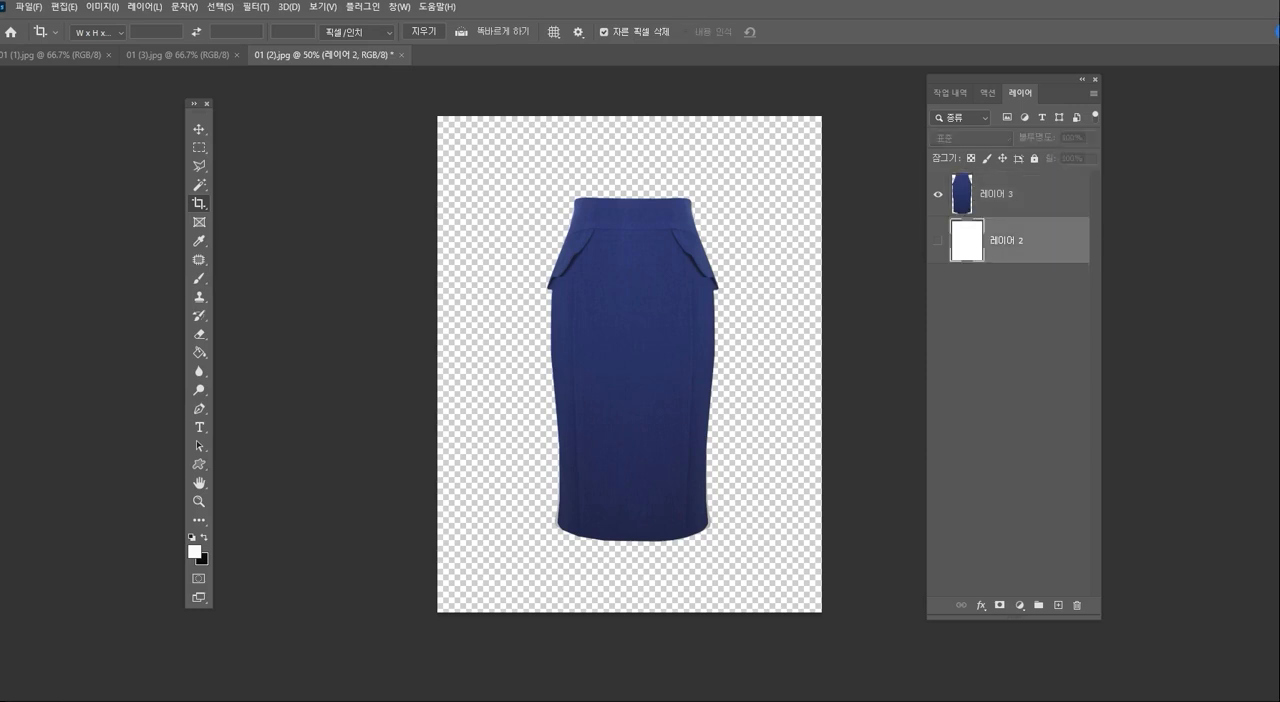
key("Delete")
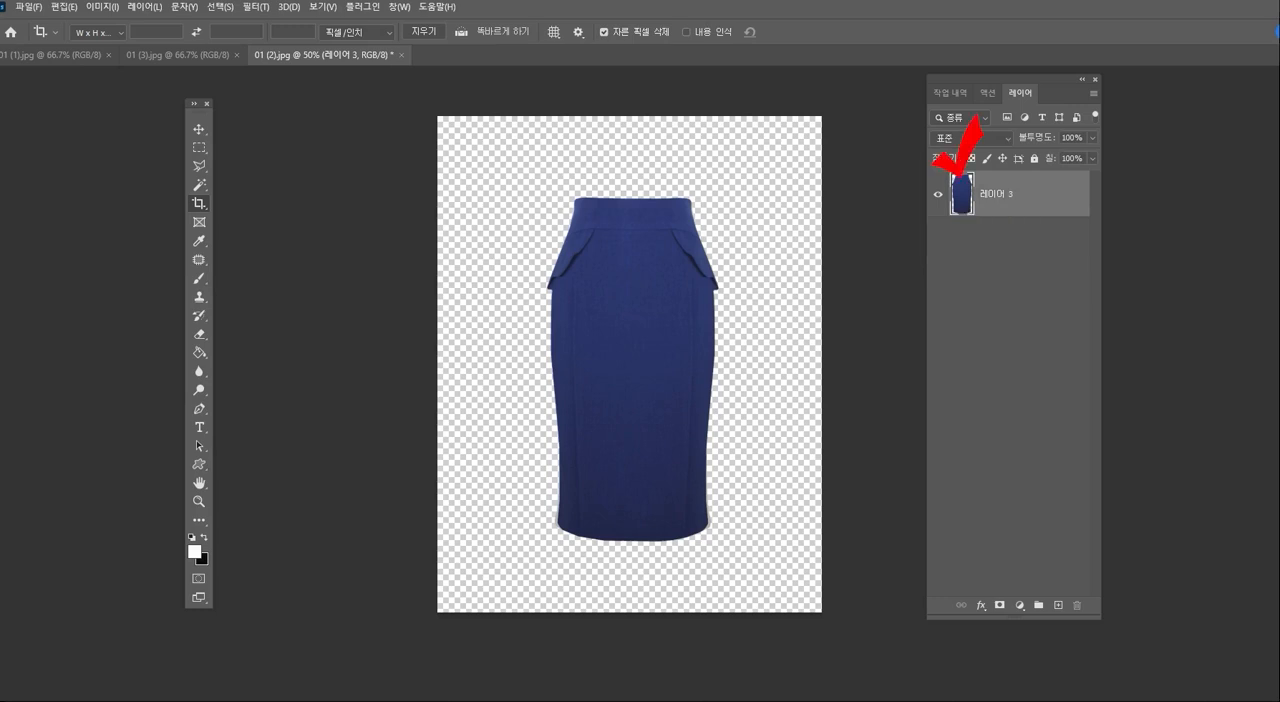
- Load the skirt layer's outline as a selection, add a new empty layer above it, and invert the selection
left_click(961, 194, "ctrl")
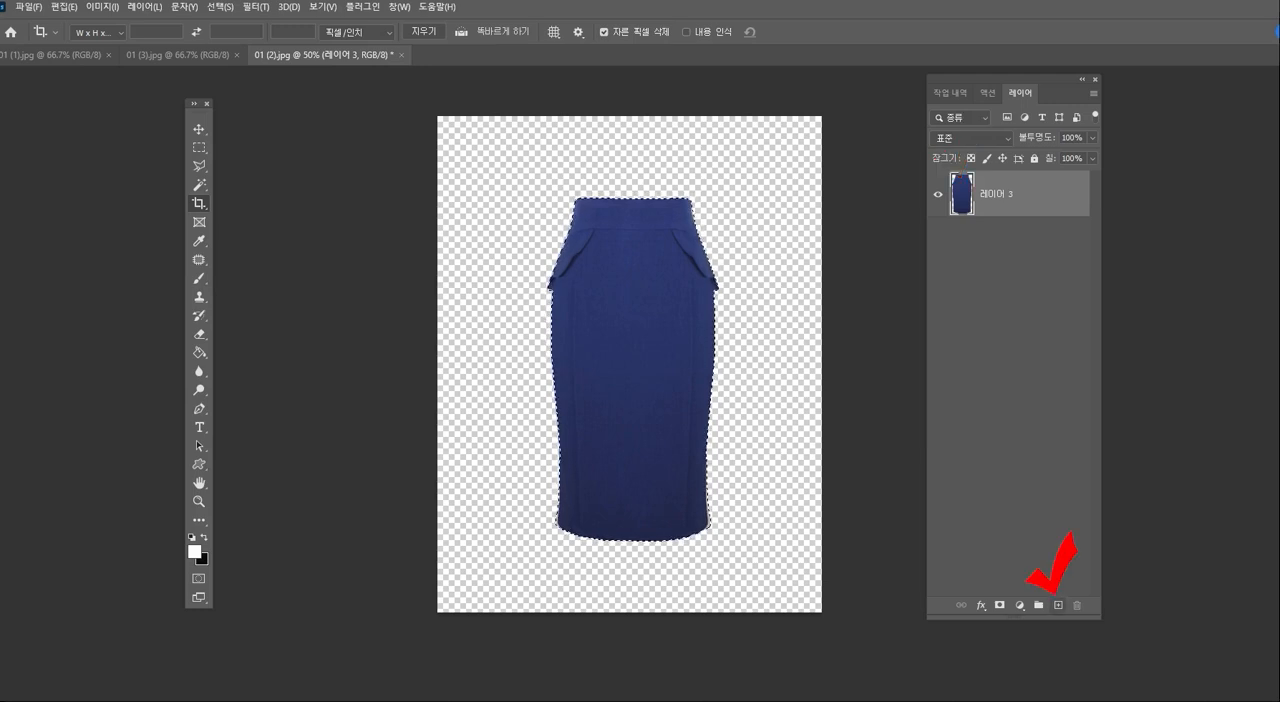
left_click(1058, 605)
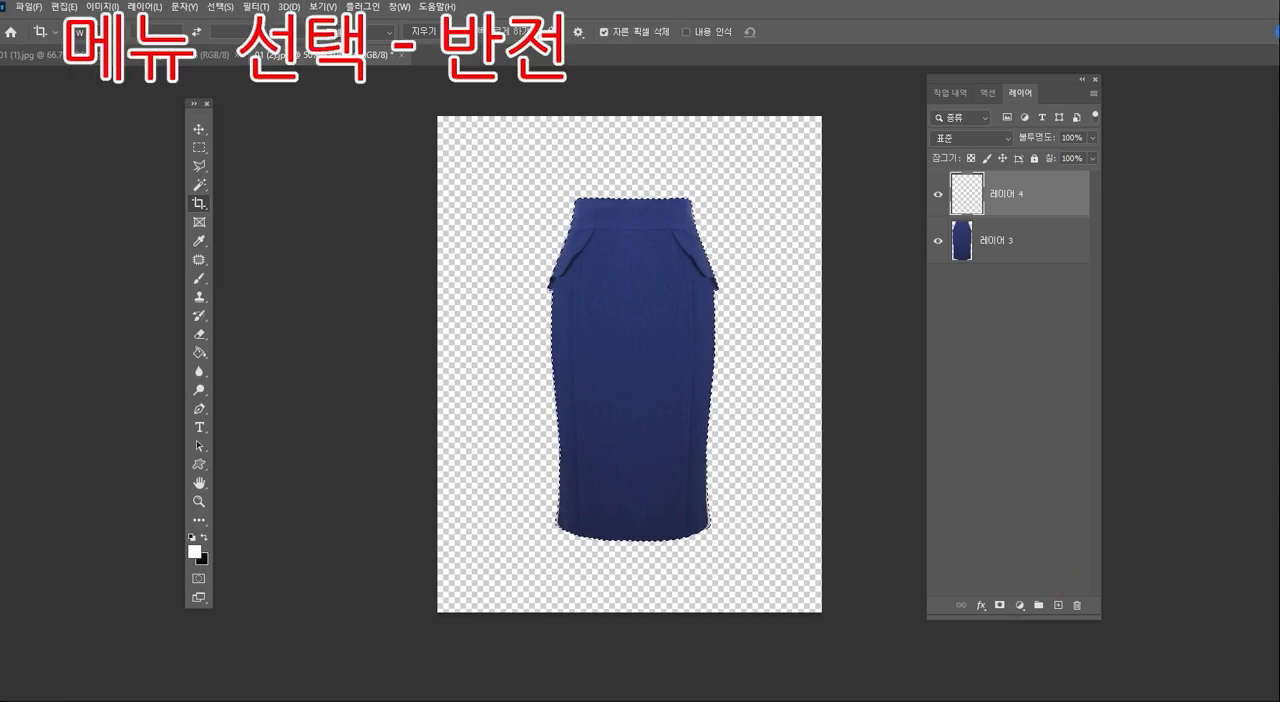
left_click(220, 6)
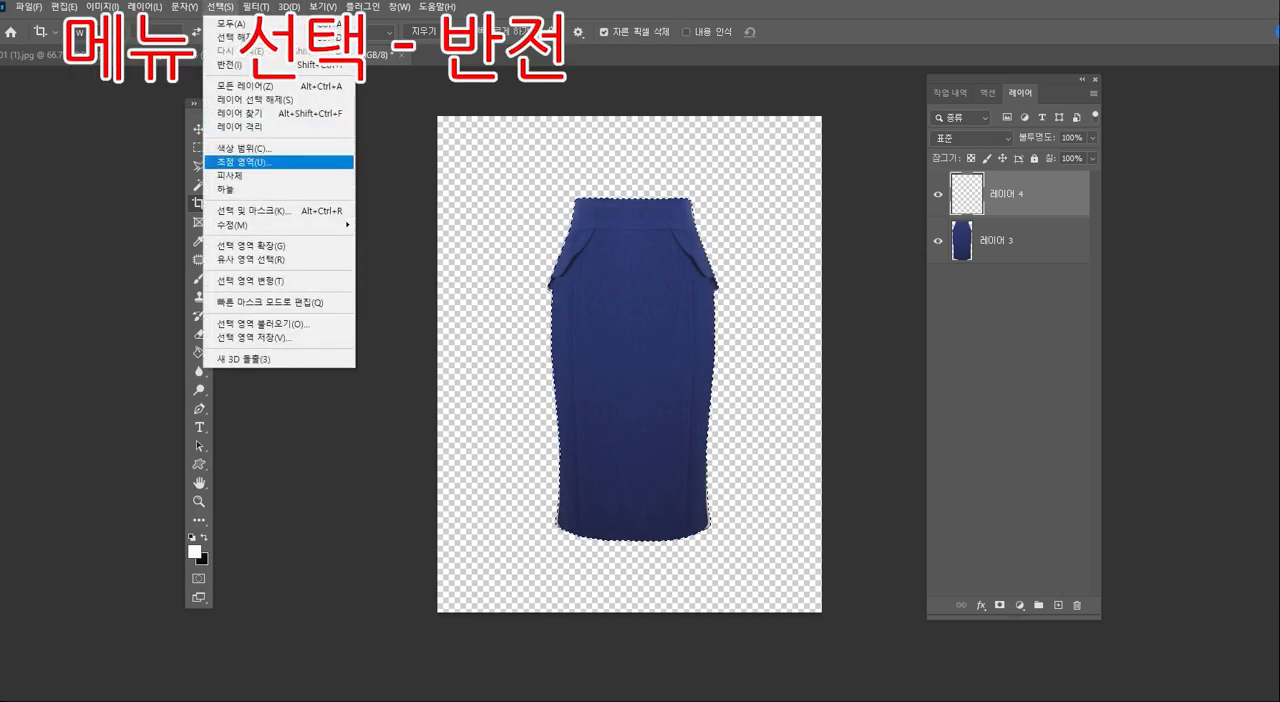
left_click(265, 64)
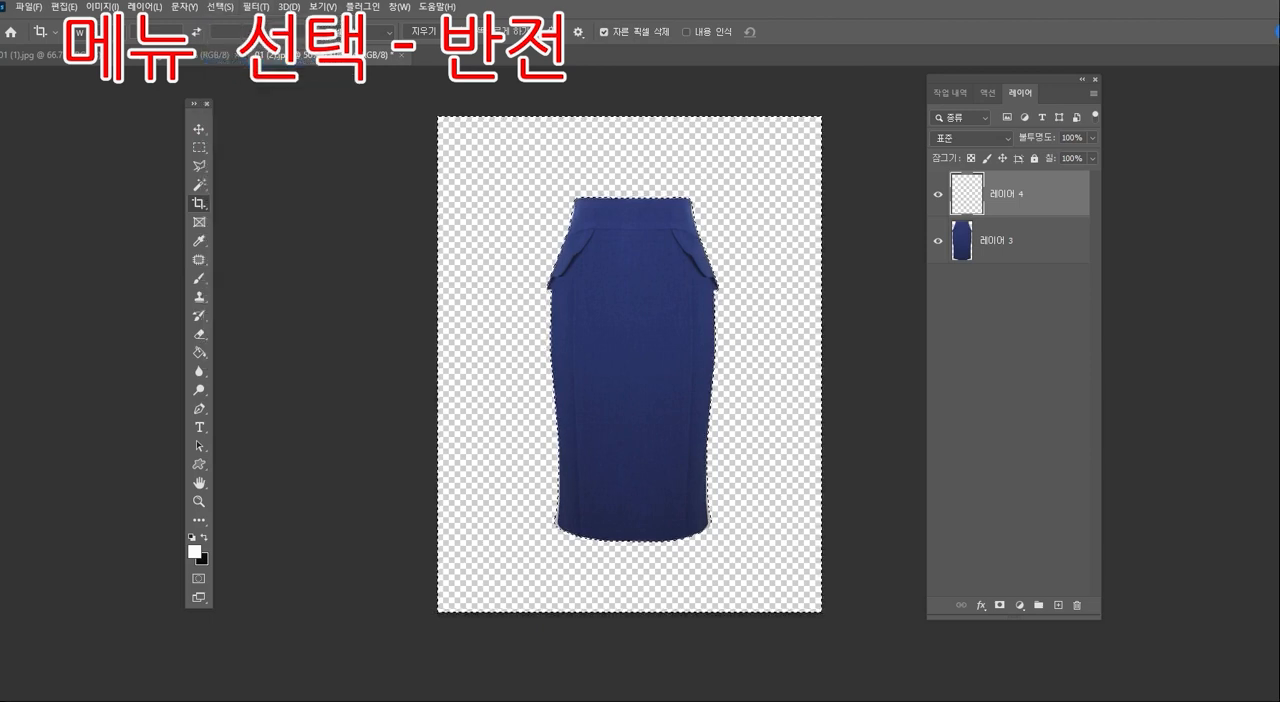
- Fill the inverted selection around the skirt with white on 레이어 4, deselect, and hide the skirt layer
key("alt+BackSpace")
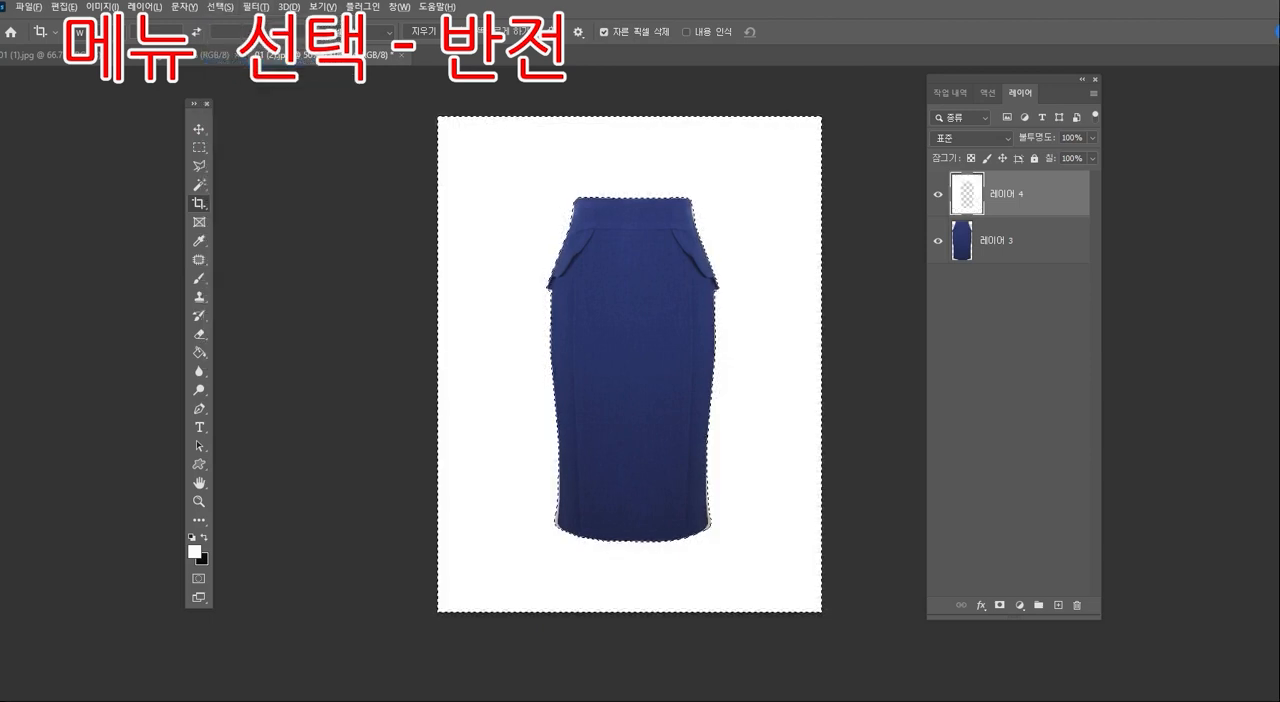
key("ctrl+d")
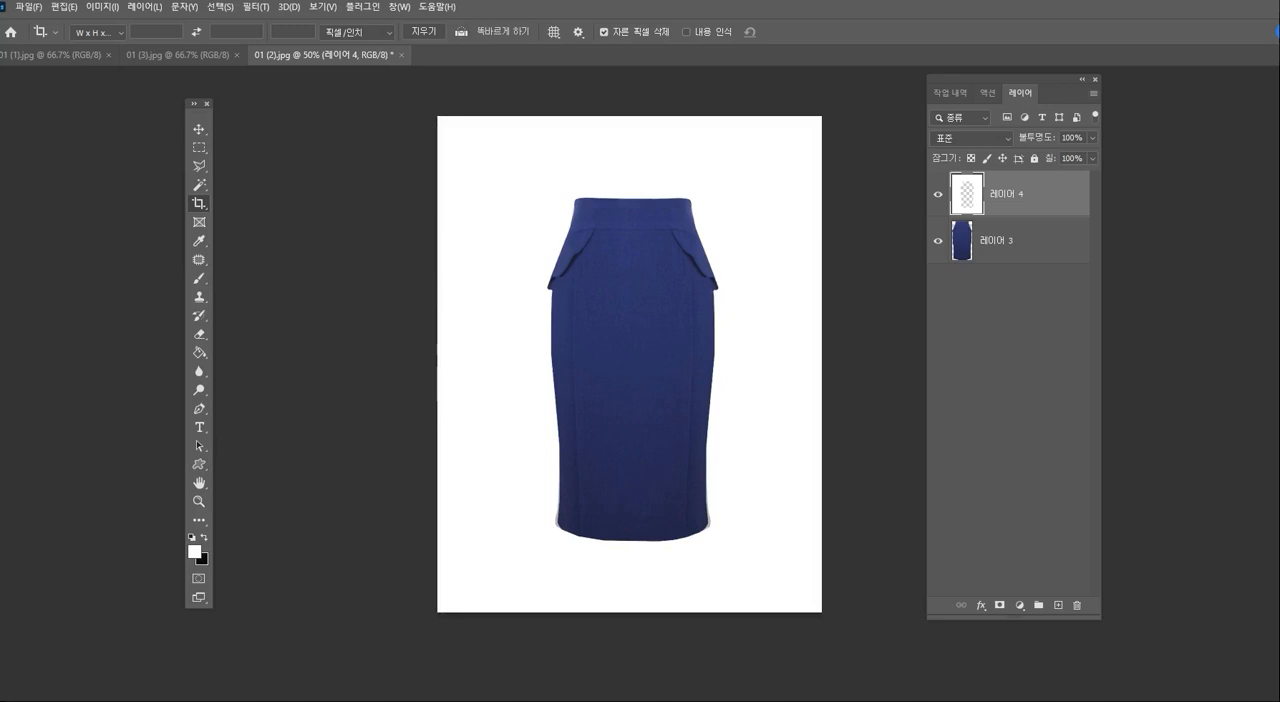
left_click(938, 241)
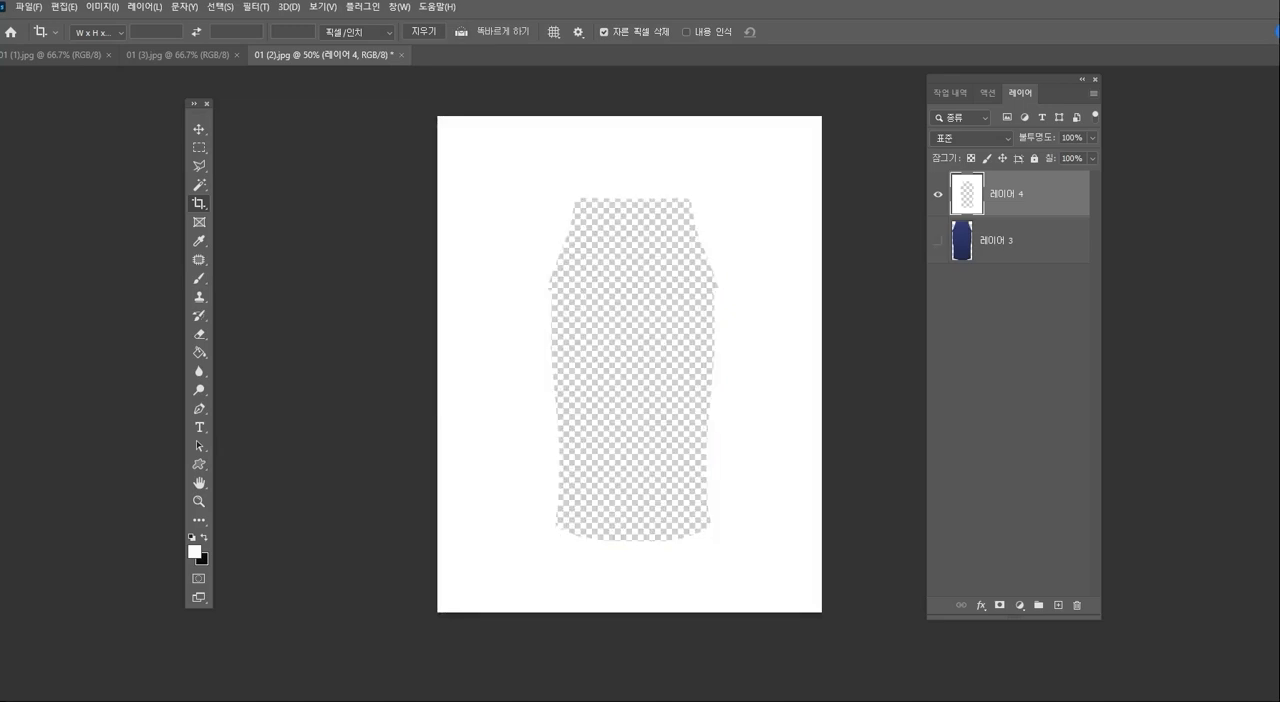
- Restore the selection around the skirt shape, fill it with black on 레이어 4, deselect, and delete the hidden skirt layer (레이어 3)
key("ctrl+shift+d")
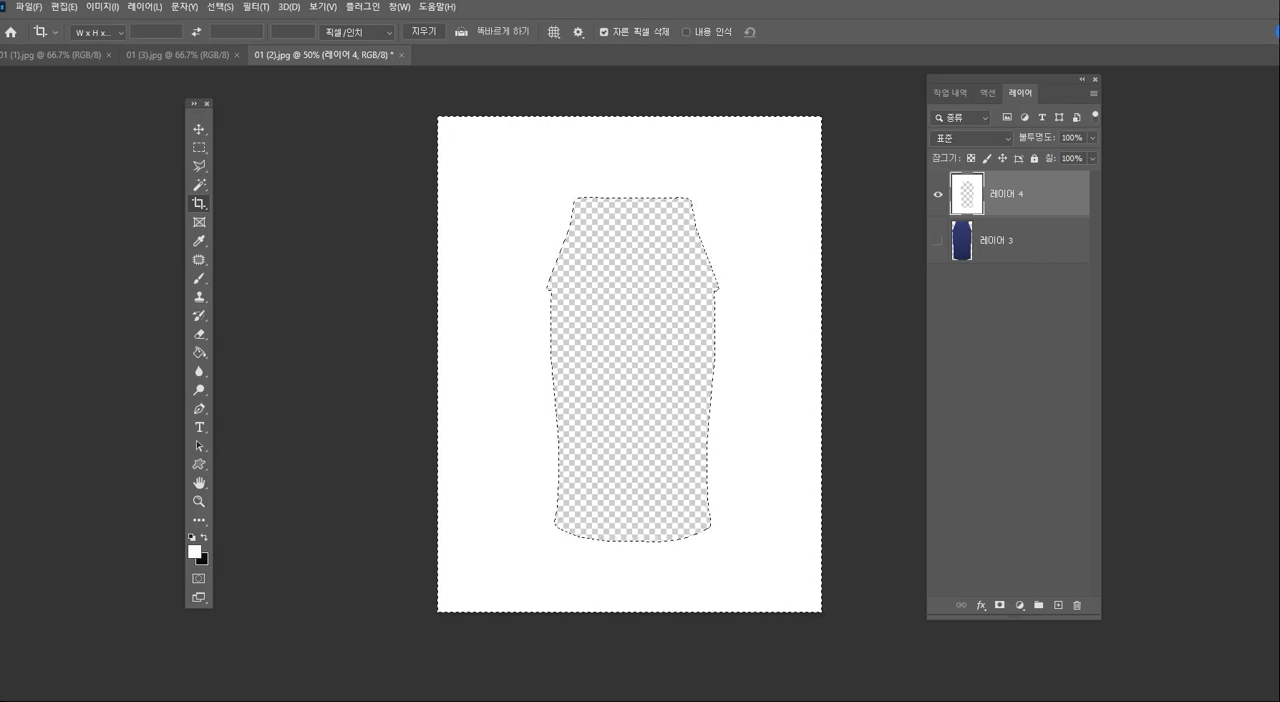
key("ctrl+Delete")
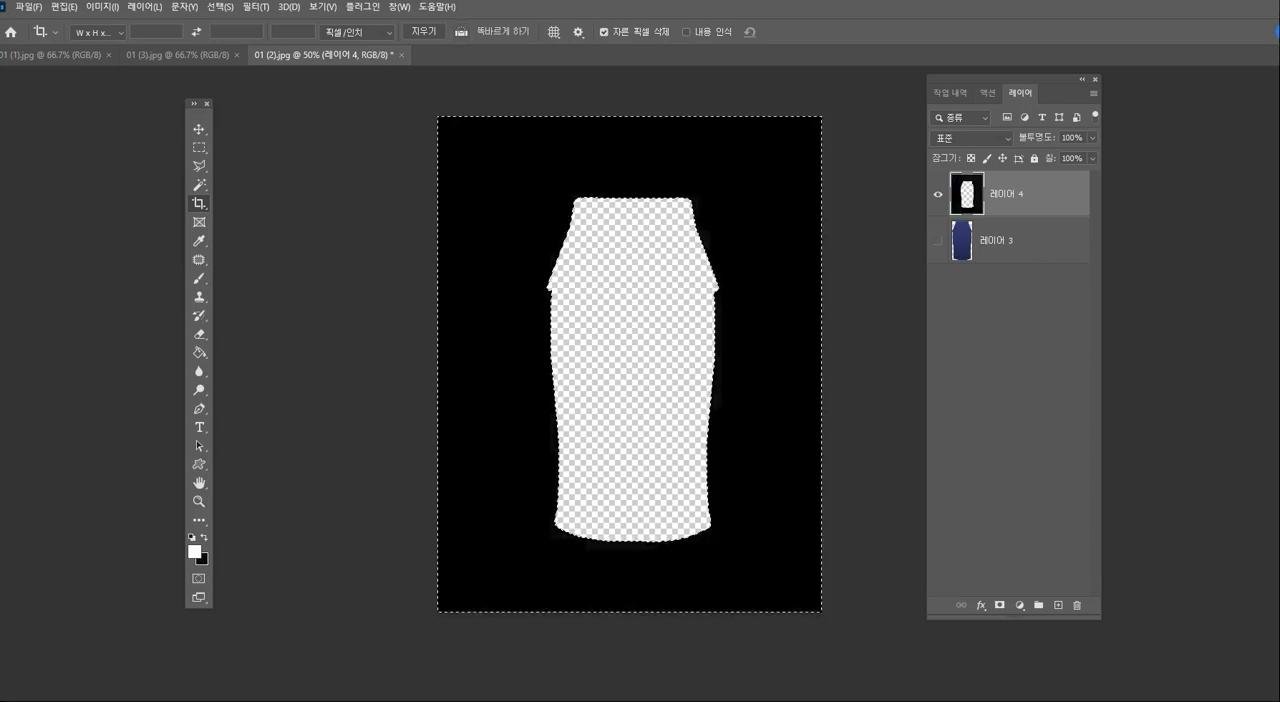
key("ctrl+d")
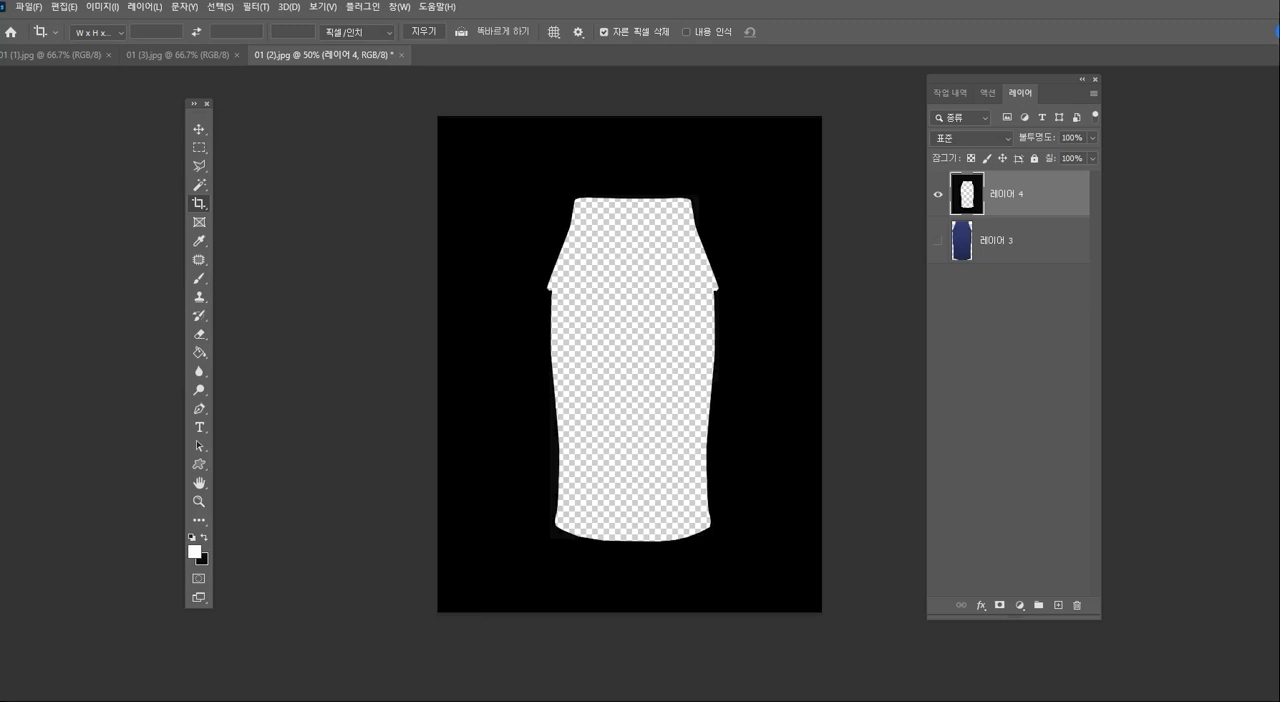
left_click(1020, 241)
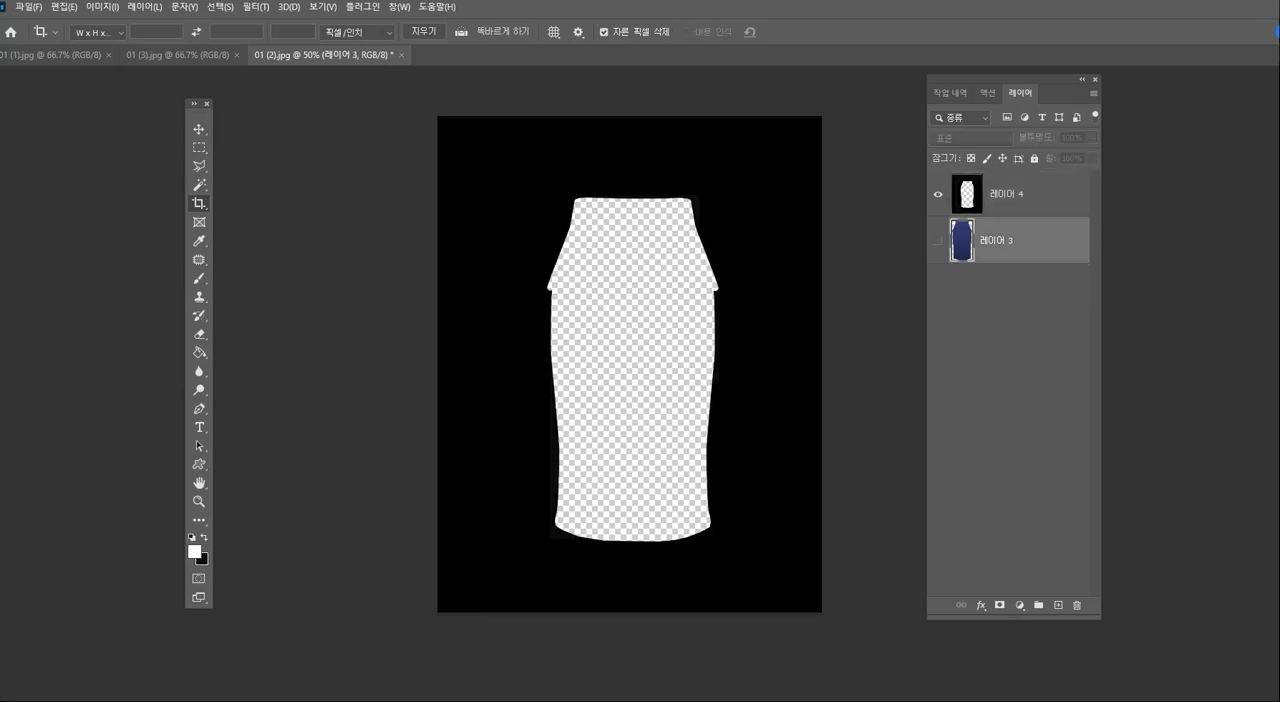
key("Delete")
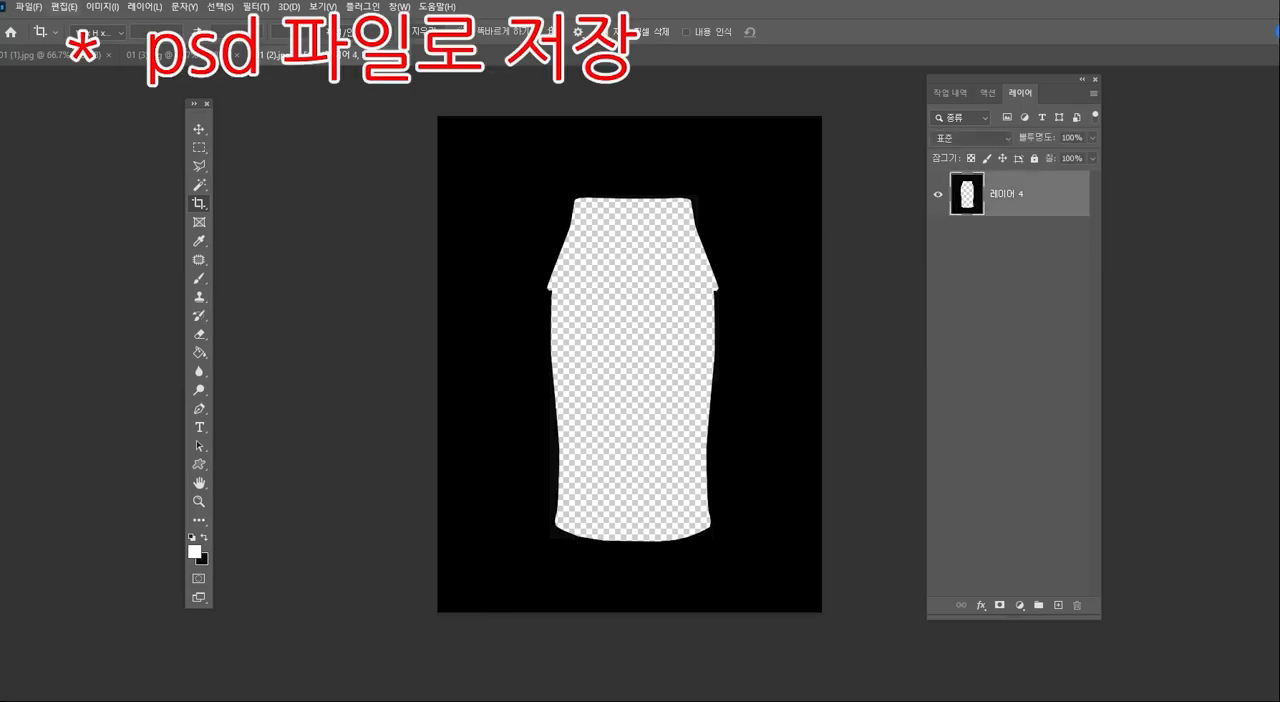
- Save the cut-out template as a Photoshop PSD file named 틀
left_click(28, 6)
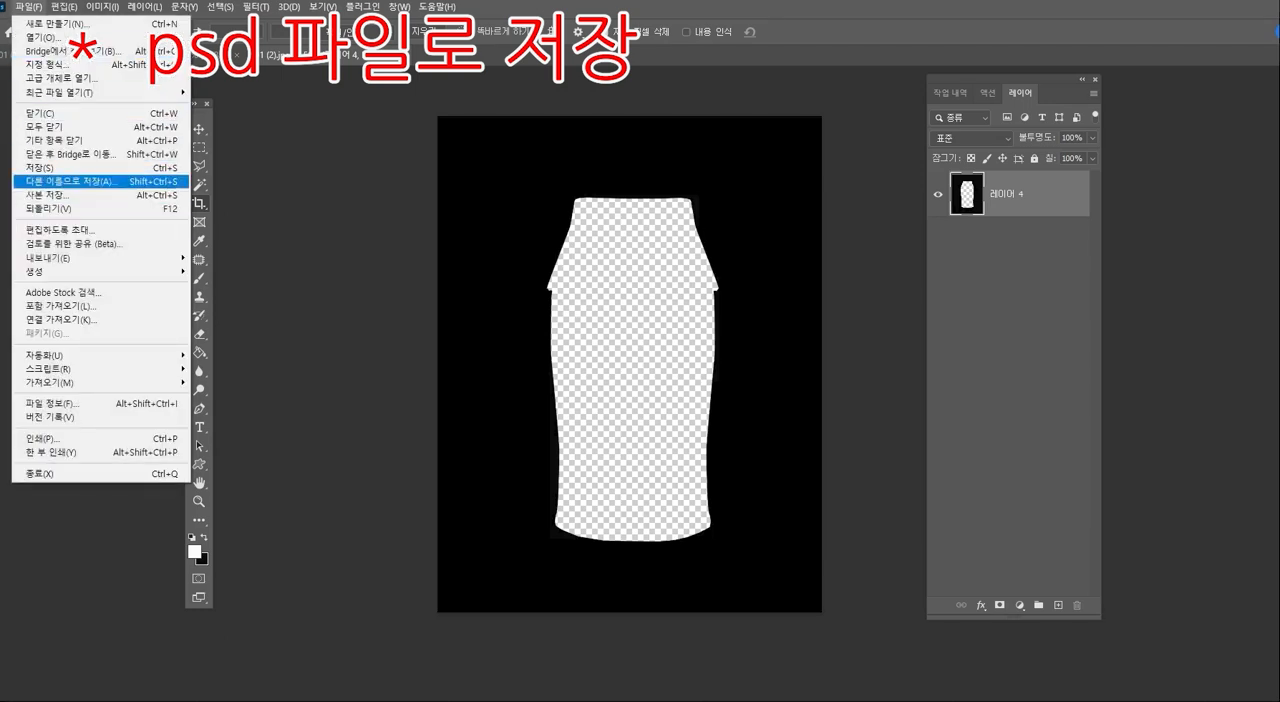
left_click(85, 182)
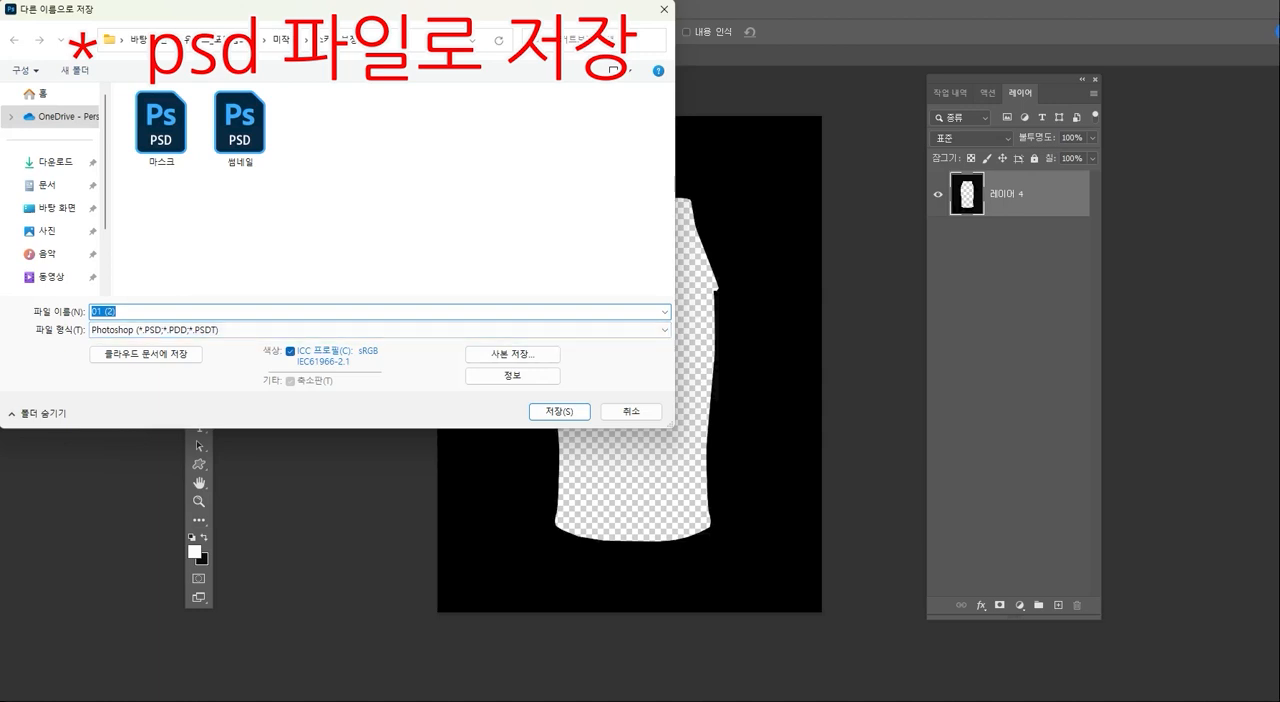
type("틀")
key("Return")
key("Return")
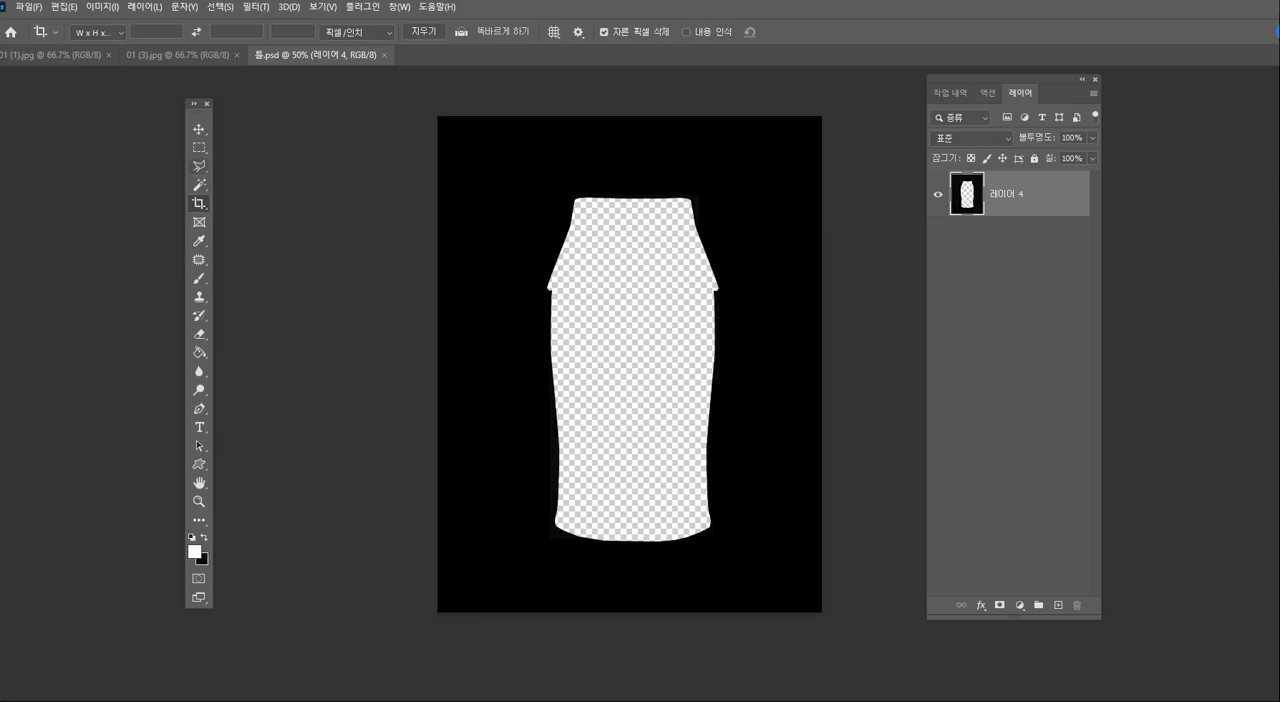
left_click(199, 165)
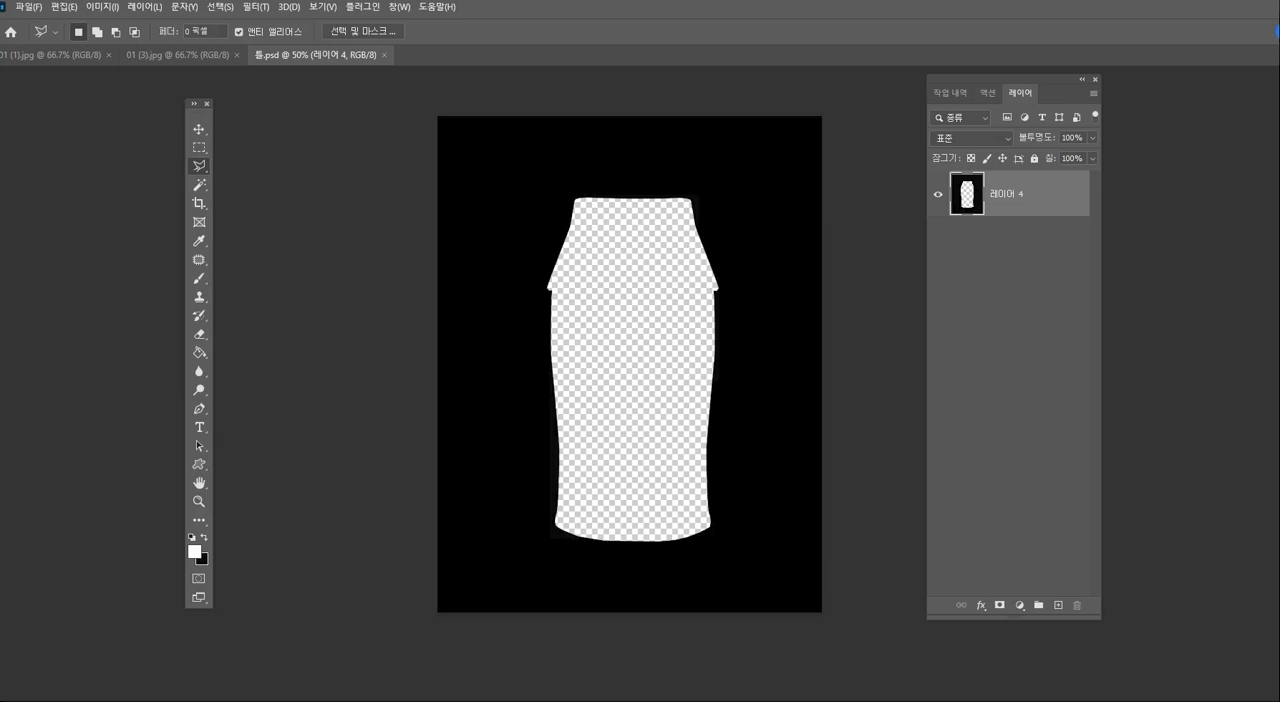
left_click(550, 302)
left_click(573, 216)
left_click(492, 216)
double_click(510, 341)
key("ctrl+d")
left_click(573, 216)
left_click(492, 216)
left_click(511, 339)
key("Escape")
- Open the brown skirt photo 01 (1).jpg and clear its existing selection
left_click(29, 7)
left_click(54, 37)
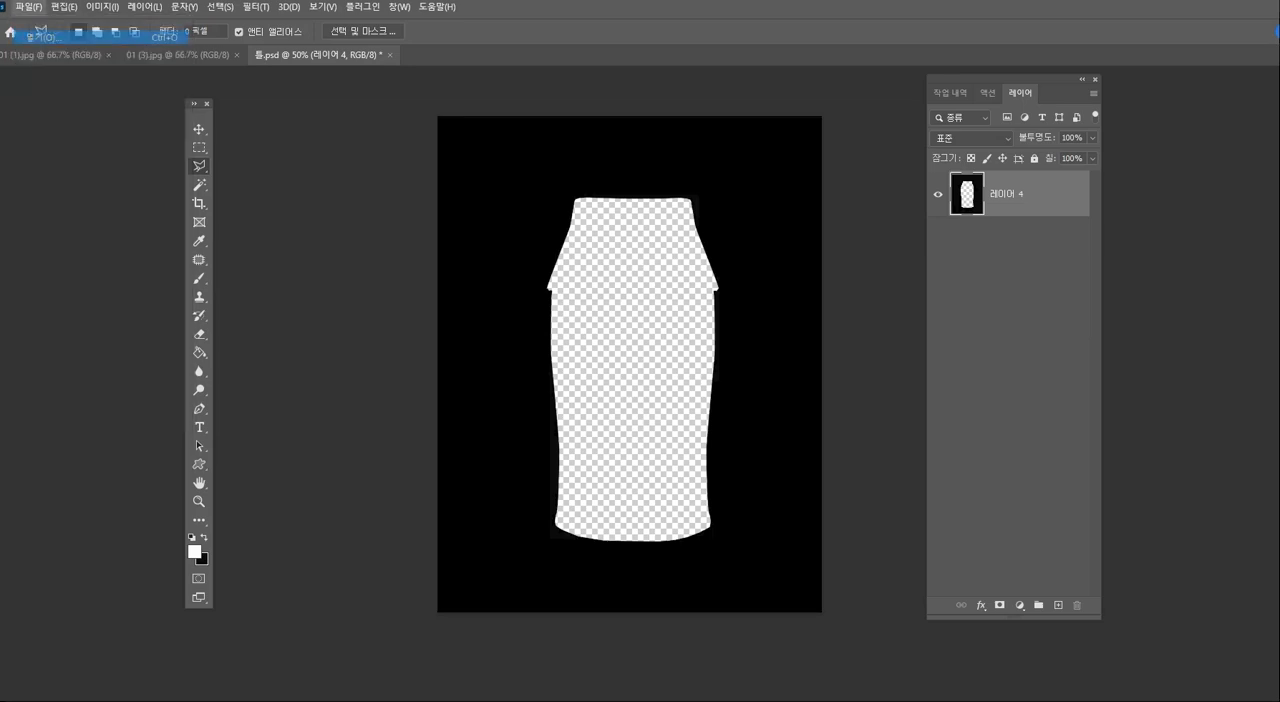
double_click(160, 125)
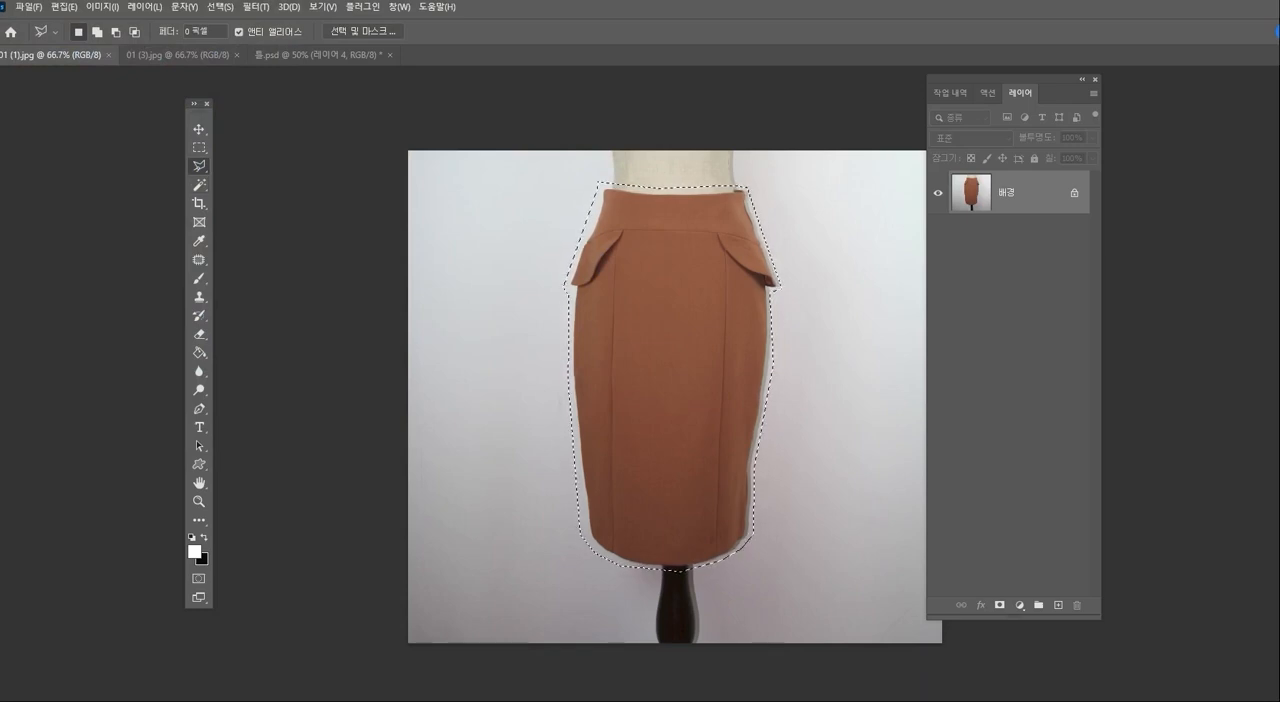
key("ctrl+d")
- Trace a closed Polygonal Lasso selection around the brown skirt, slightly outside its edges
left_click(595, 551)
left_click(670, 569)
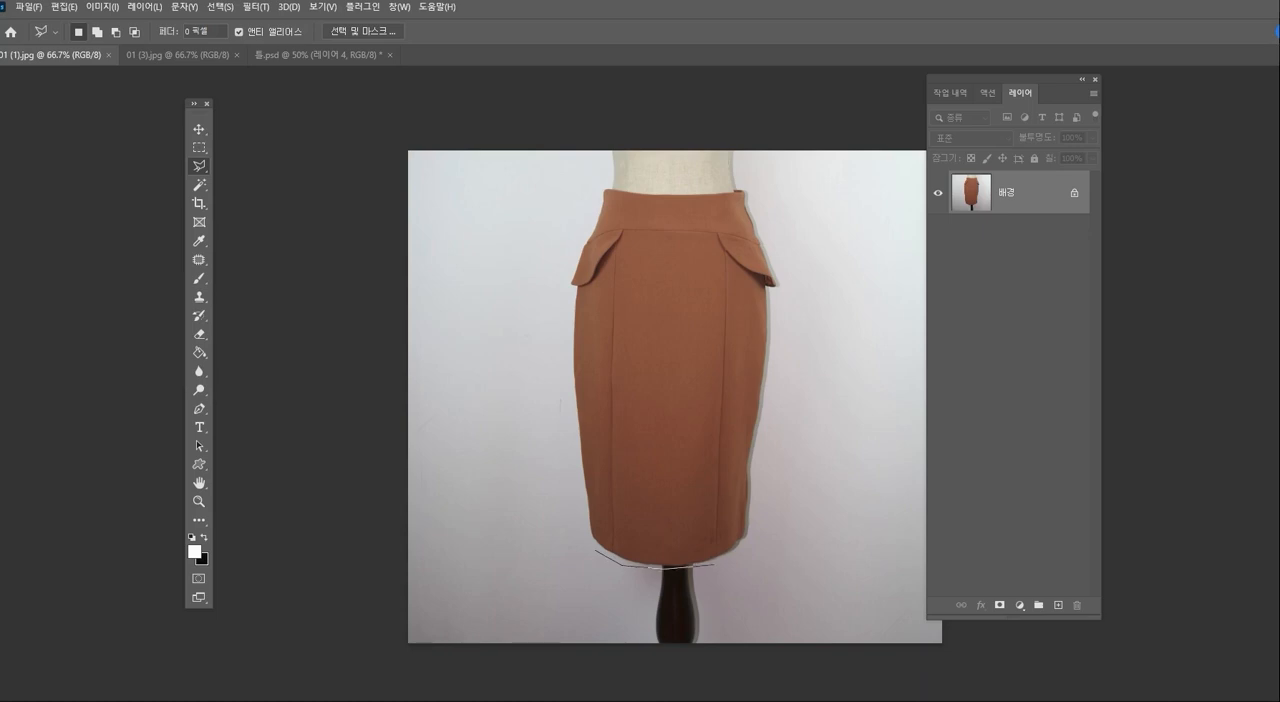
left_click(713, 565)
left_click(755, 545)
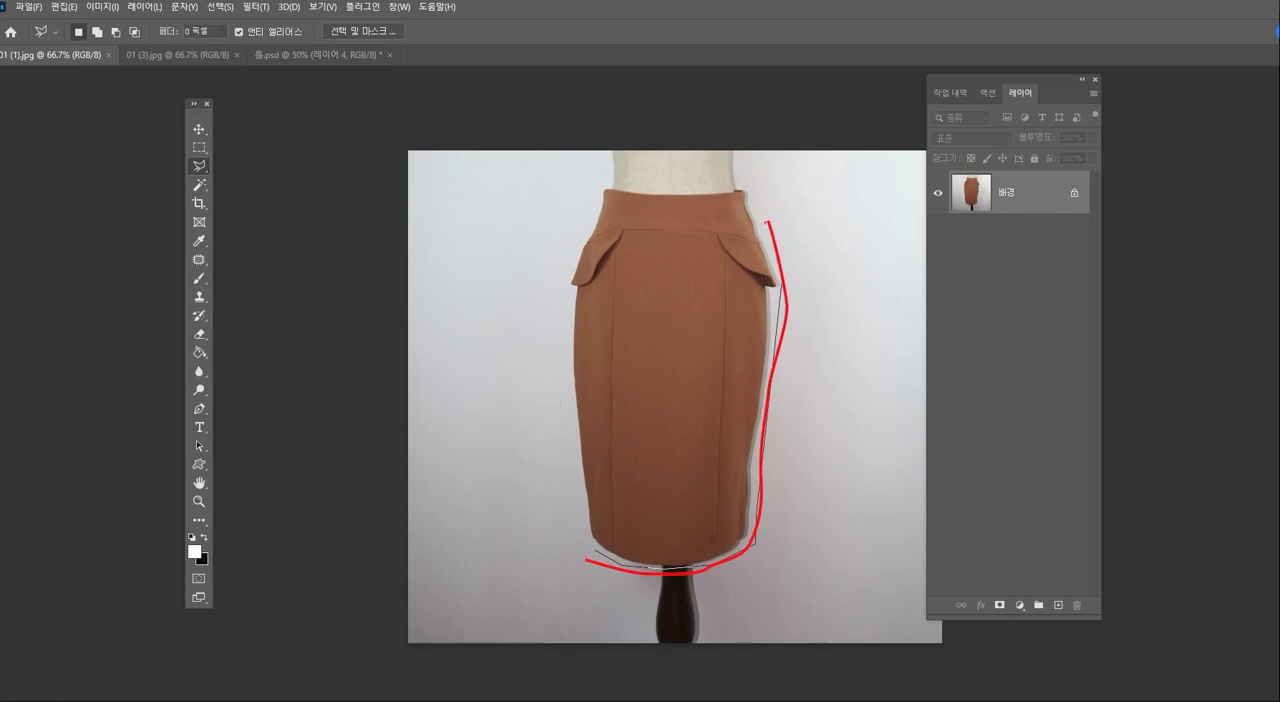
left_click(782, 286)
left_click(746, 180)
left_click(712, 190)
left_click(597, 186)
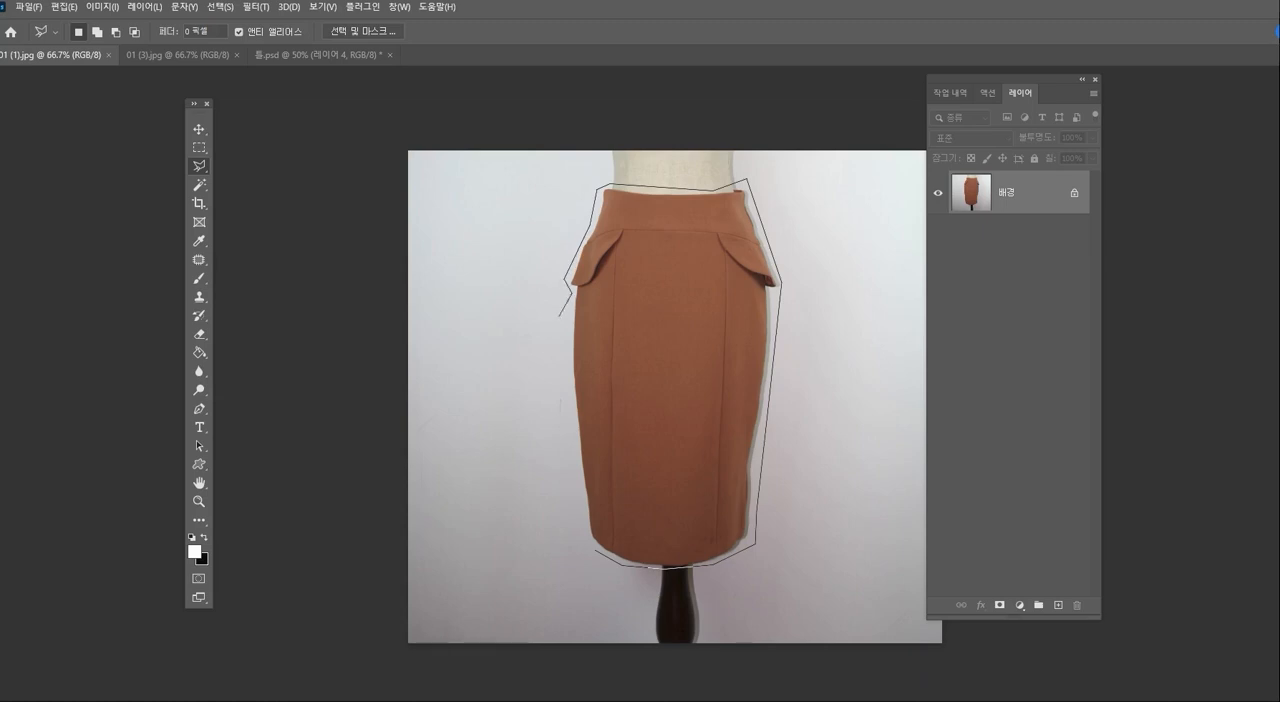
left_click(583, 526)
left_click(595, 550)
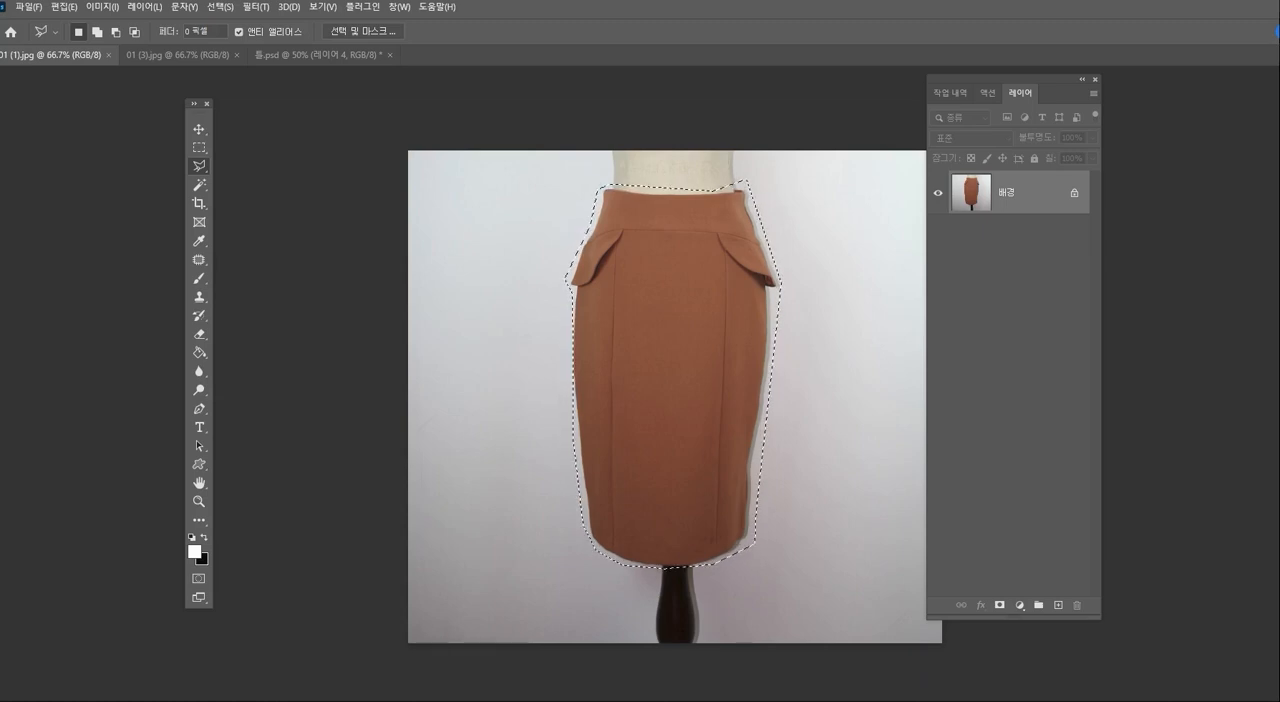
- Copy the selected brown skirt, close its photo, paste it into 틀.psd, and enlarge it with Free Transform to cover the cut-out
key("ctrl+w")
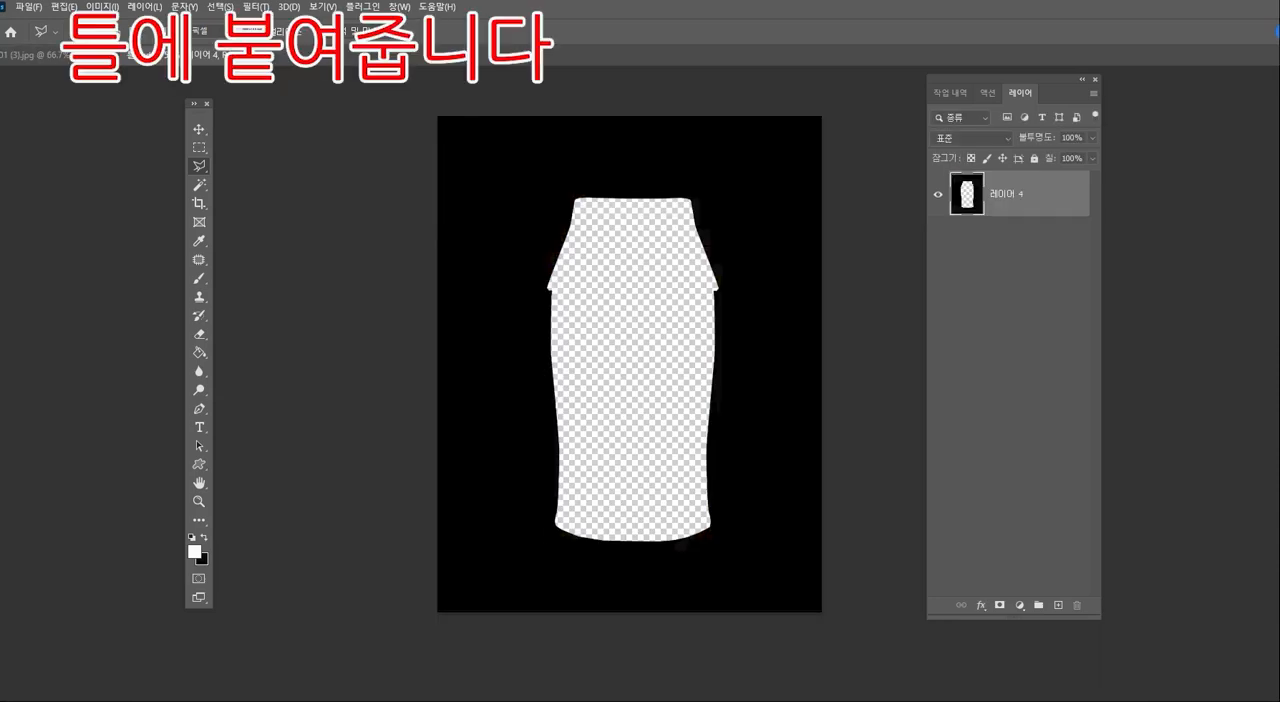
key("ctrl+v")
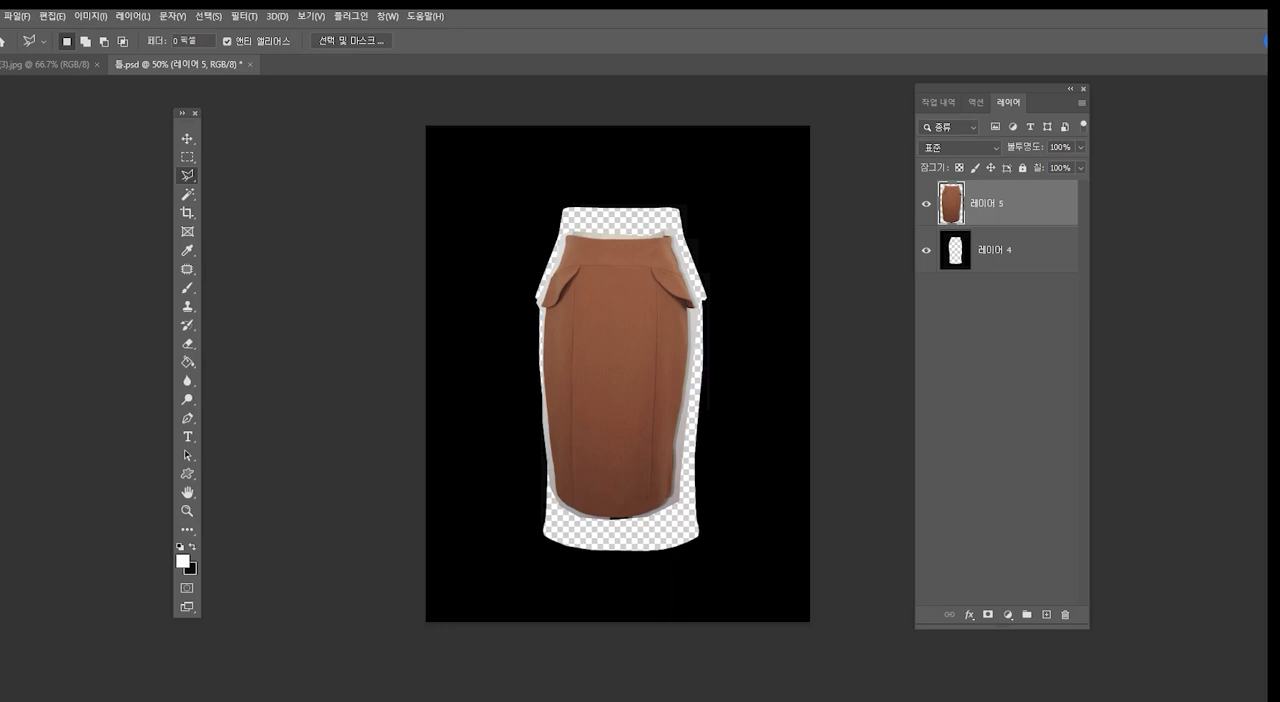
key("v")
key("ctrl+t")
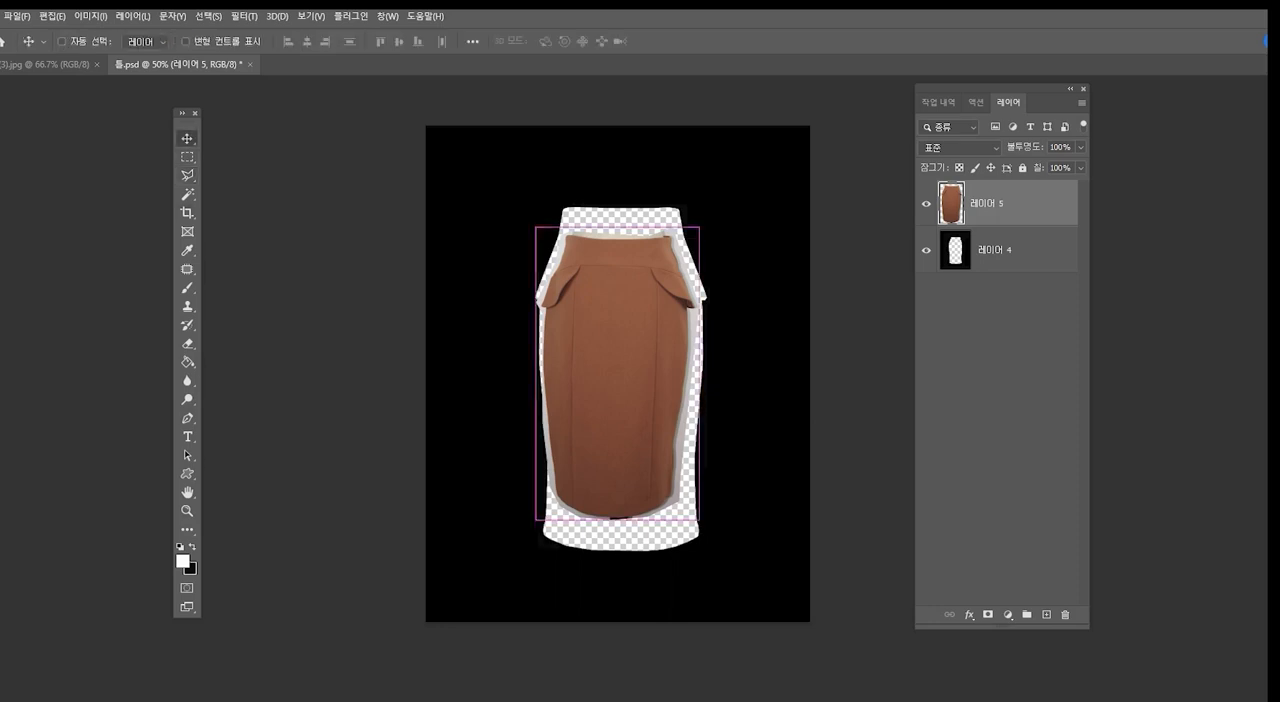
left_click_drag(698, 227, 717, 194)
left_click_drag(627, 519, 627, 562)
key("Return")
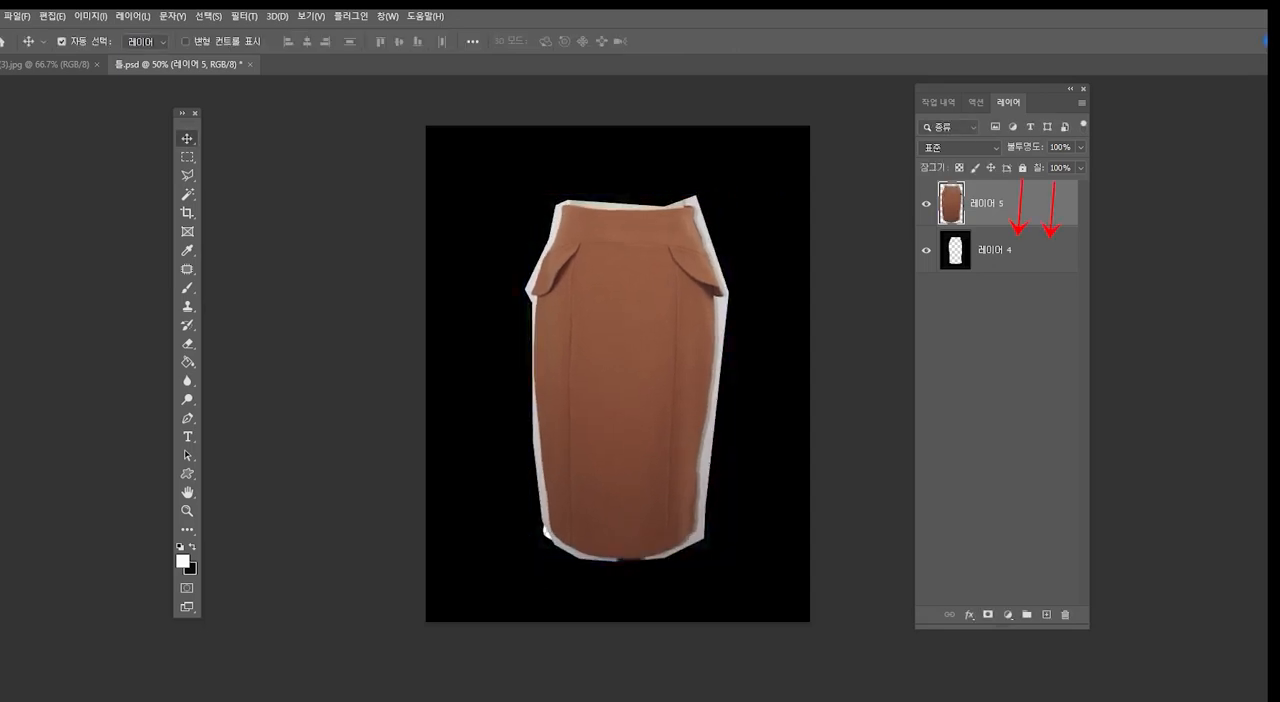
- Place the brown skirt layer (레이어 5) beneath the template layer (레이어 4) and align the skirt within the cut-out
left_click_drag(990, 205, 960, 268)
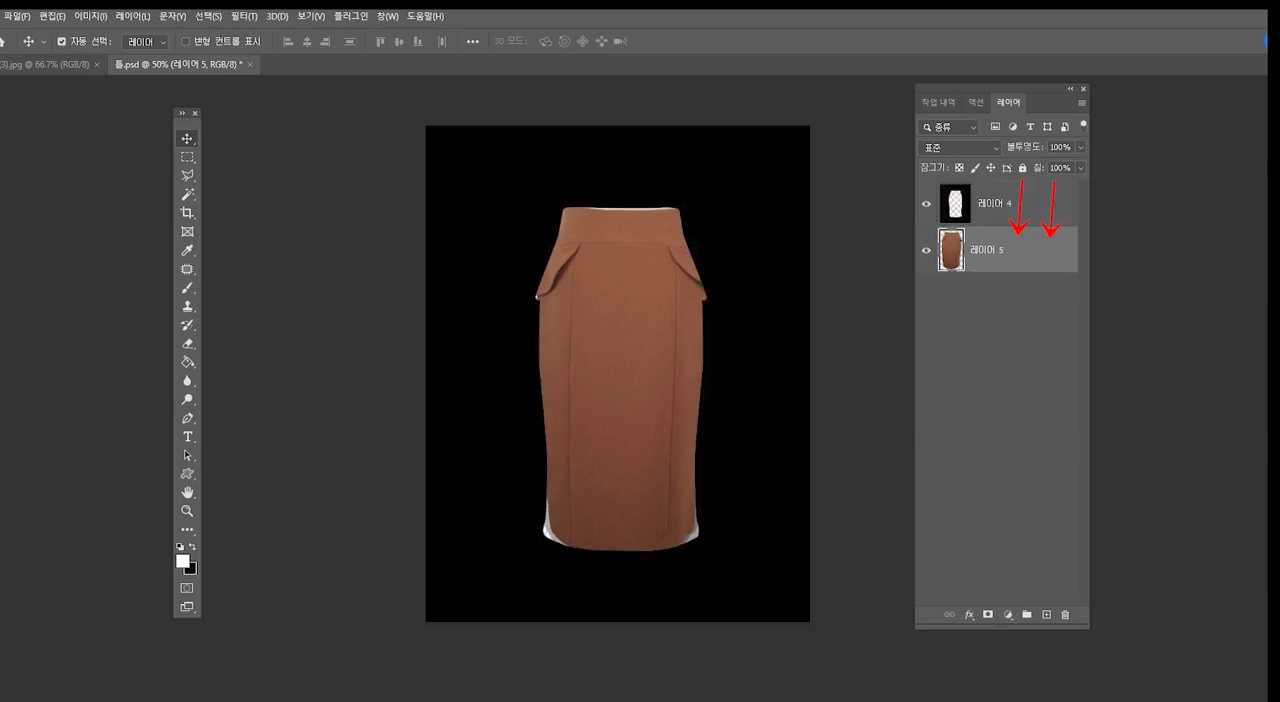
mouse_move(668, 328)
left_mouse_down()
mouse_move(640, 349)
mouse_move(660, 325)
left_mouse_up()
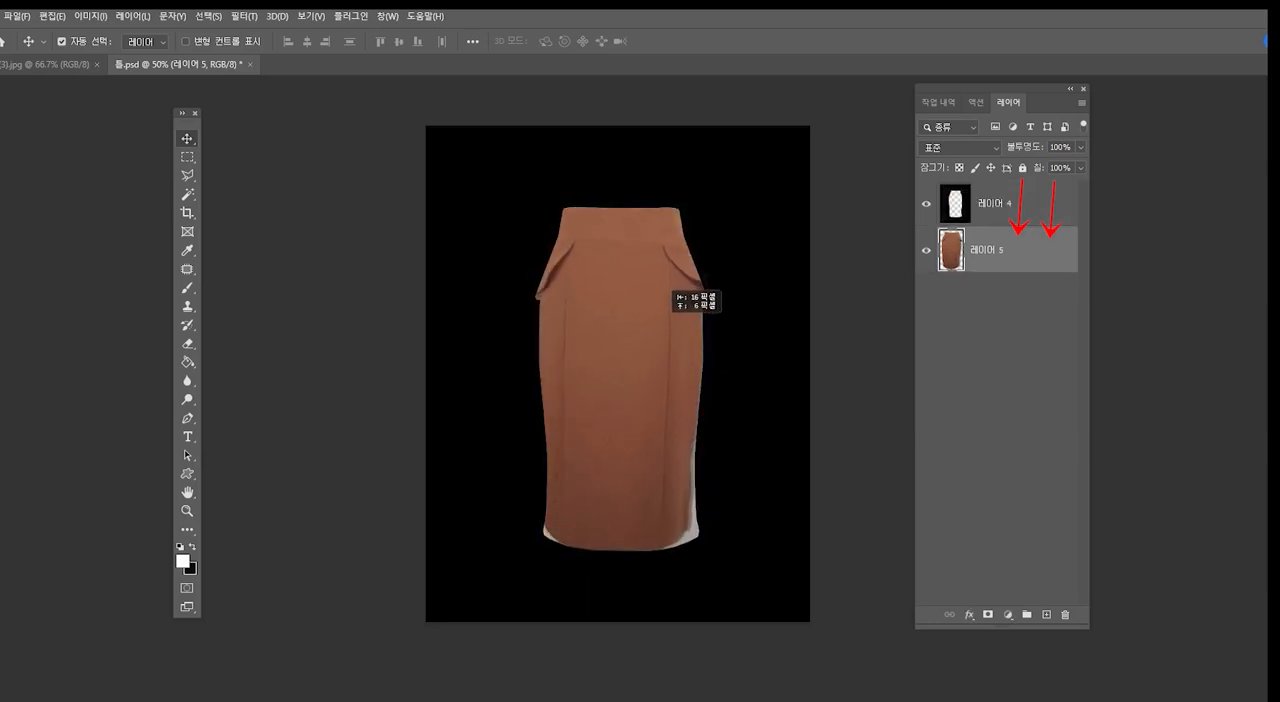
left_click_drag(635, 431, 640, 429)
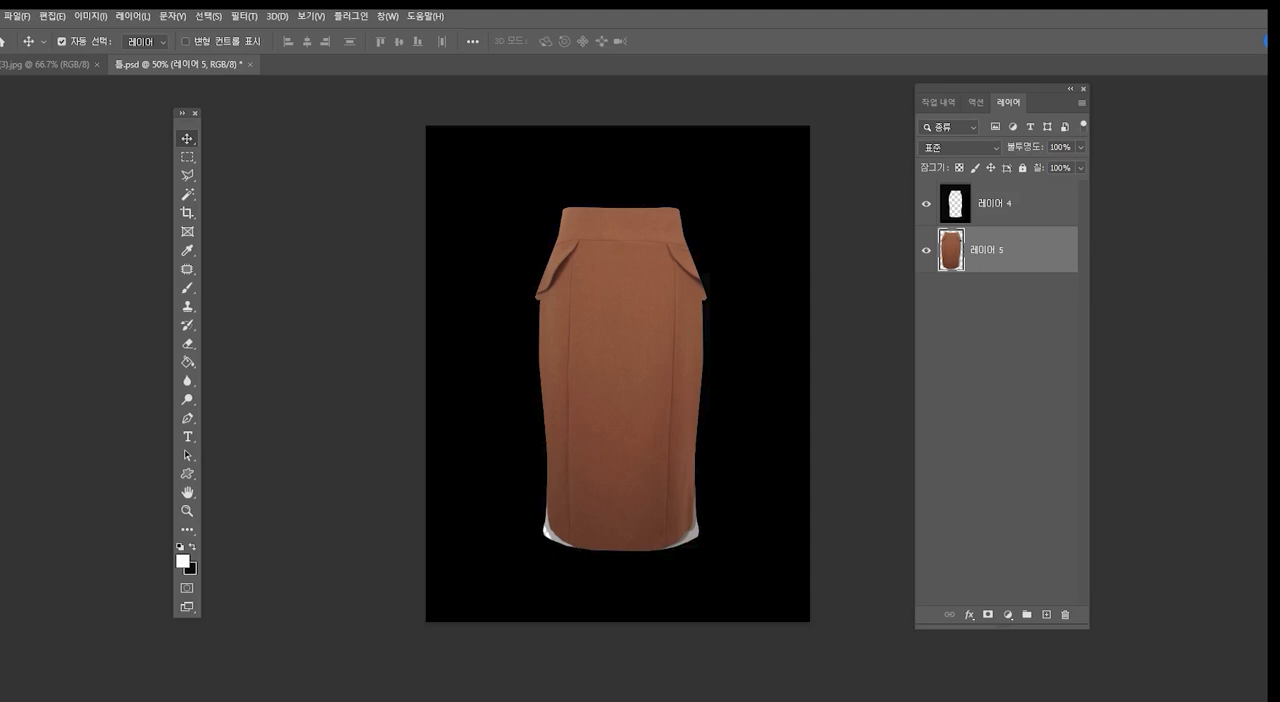
- Warp the brown skirt's lower corners outward so the fabric fills both bottom corners of the cut-out
key("ctrl")
key("ctrl+t")
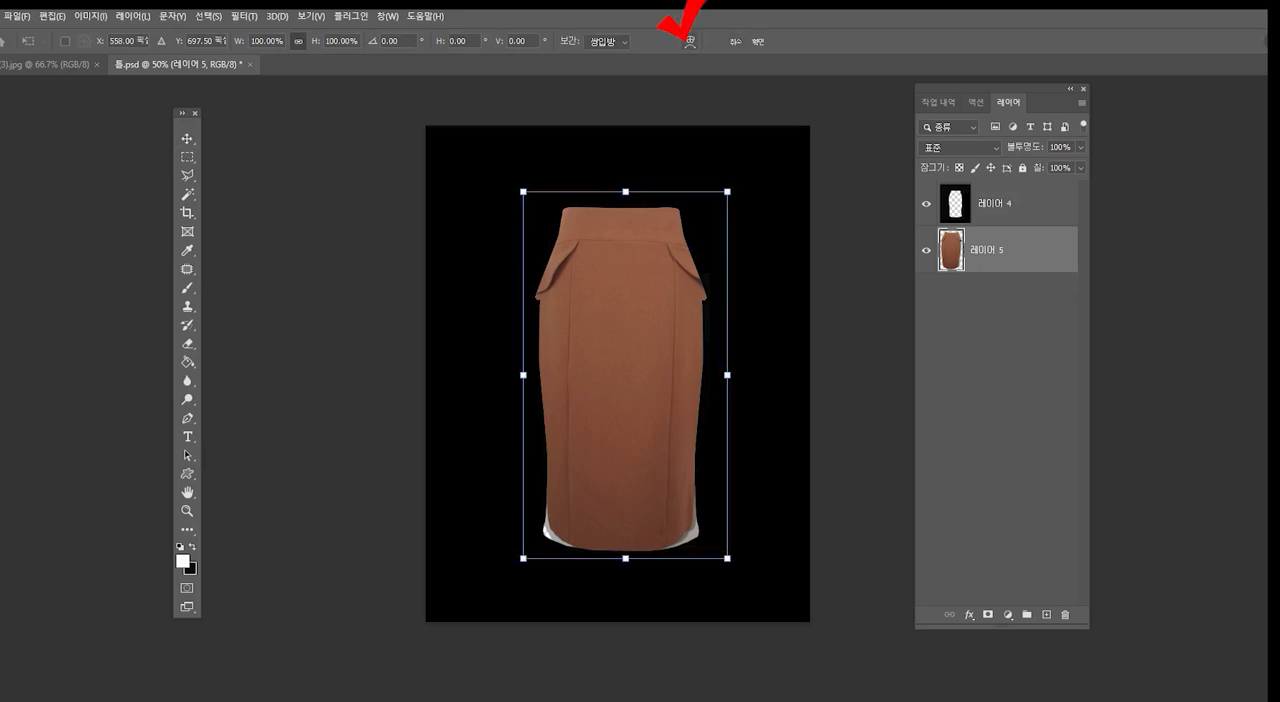
left_click(689, 41)
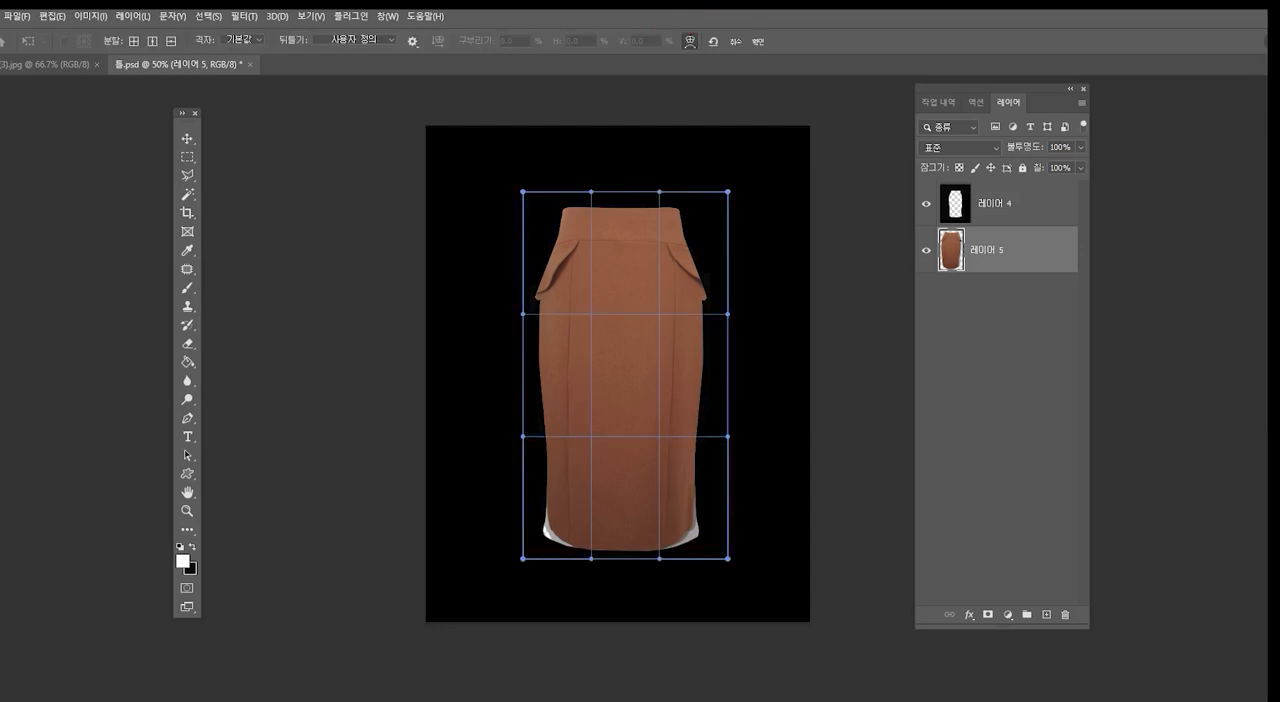
left_click_drag(523, 559, 515, 565)
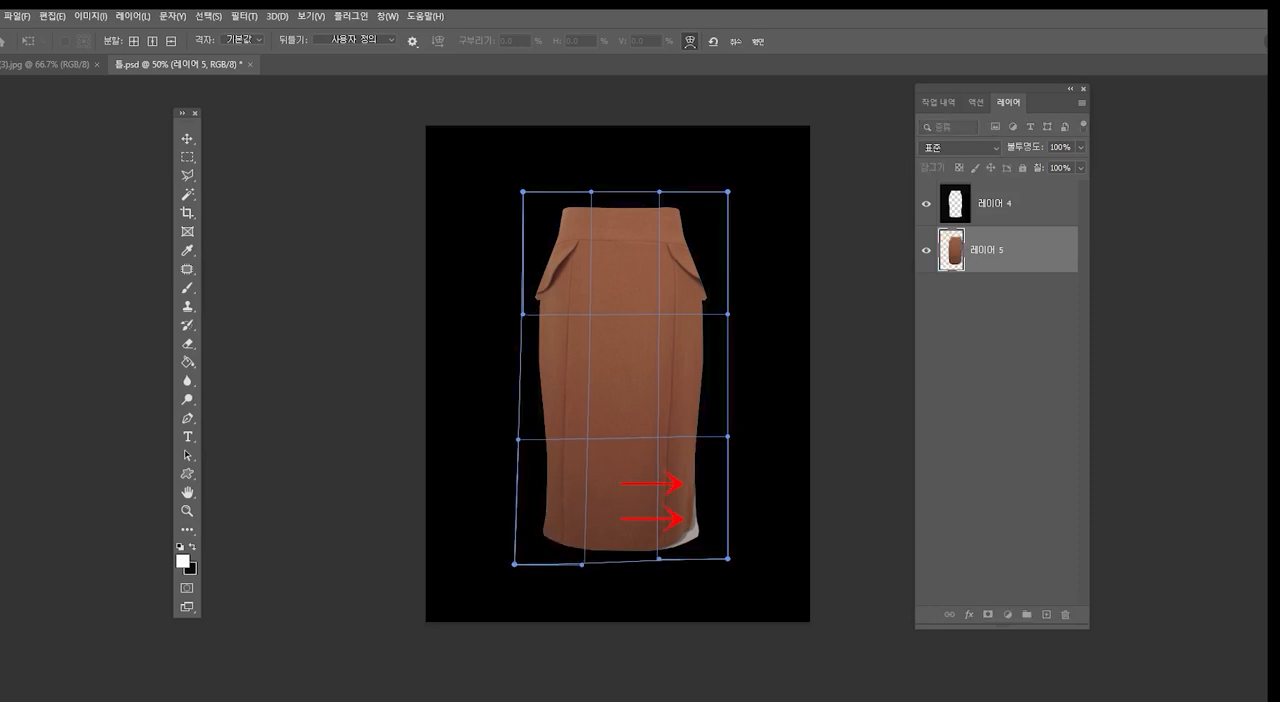
left_click_drag(684, 528, 699, 538)
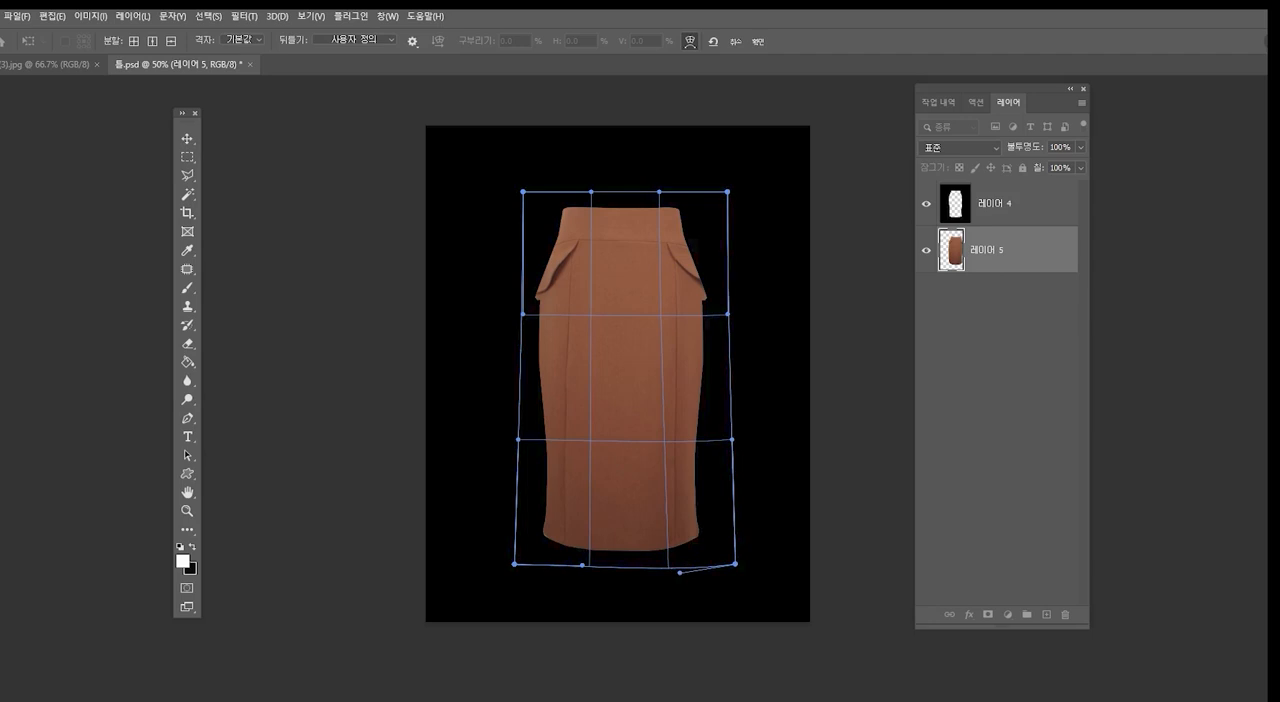
- Adjust the warp along the skirt's sides and upper edge to fit the cut-out, apply it, and hide the template layer
left_click_drag(523, 314, 528, 328)
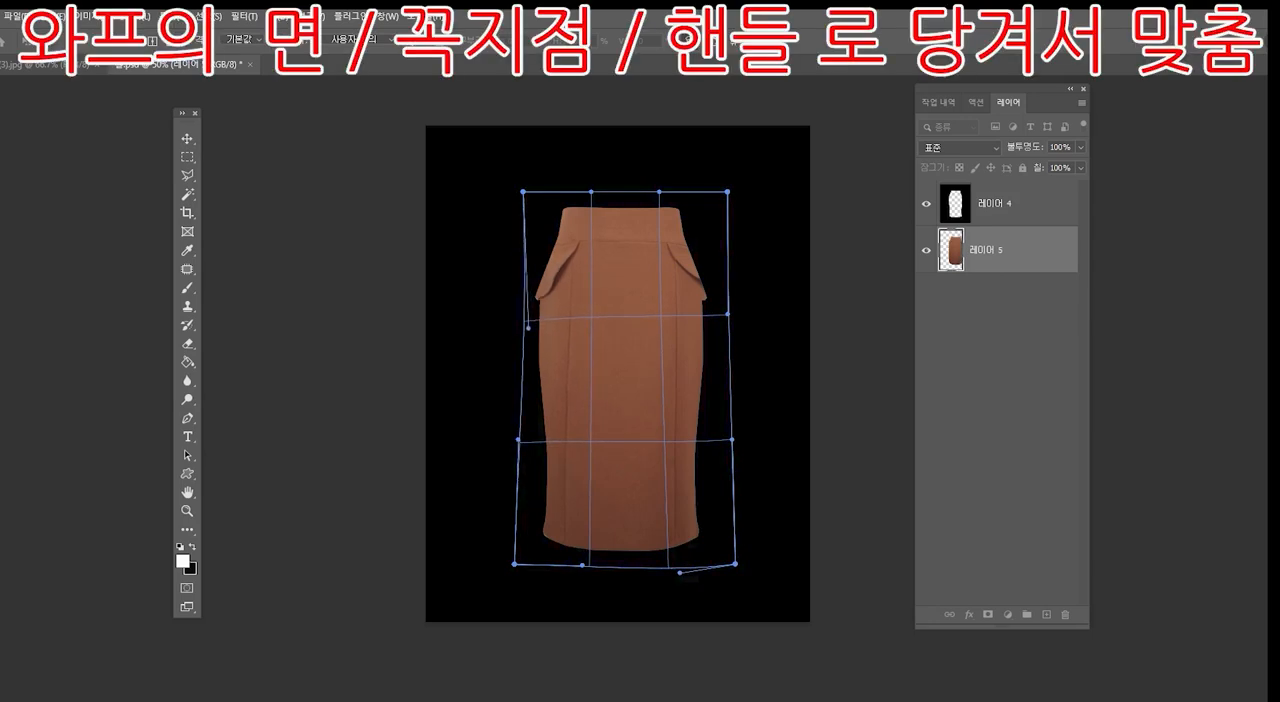
left_click_drag(727, 314, 697, 335)
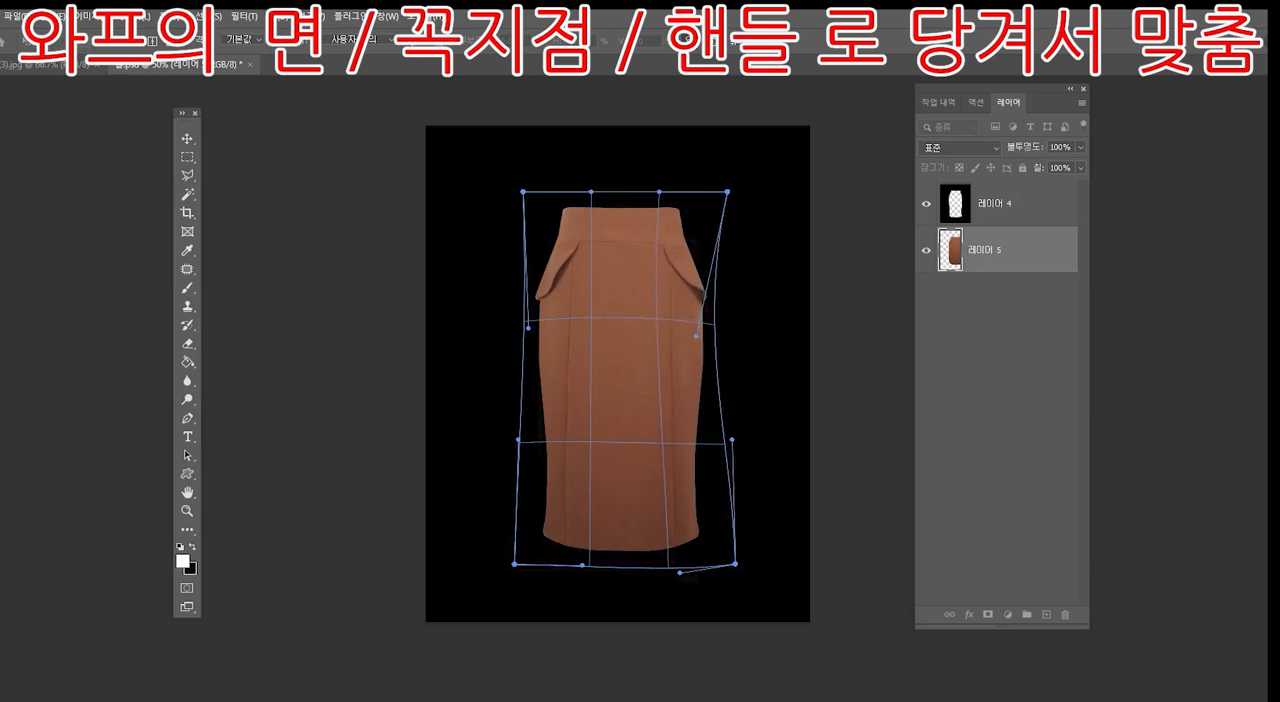
left_click_drag(727, 191, 734, 193)
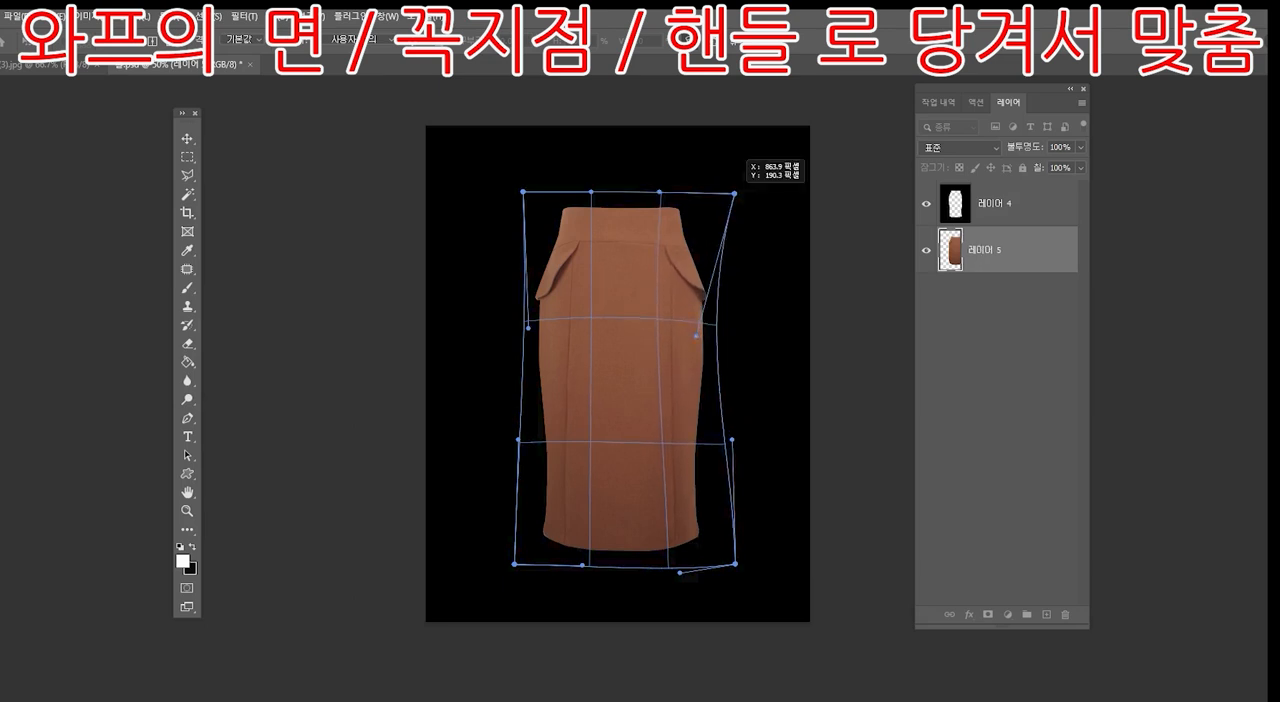
left_click_drag(657, 190, 656, 186)
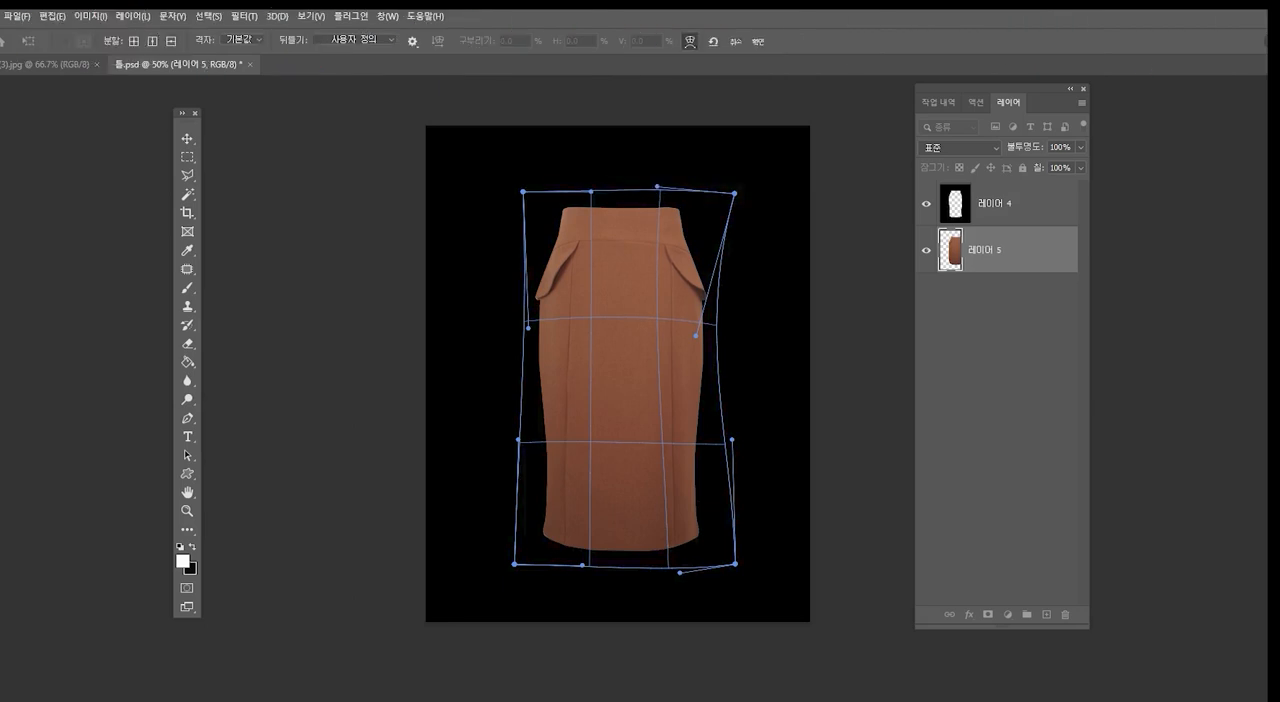
key("Return")
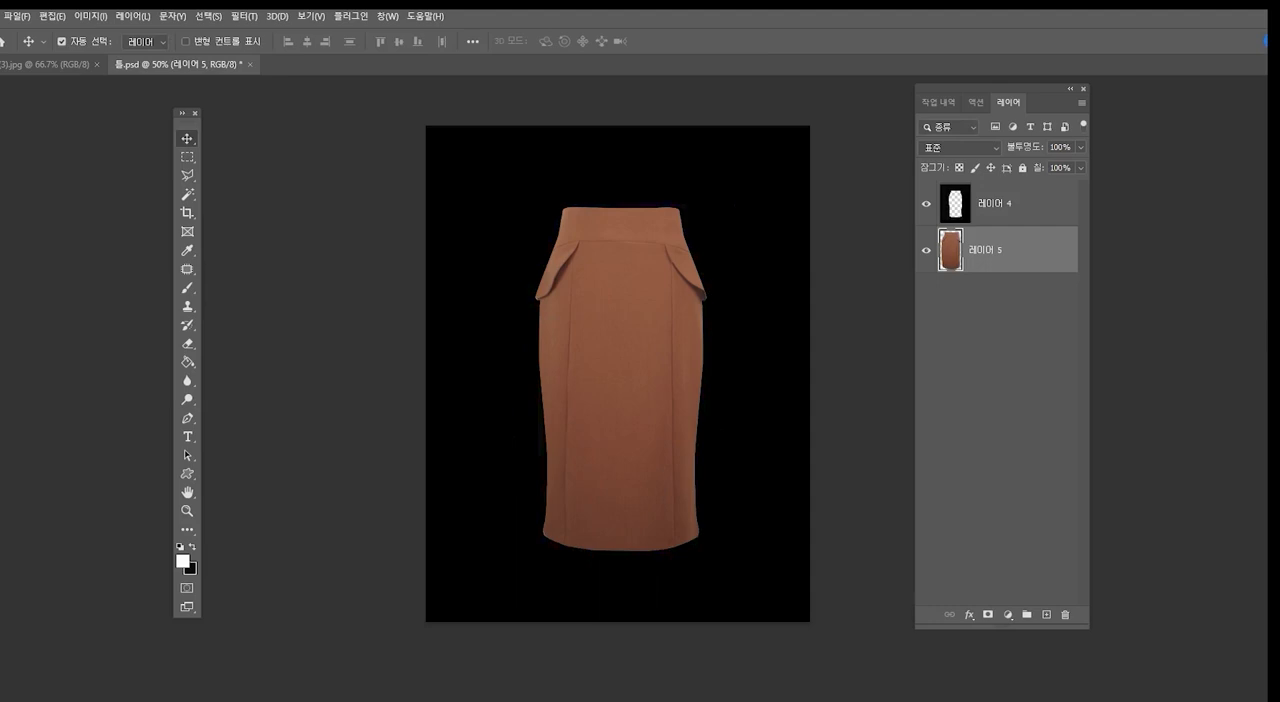
left_click(926, 203)
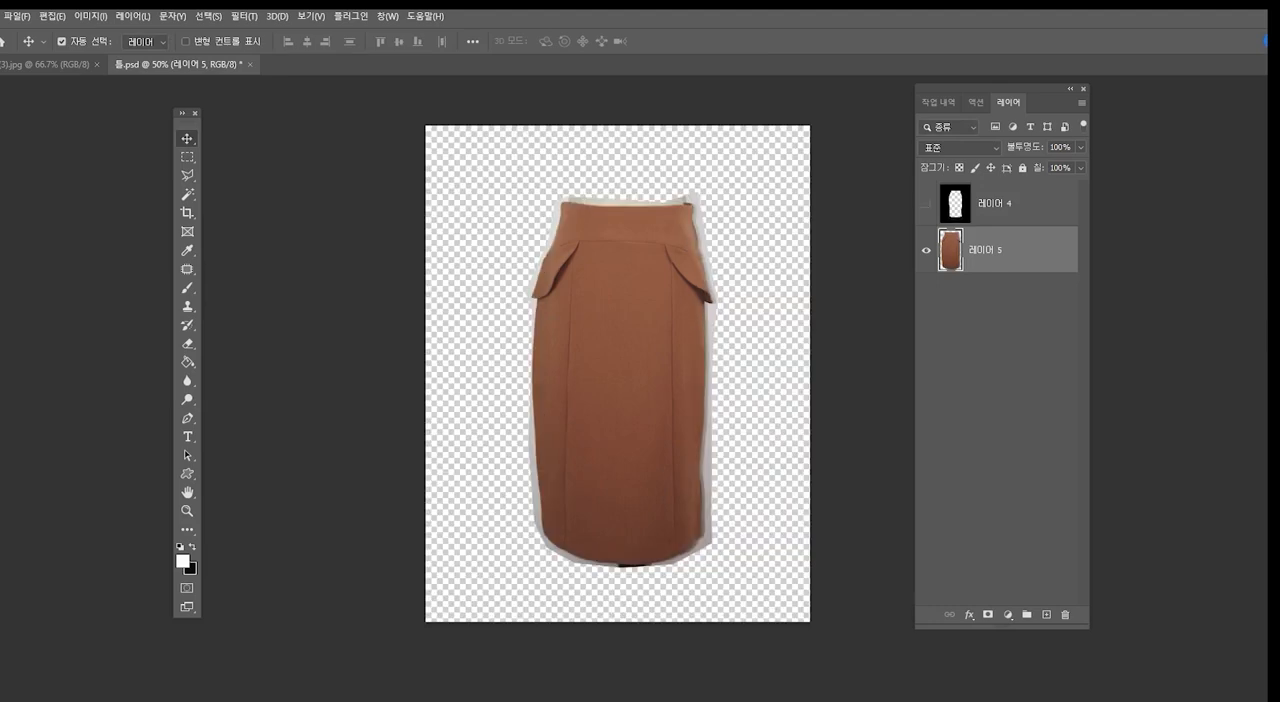
- Load the template layer (레이어 4) as a selection, hide it, and delete the brown skirt's excess outside the cut-out on 레이어 5
left_click(926, 203)
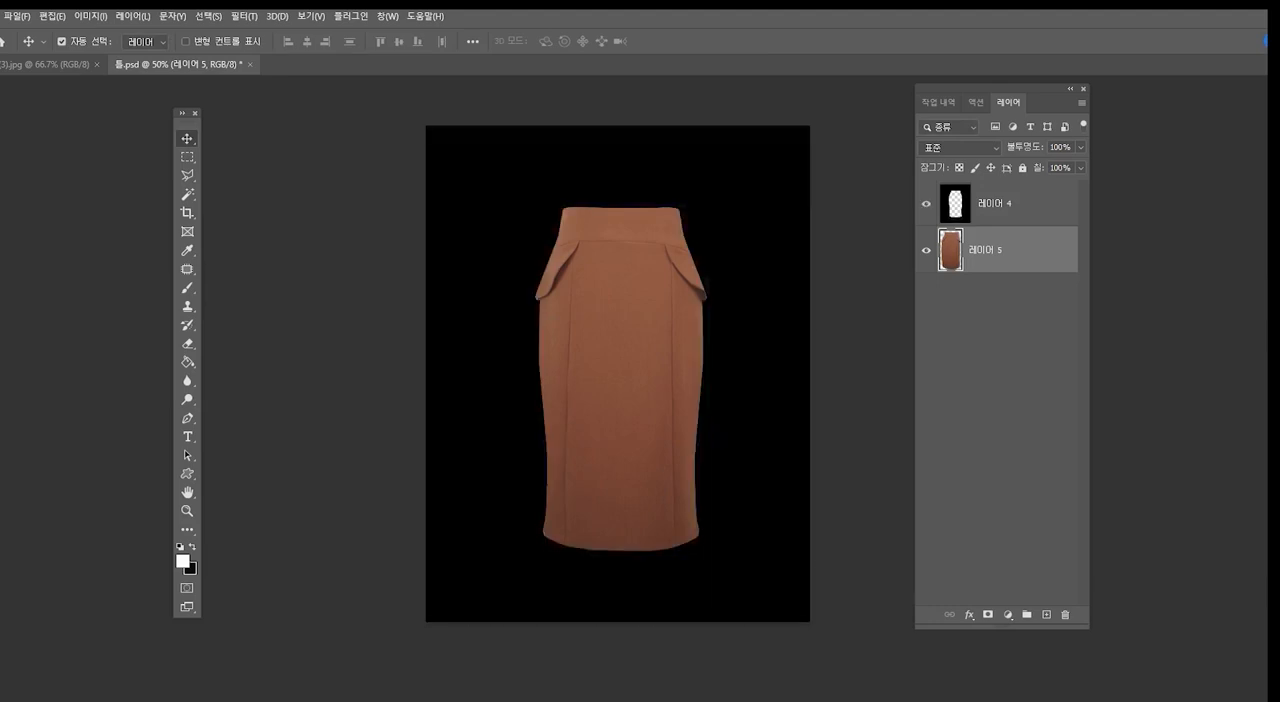
left_click(1008, 204)
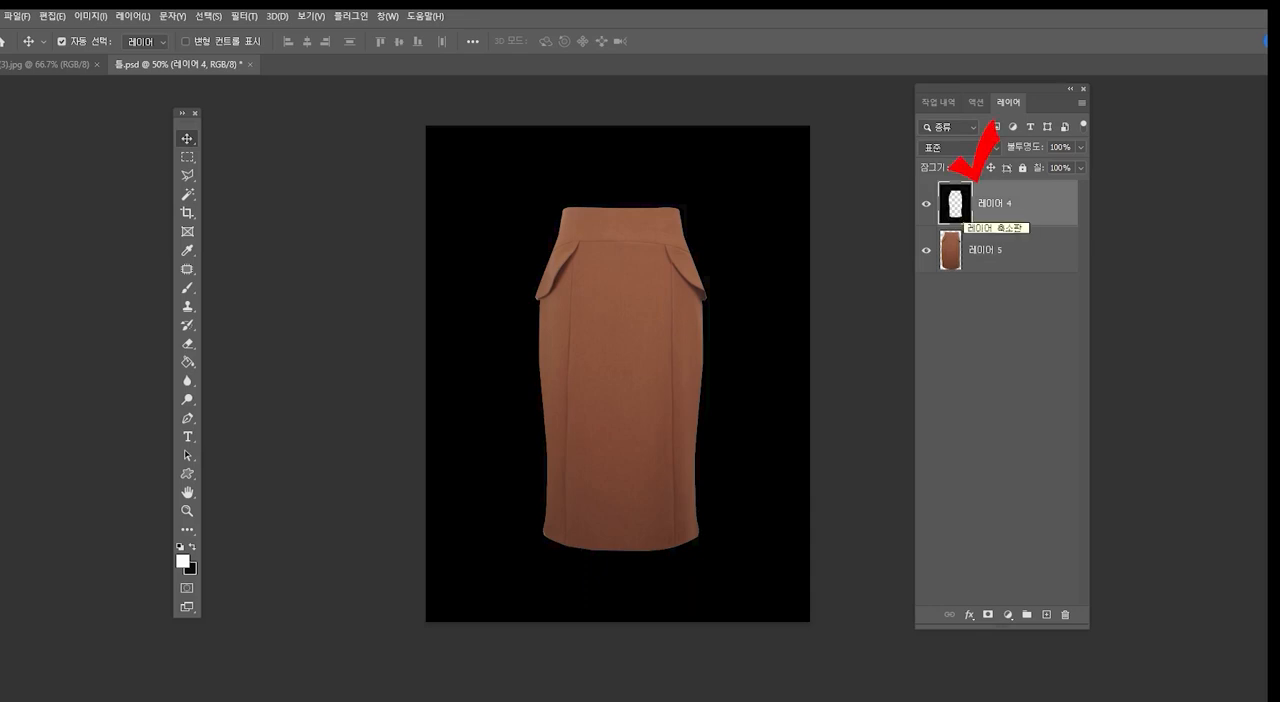
left_click(955, 203, "ctrl")
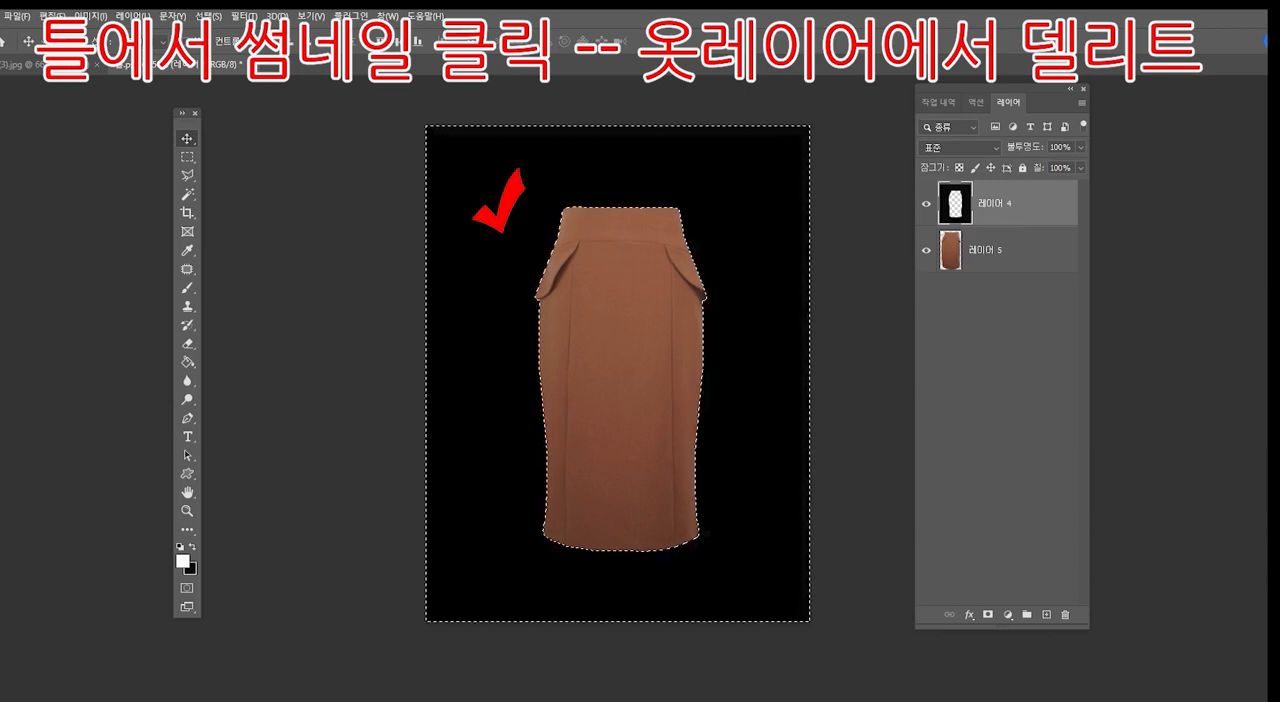
left_click(926, 204)
left_click(1000, 250)
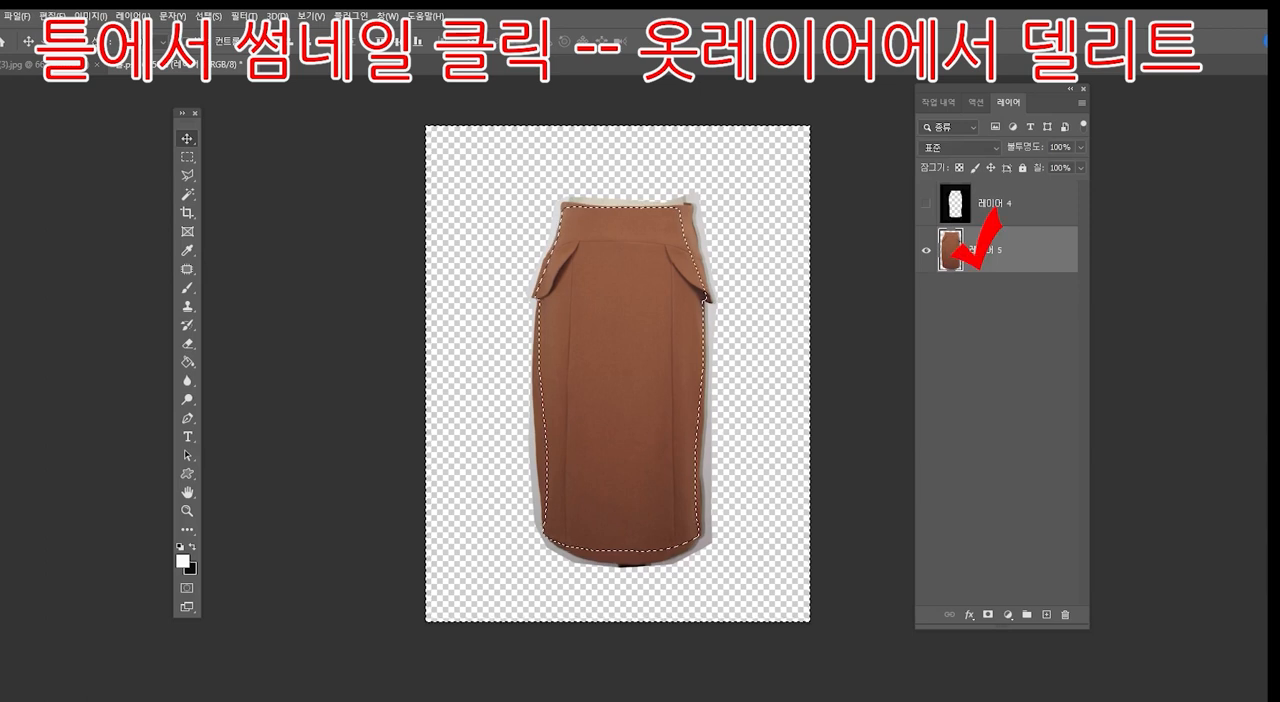
key("Delete")
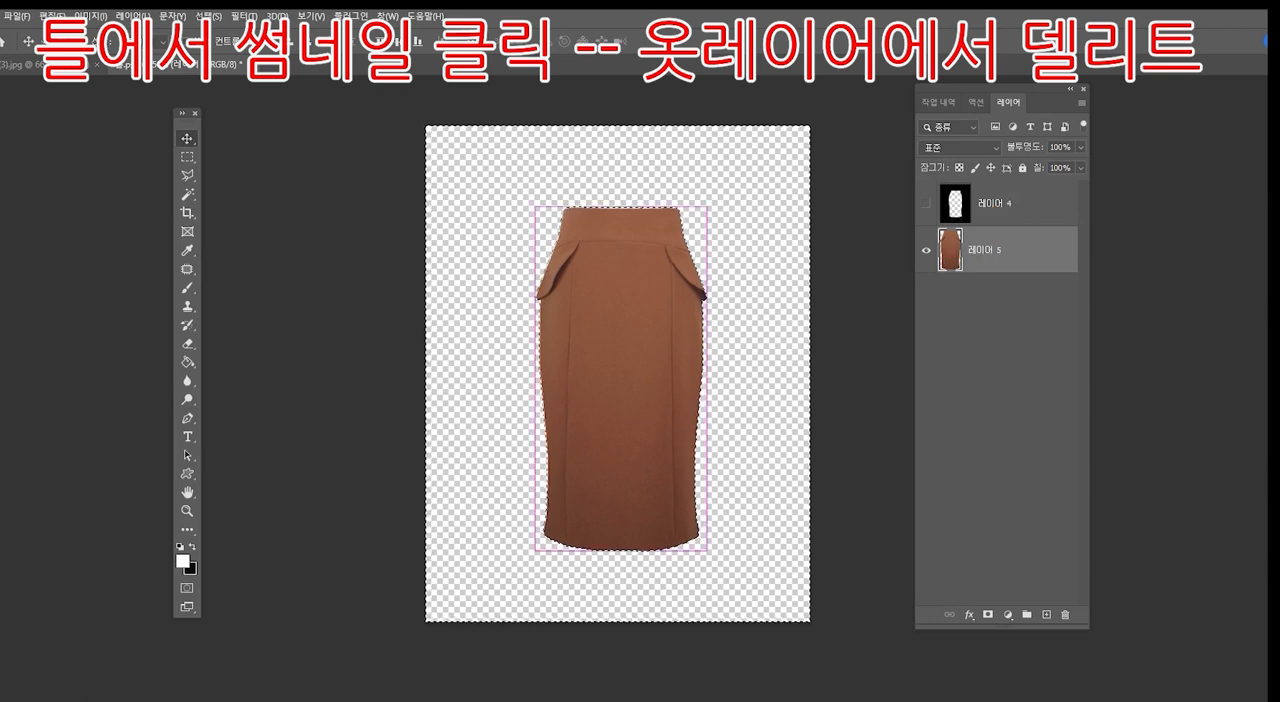
key("ctrl+d")
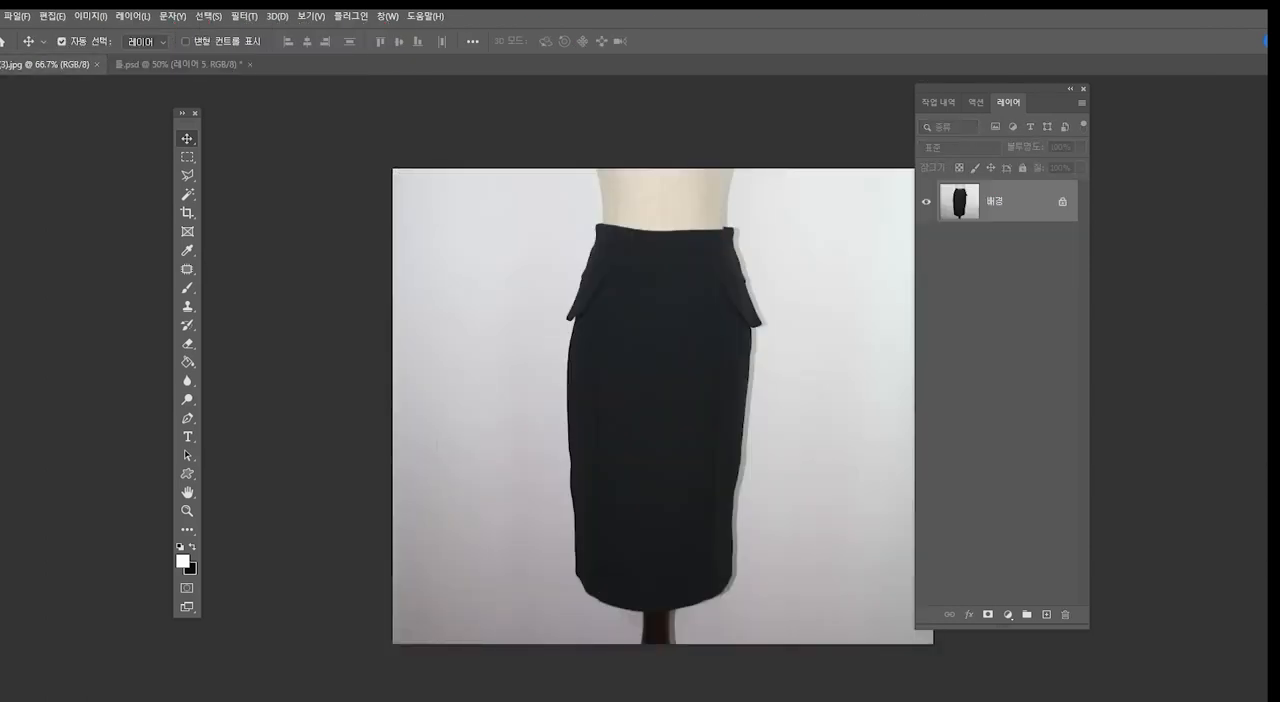
- Copy the black skirt using a loose Polygonal Lasso selection around its outline, and close its photo
key("l")
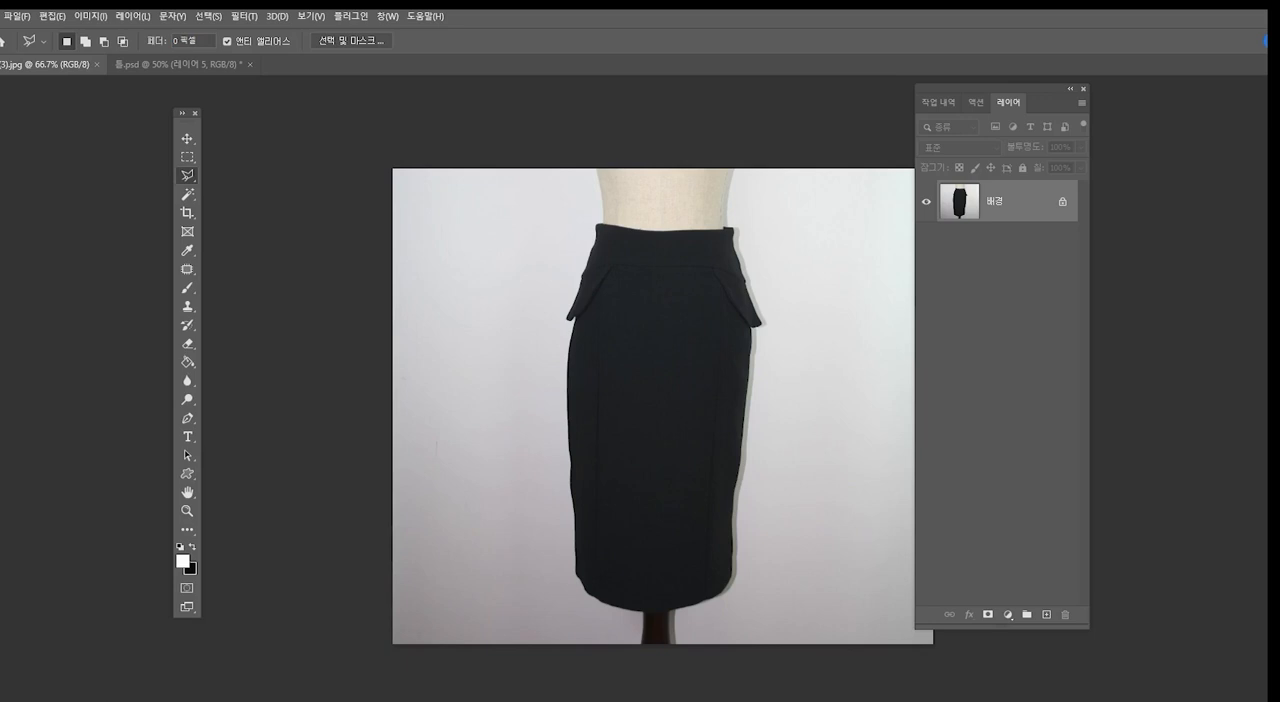
left_click(572, 598)
left_click(646, 616)
left_click(703, 616)
left_click(739, 590)
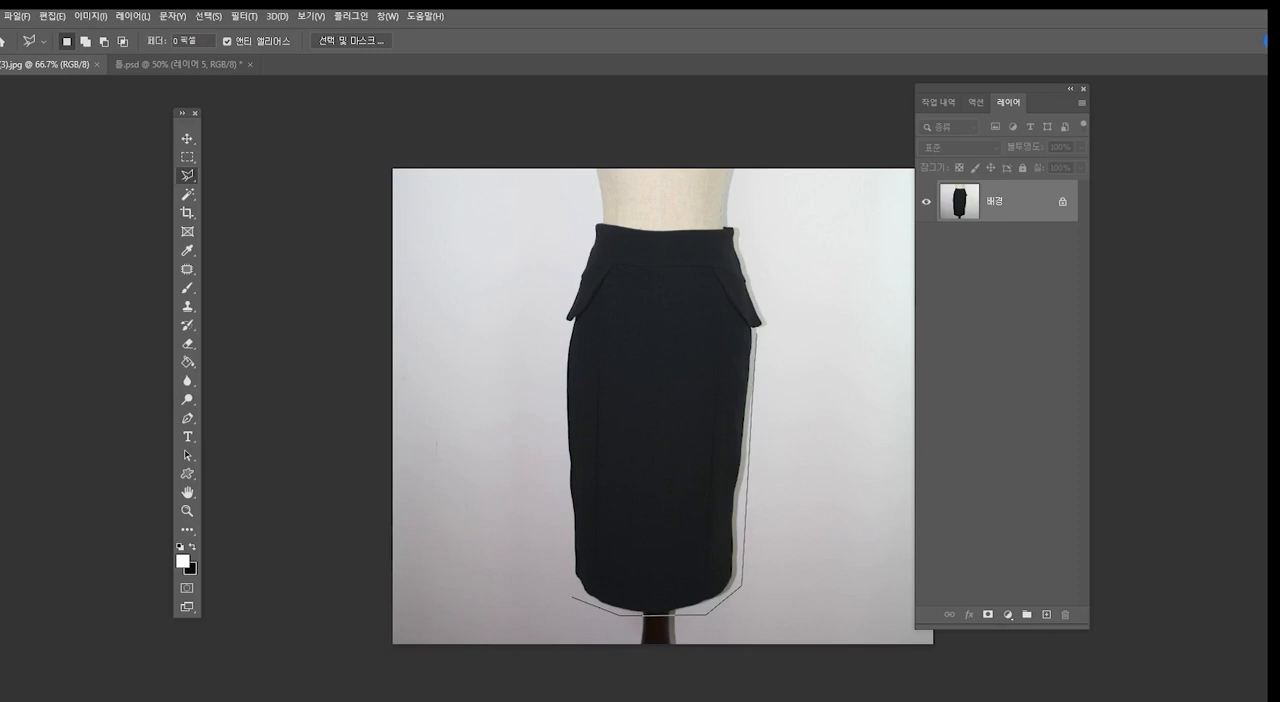
left_click(765, 327)
left_click(738, 217)
left_click(587, 219)
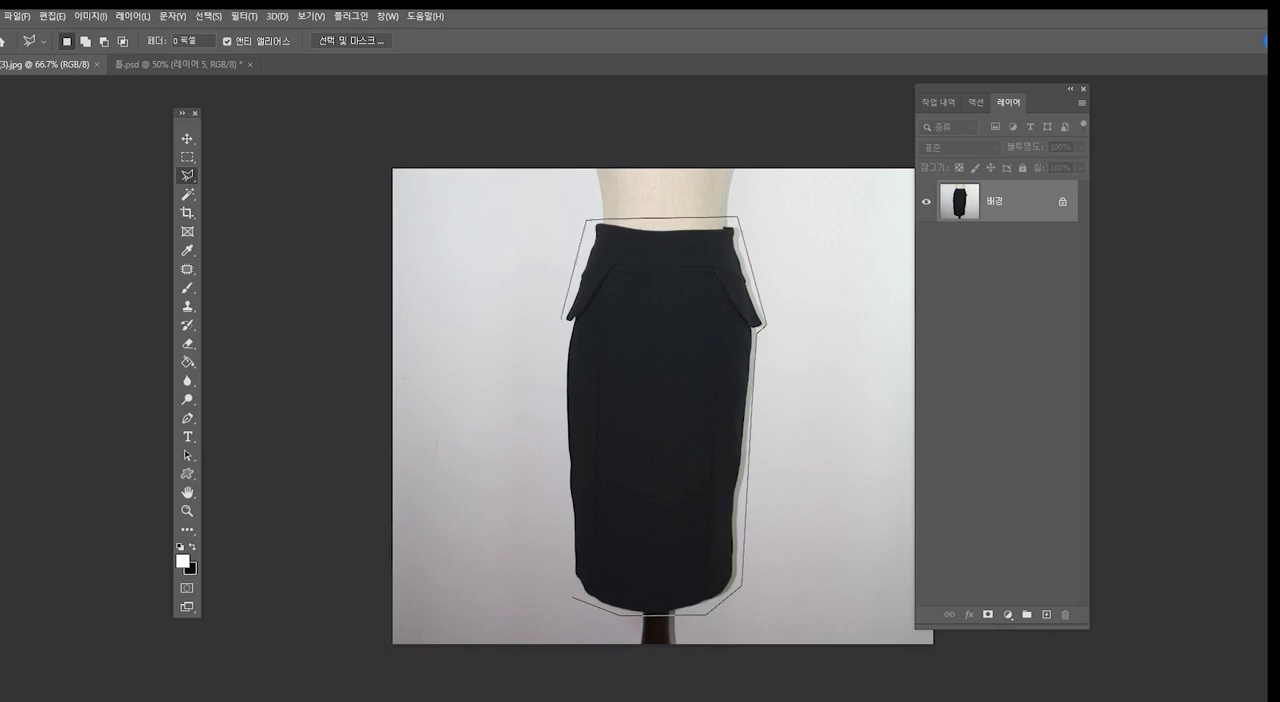
left_click(562, 320)
left_click(562, 568)
left_click(572, 597)
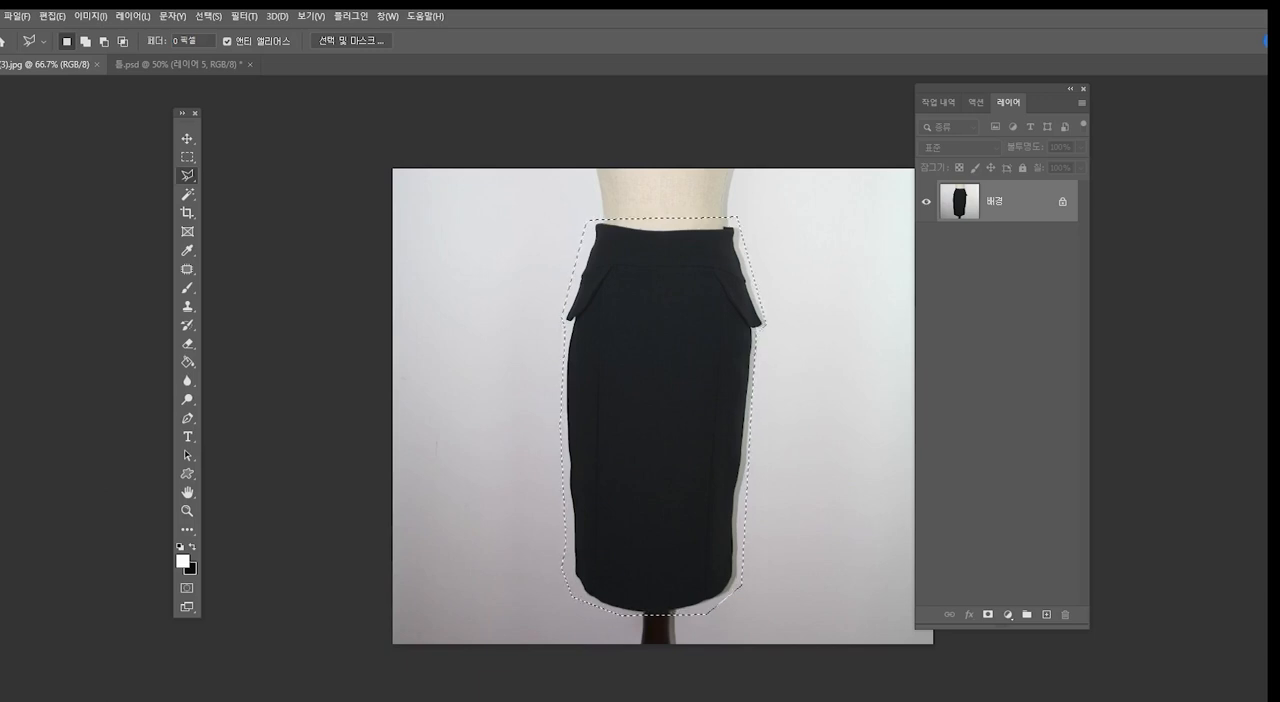
key("ctrl+w")
- Show the template layer (레이어 4) with the brown skirt hidden, and fill the template's black area with white
left_click(926, 204)
left_click(1000, 204)
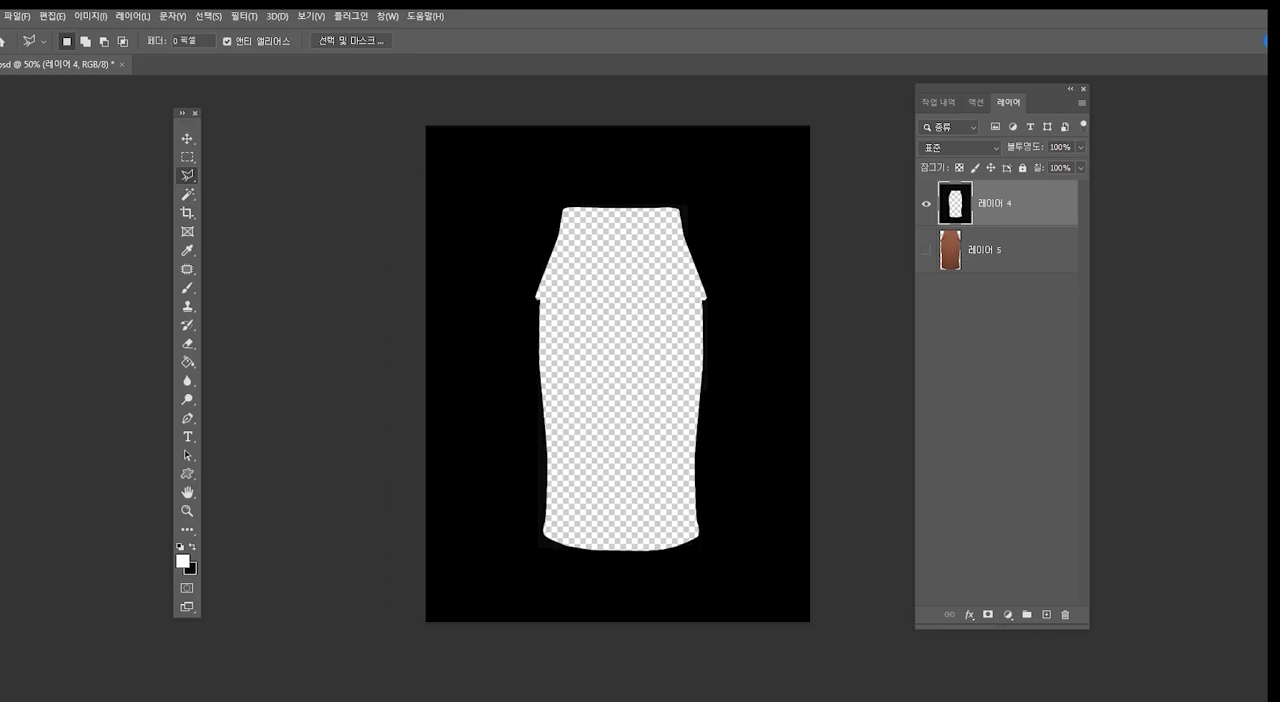
left_click(955, 204, "ctrl")
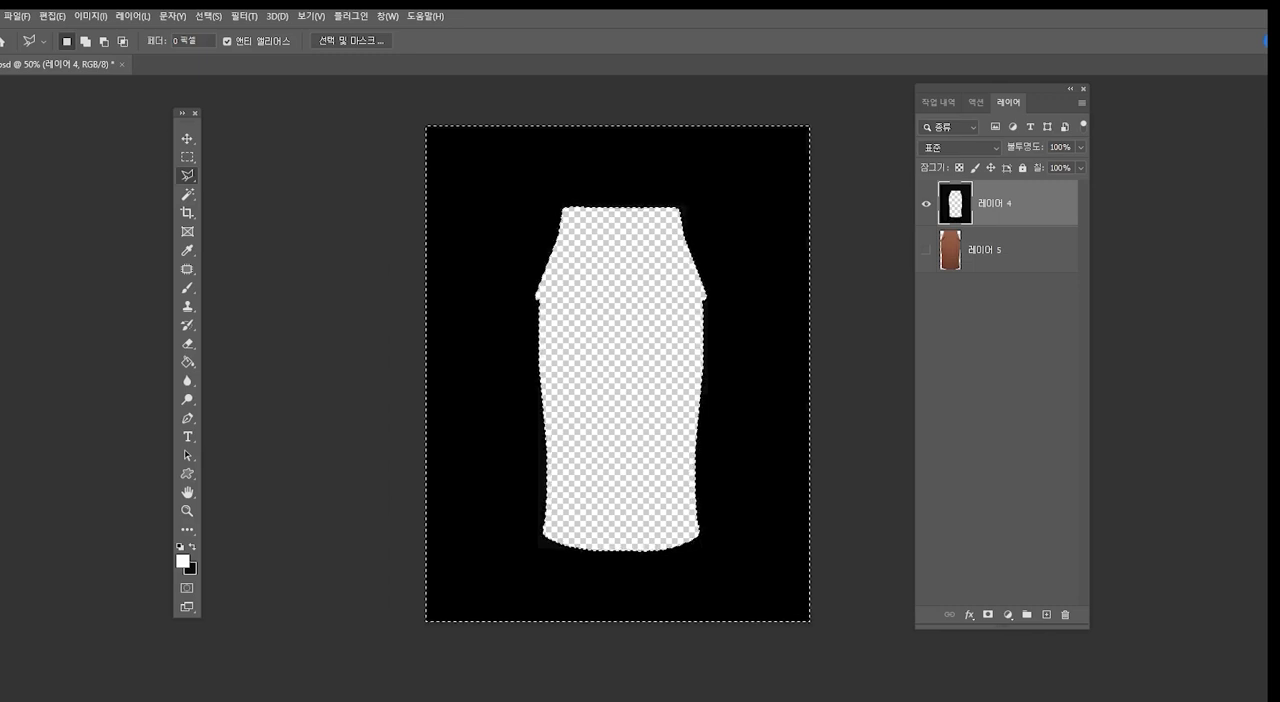
key("alt+Delete")
key("ctrl+d")
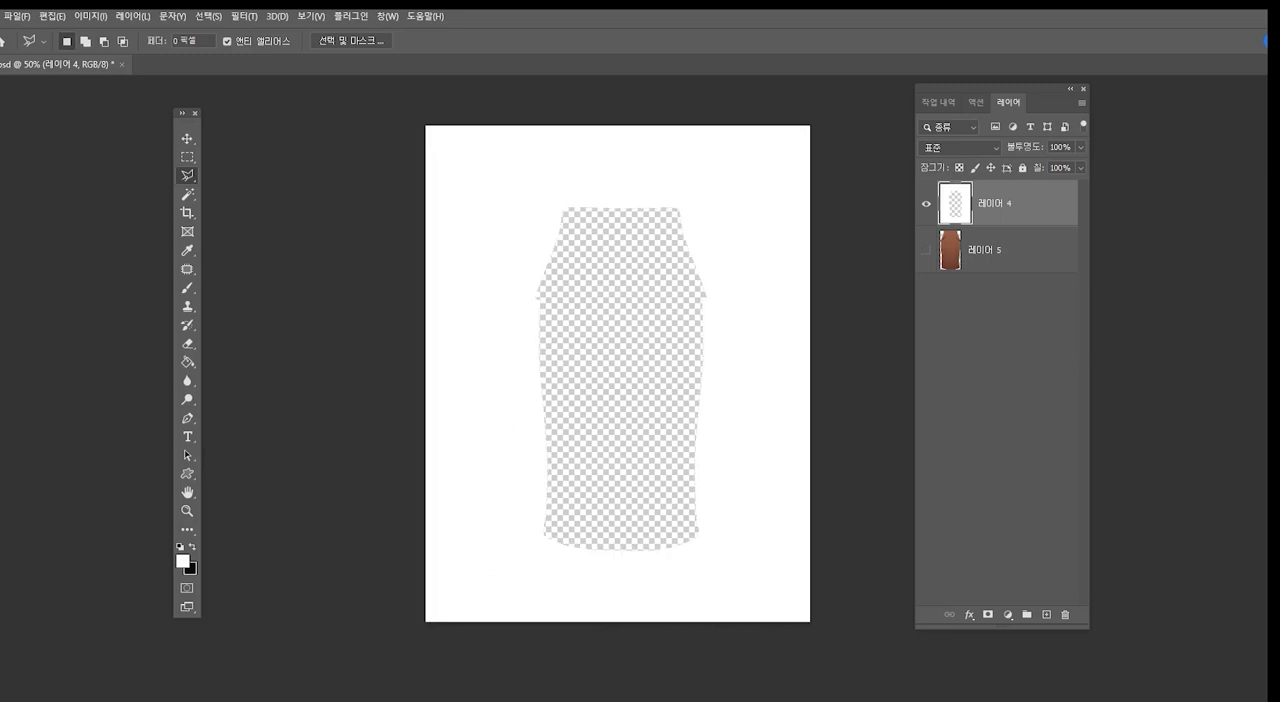
- Paste the black skirt and use Free Transform to scale it to about 118% and rotate it about -2° over the cut-out
key("ctrl+v")
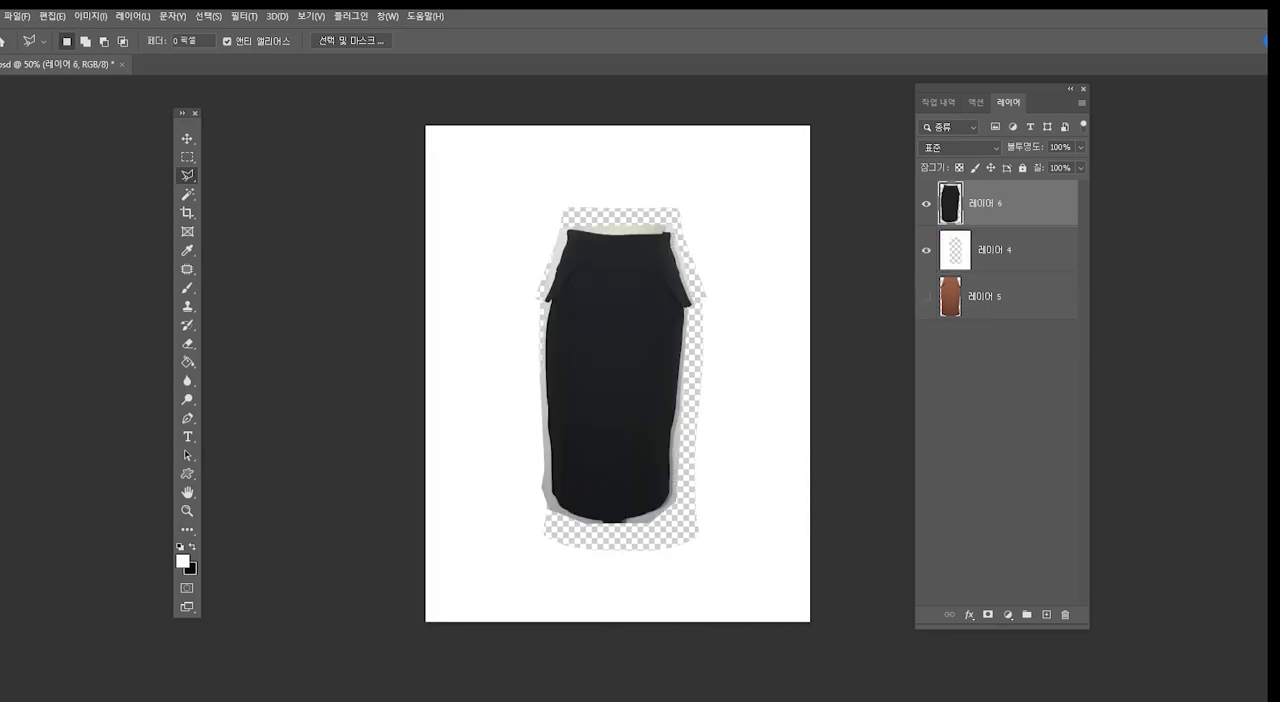
key("ctrl+t")
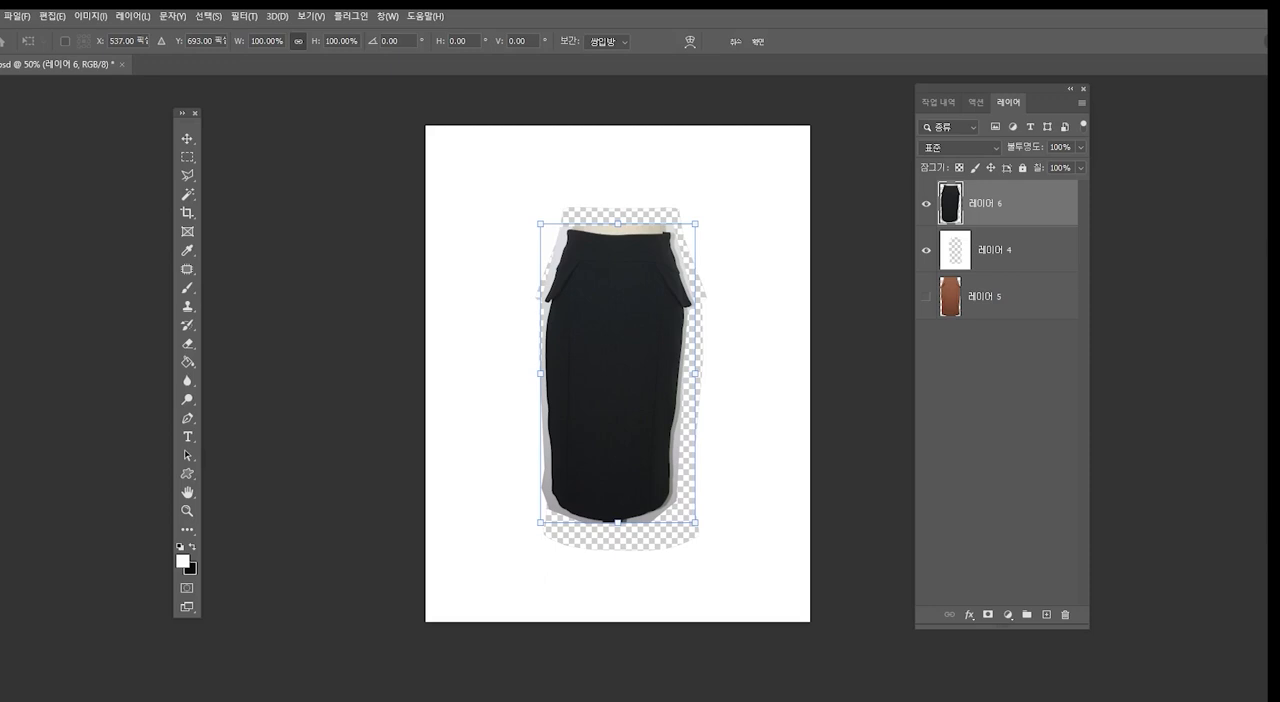
left_click_drag(618, 224, 618, 202)
left_click_drag(618, 522, 618, 552)
left_click_drag(744, 495, 748, 489)
left_click_drag(608, 398, 614, 398)
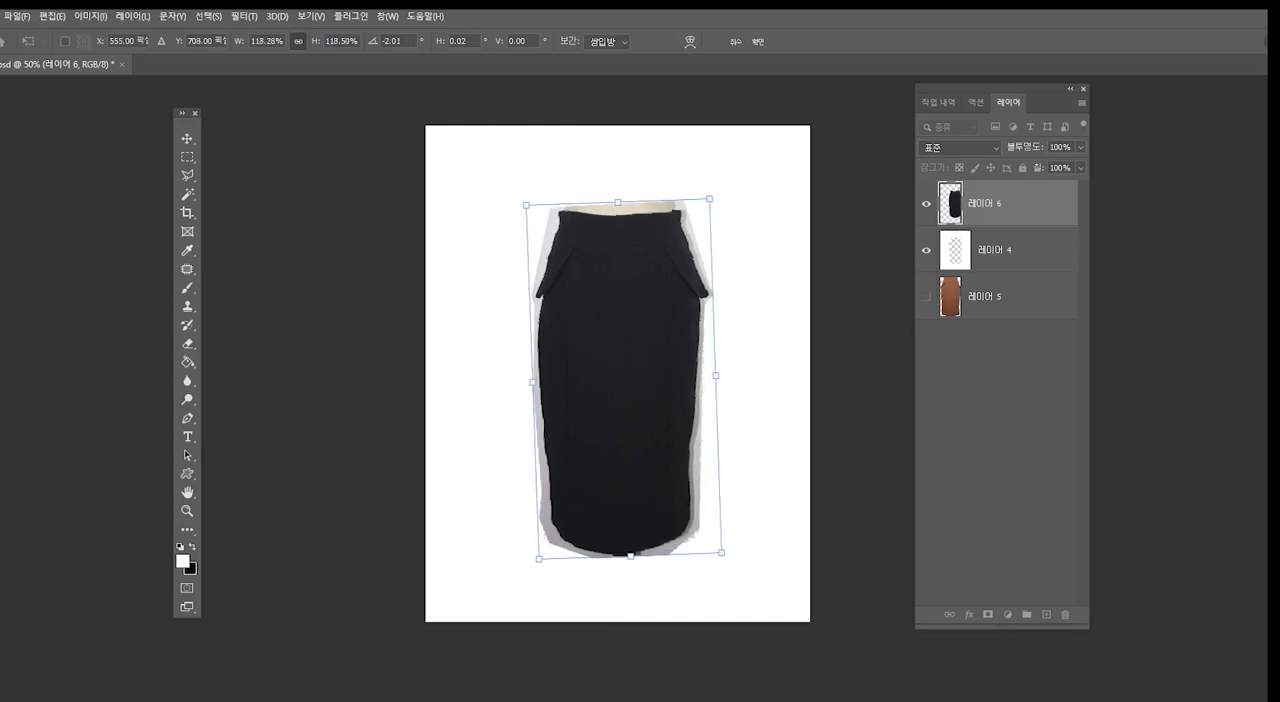
key("Return")
key("l")
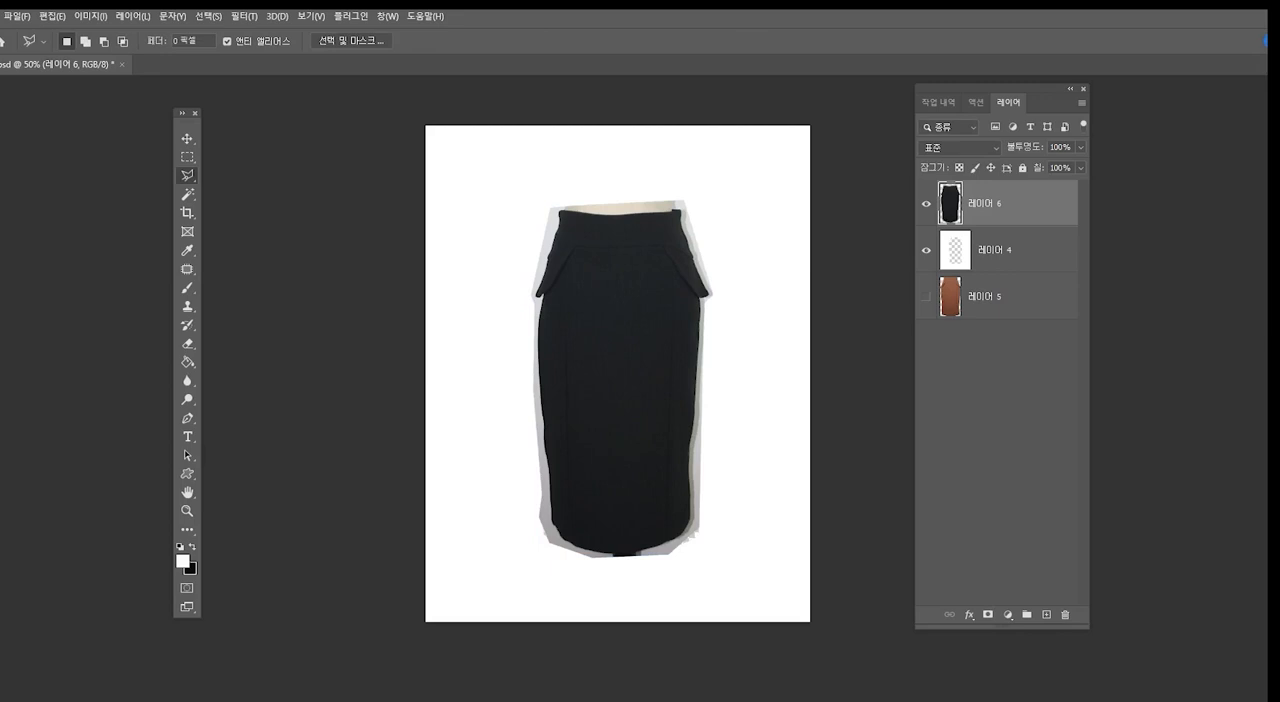
- Place the black skirt layer (레이어 6) beneath the template layer and warp its upper edge to fill the cut-out's waistline
left_click_drag(990, 203, 990, 272)
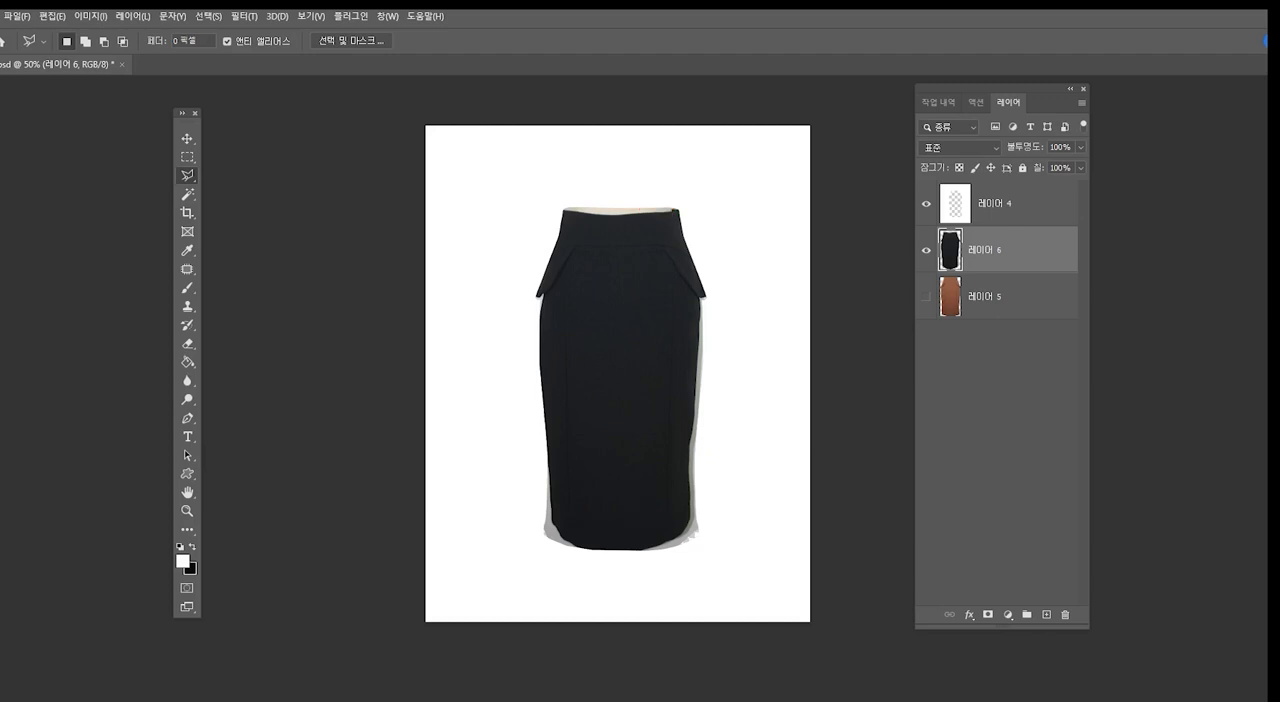
key("ctrl+t")
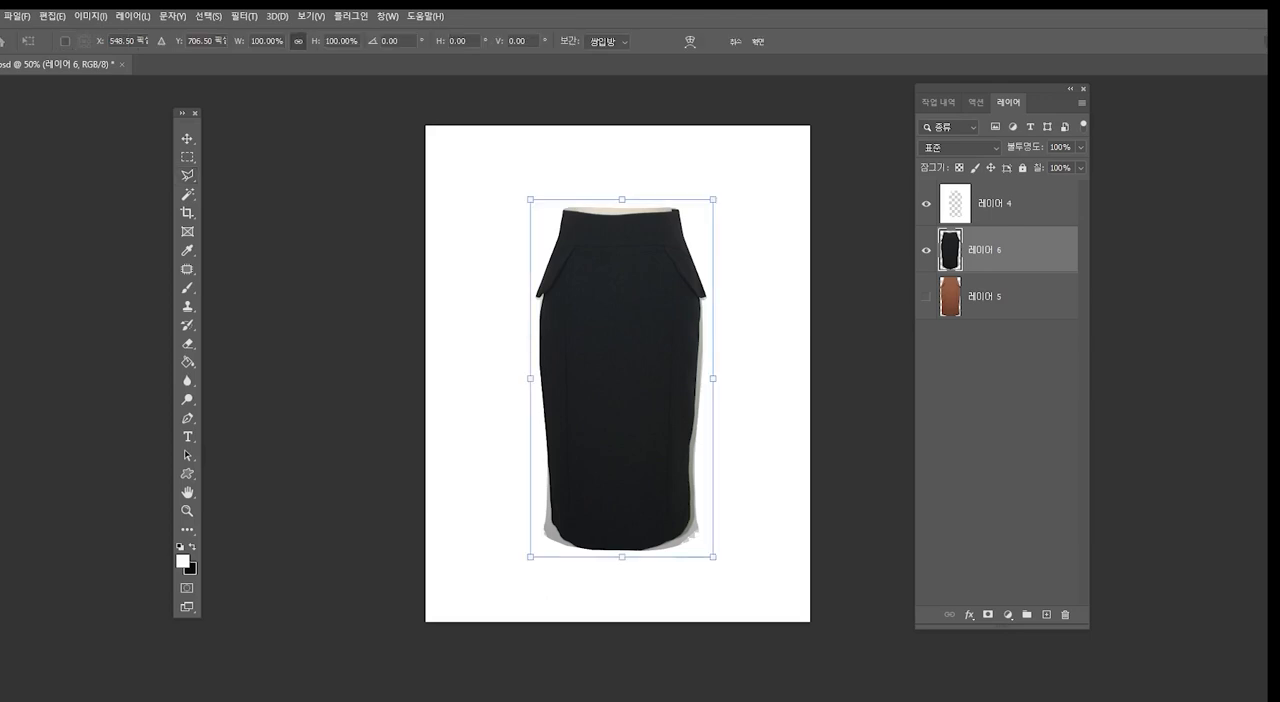
left_click(690, 41)
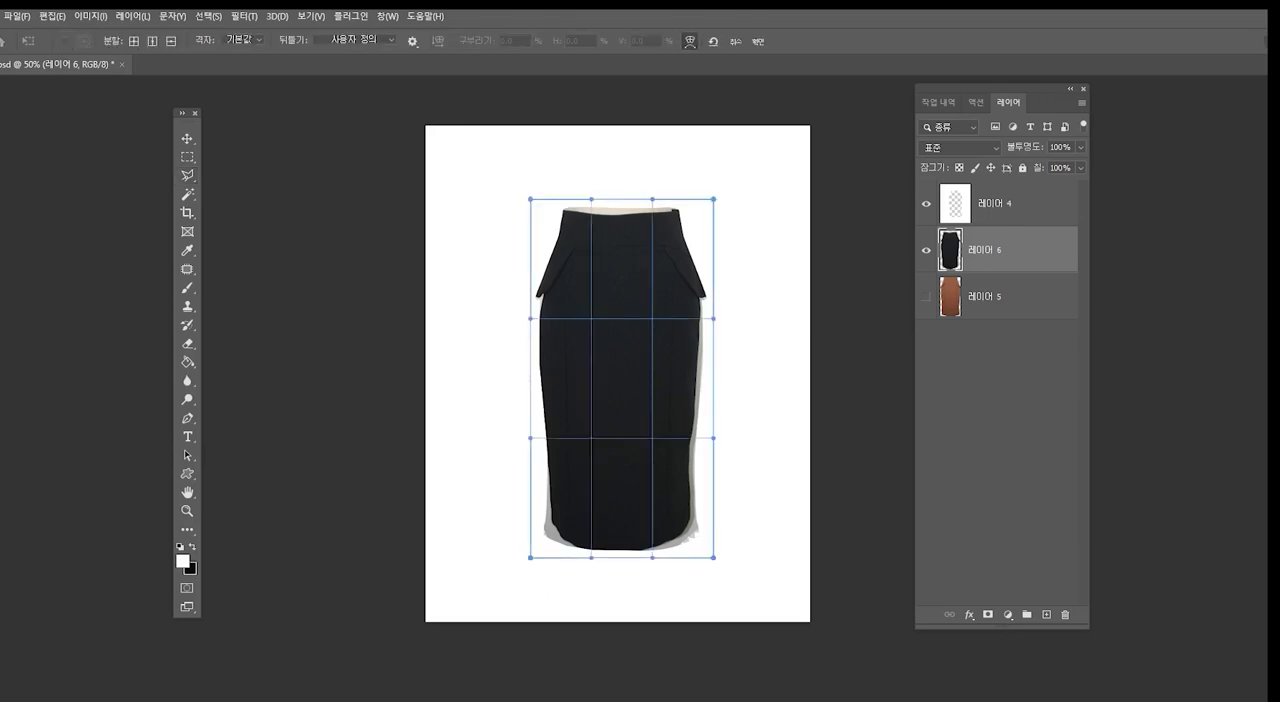
left_click_drag(652, 199, 590, 181)
left_click_drag(530, 319, 530, 325)
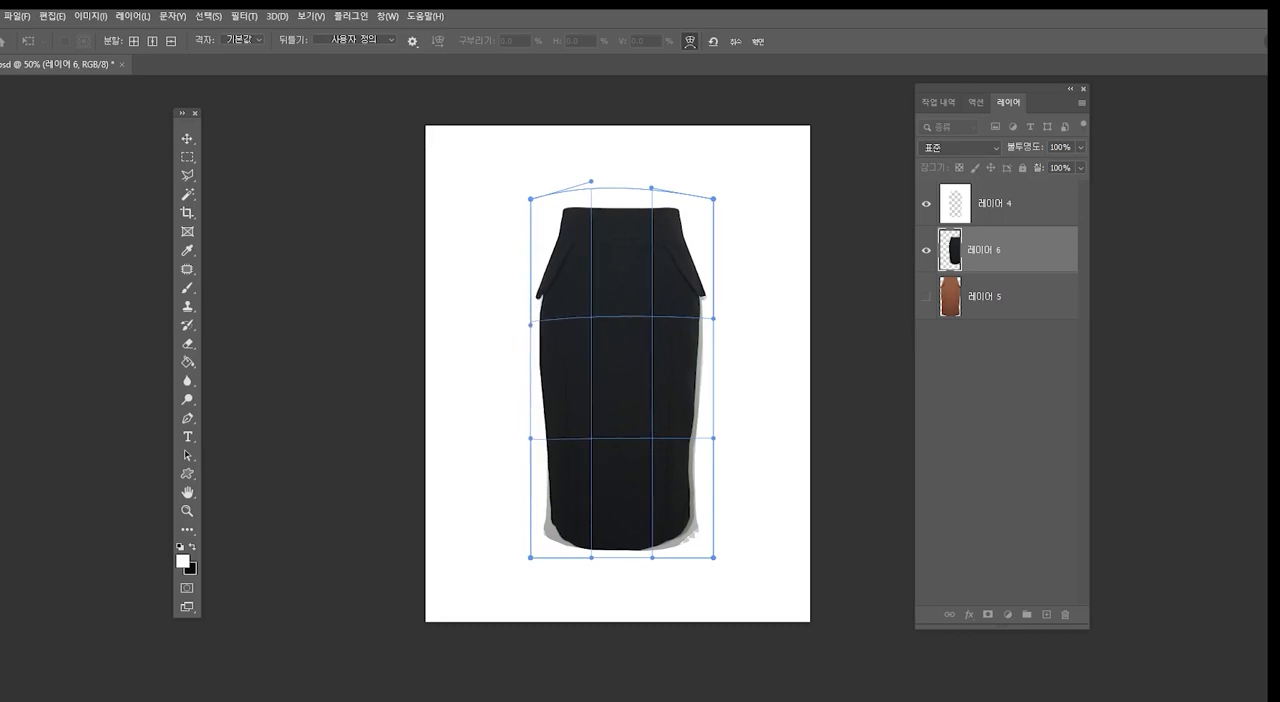
left_click_drag(713, 318, 716, 333)
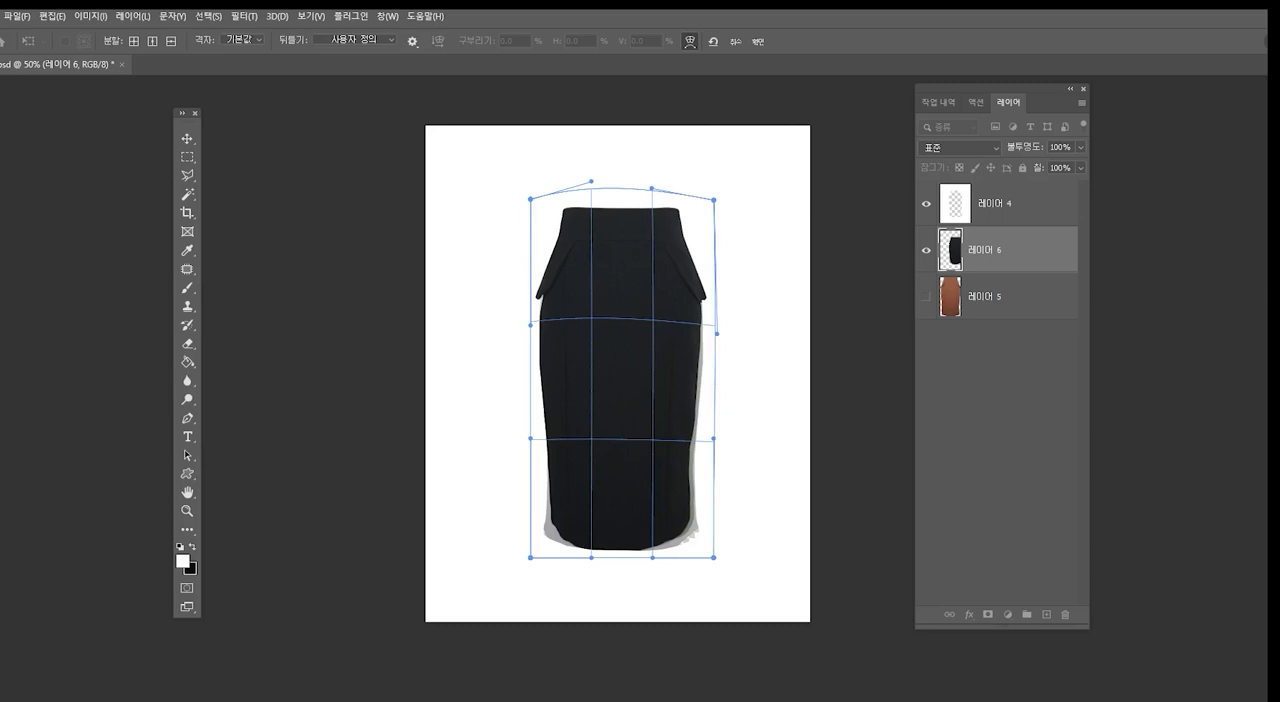
- Warp the black skirt's right side and both lower corners outward to fill the cut-out, and apply the warp
left_click_drag(687, 502, 695, 504)
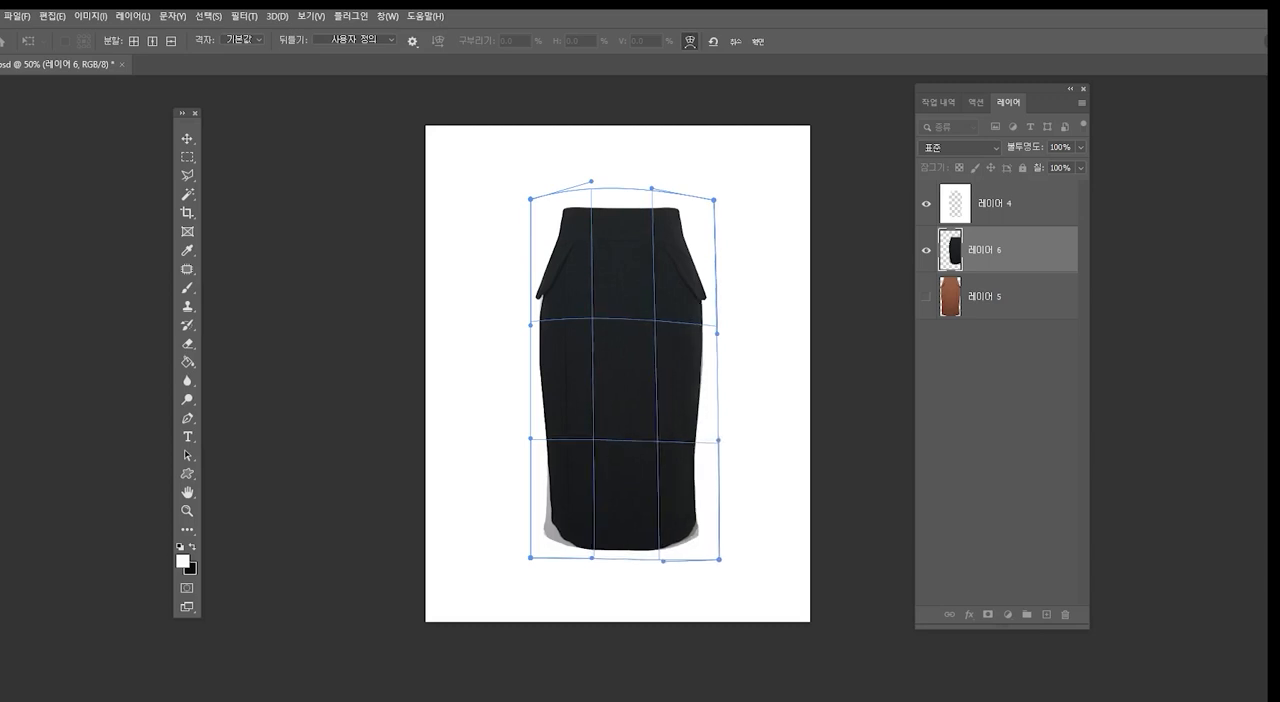
left_click_drag(695, 452, 698, 452)
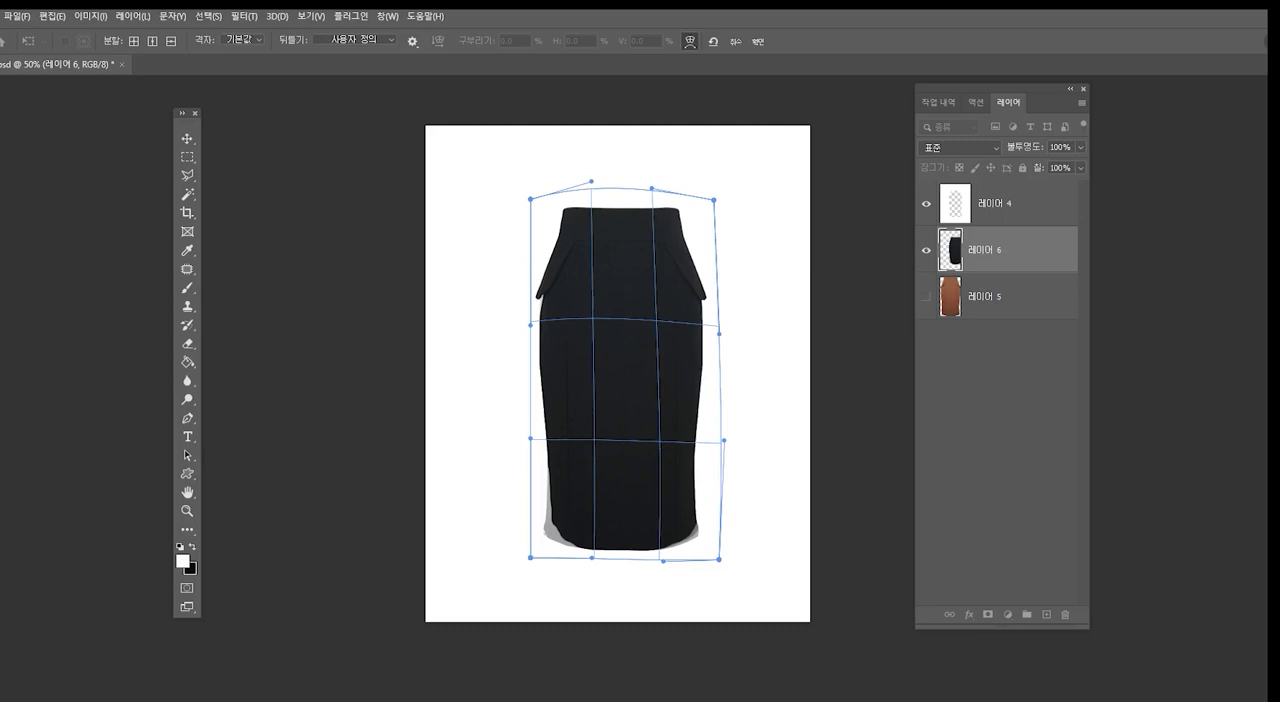
left_click_drag(557, 524, 546, 532)
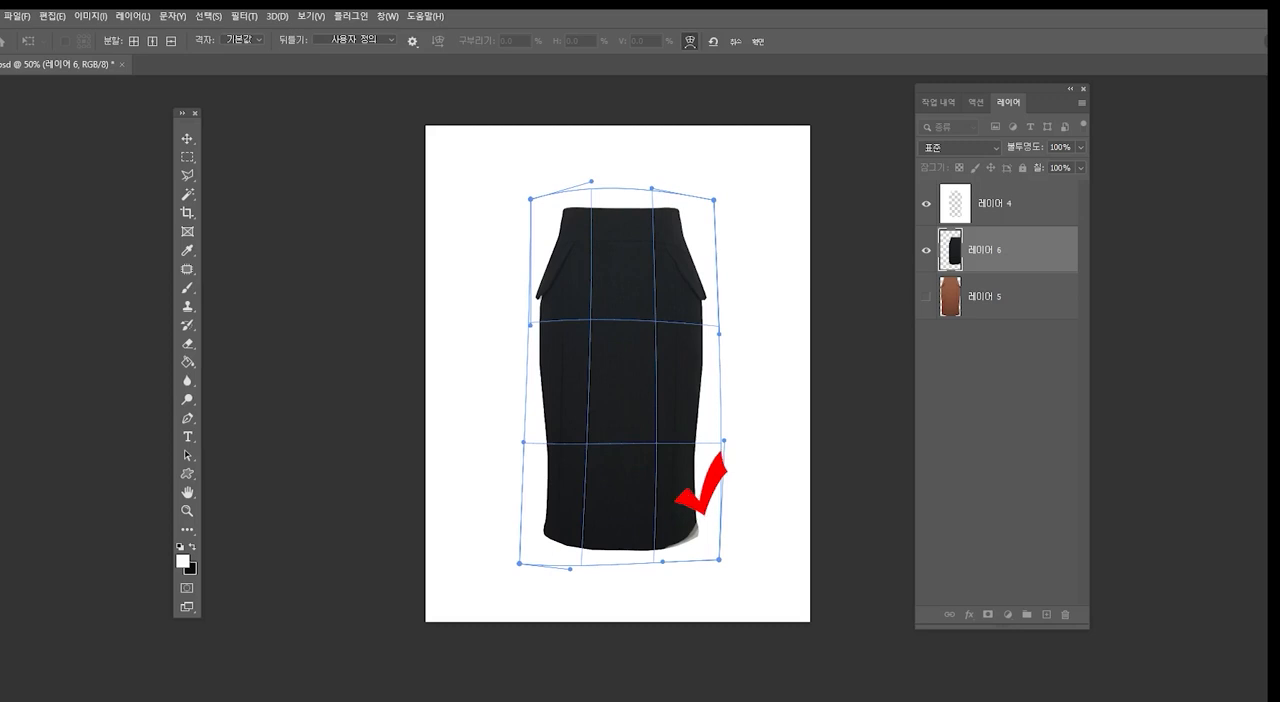
left_click_drag(688, 541, 700, 546)
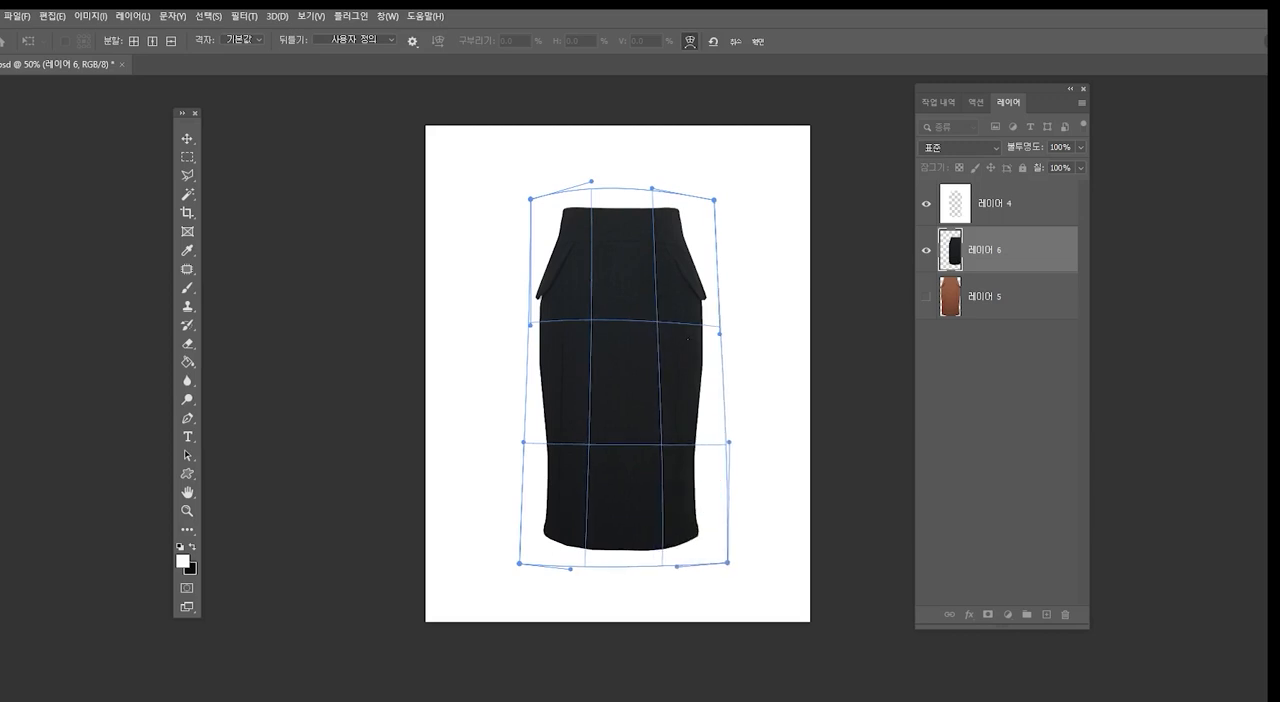
key("Return")
key("l")
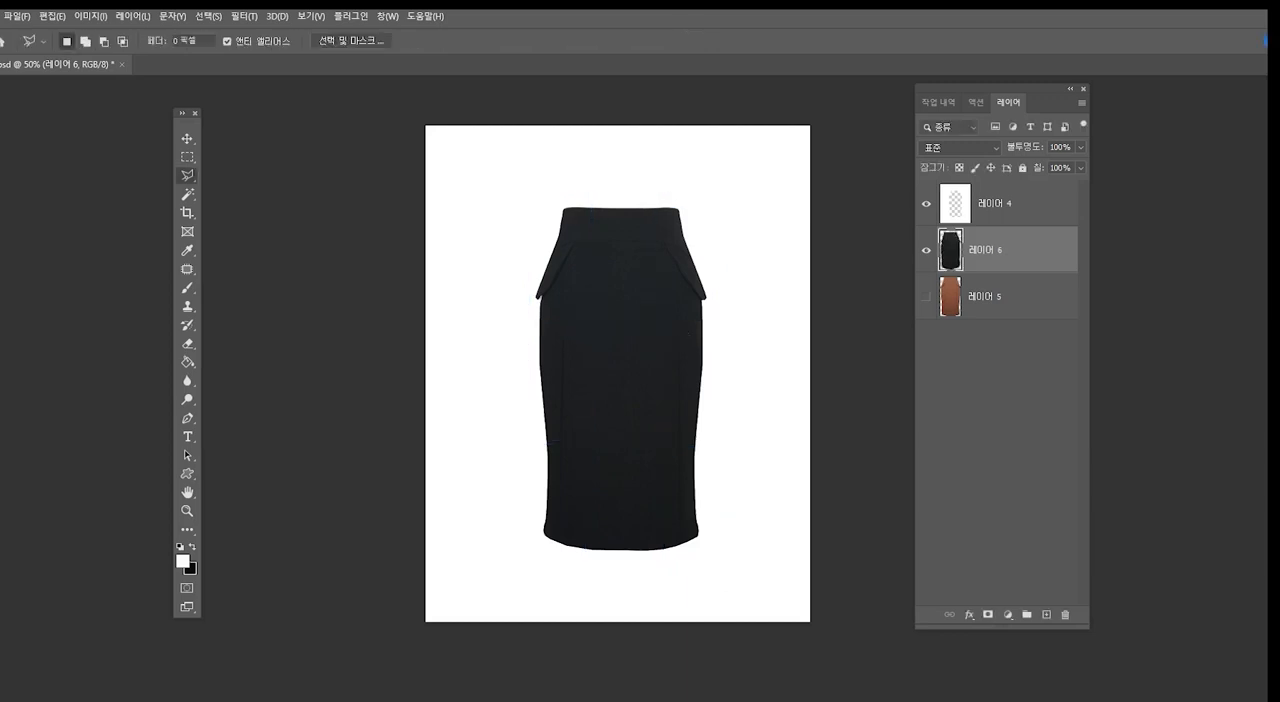
- Load the white template layer as a selection, hide it, and delete the black skirt's excess outside the cut-out on 레이어 6
left_click(926, 203)
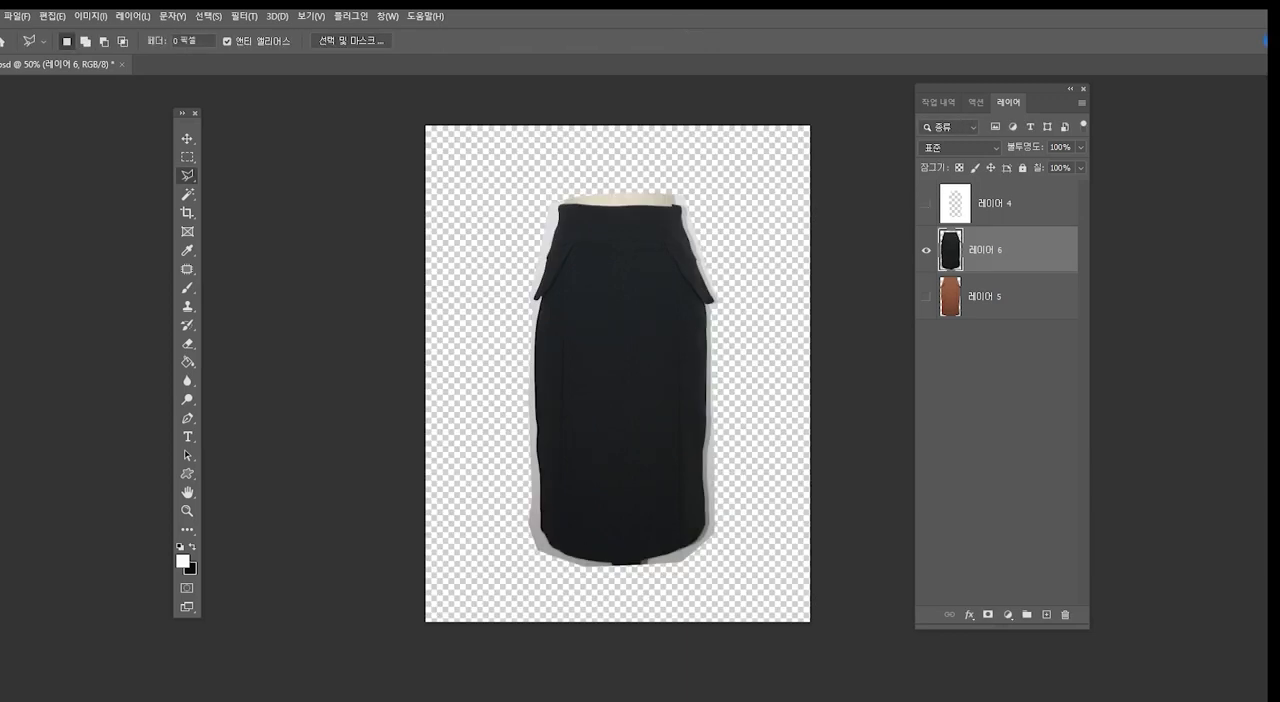
left_click(926, 203)
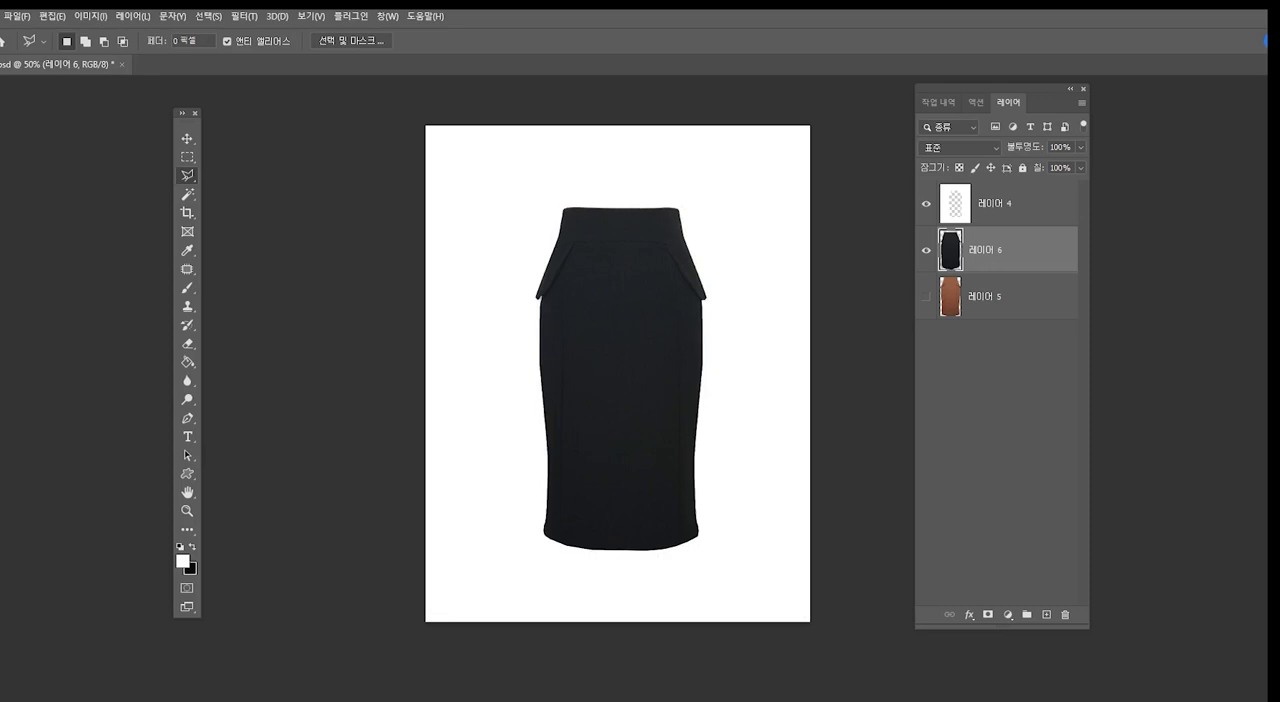
left_click(1003, 204)
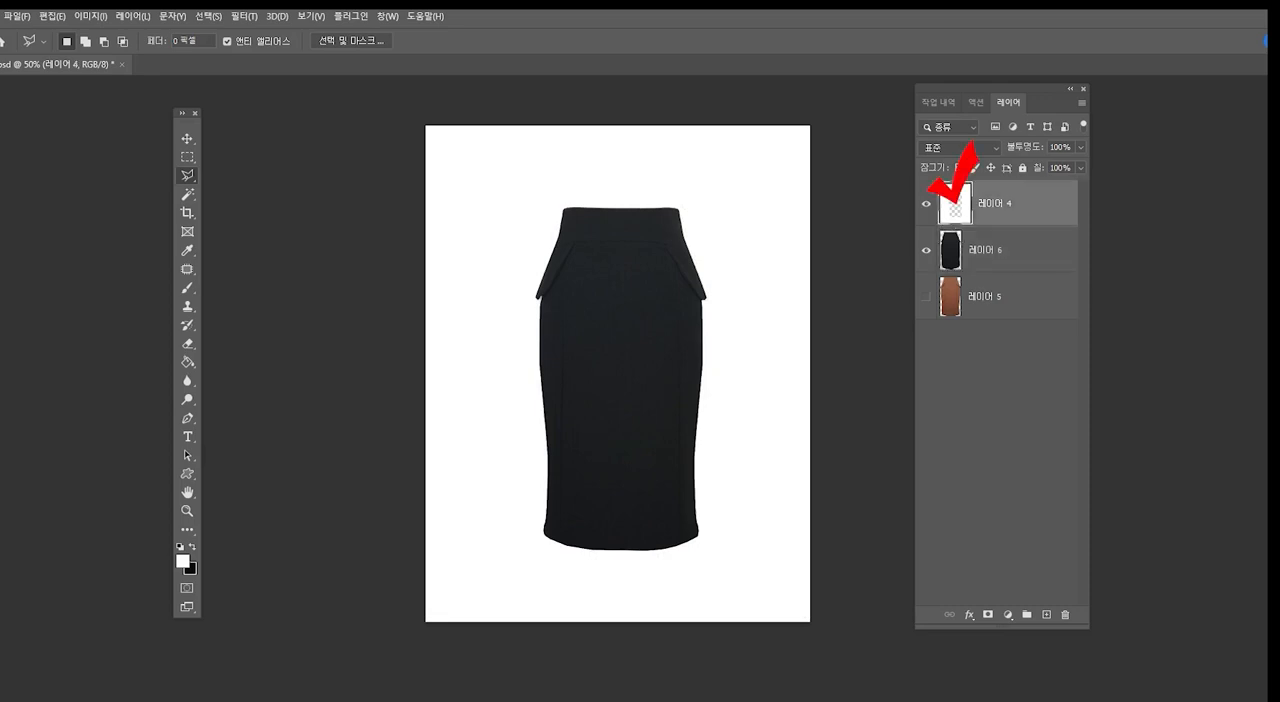
left_click(955, 204, "ctrl")
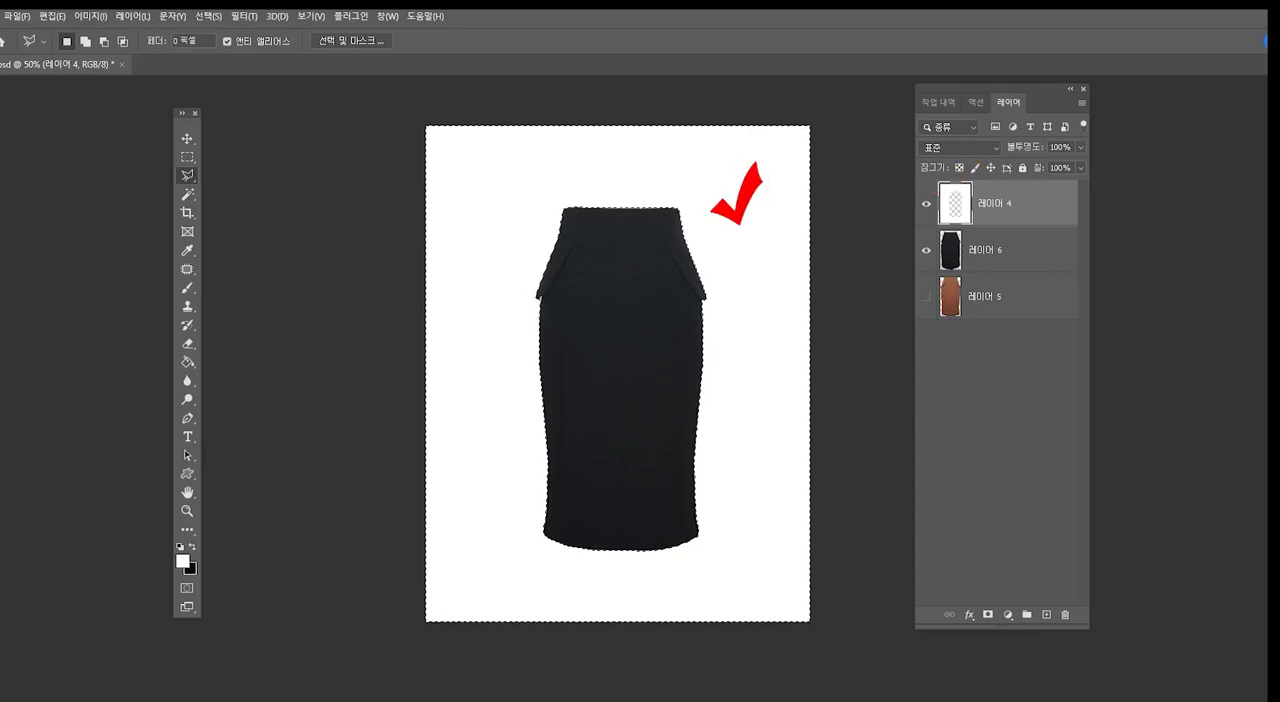
left_click(926, 204)
left_click(1000, 250)
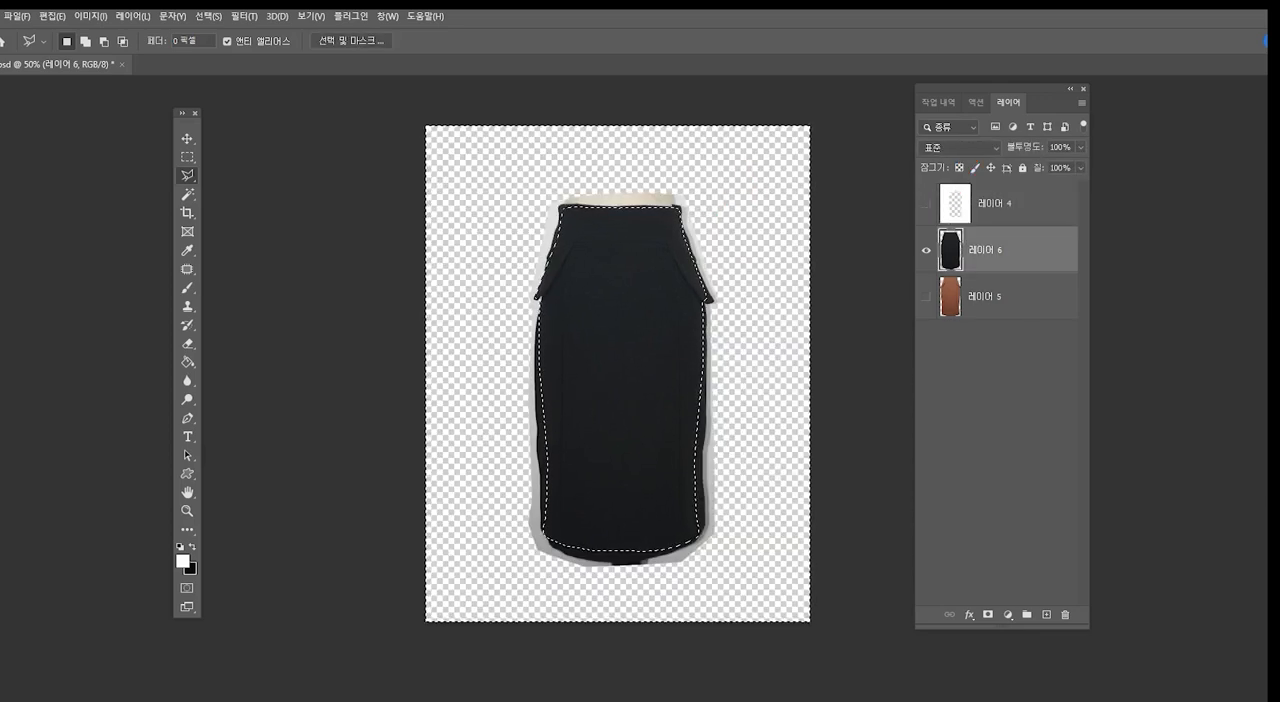
key("Delete")
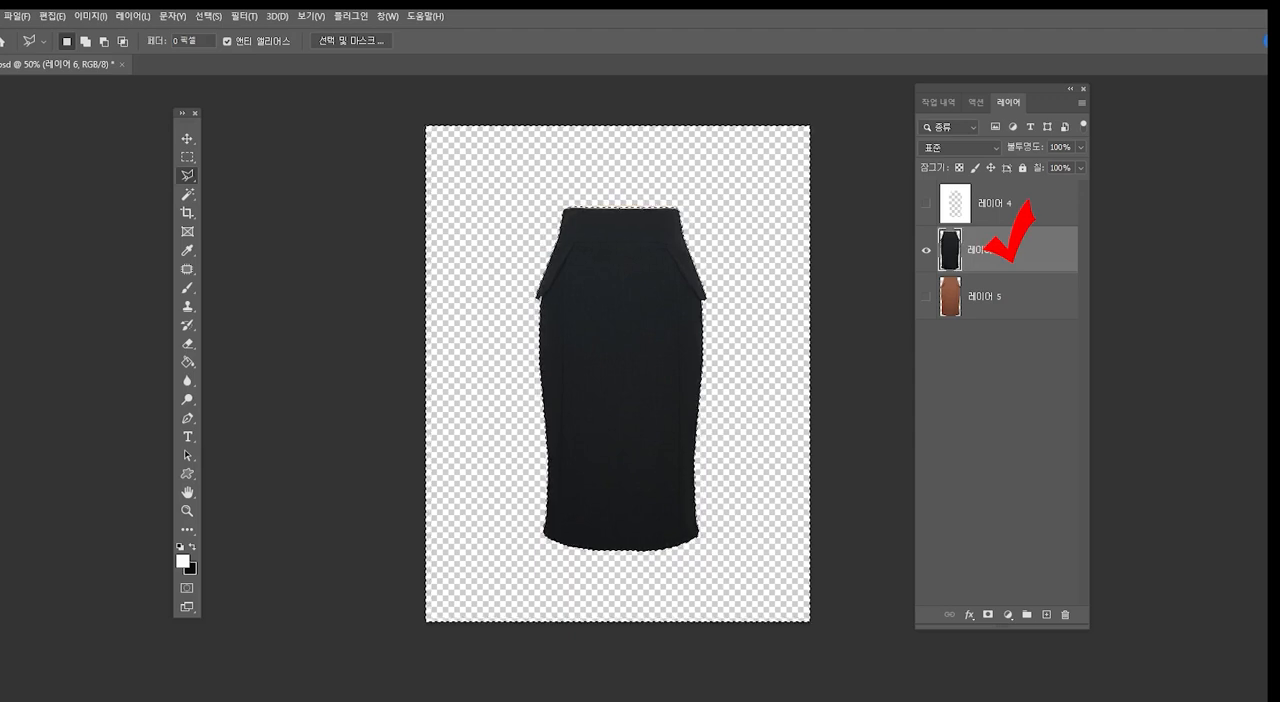
key("ctrl+d")
- Open the blue skirt photo 01 (2) from the 스커트보정 folder
left_click(17, 16)
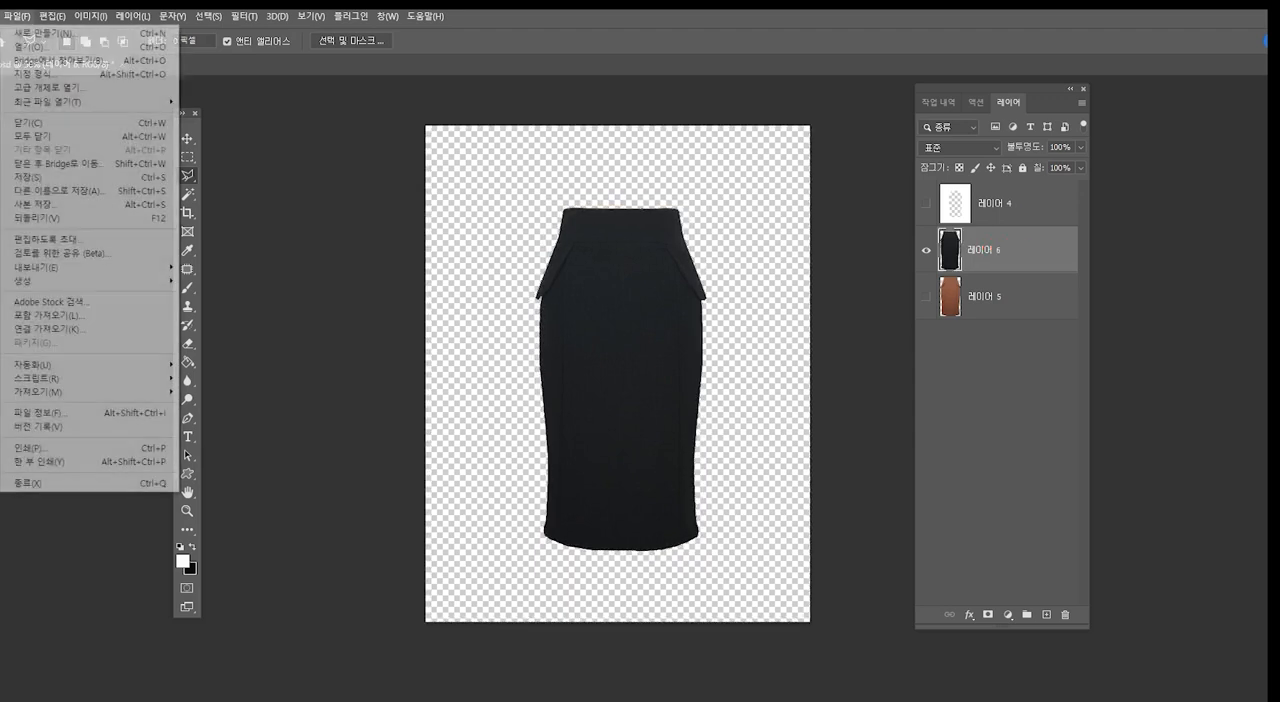
left_click(40, 46)
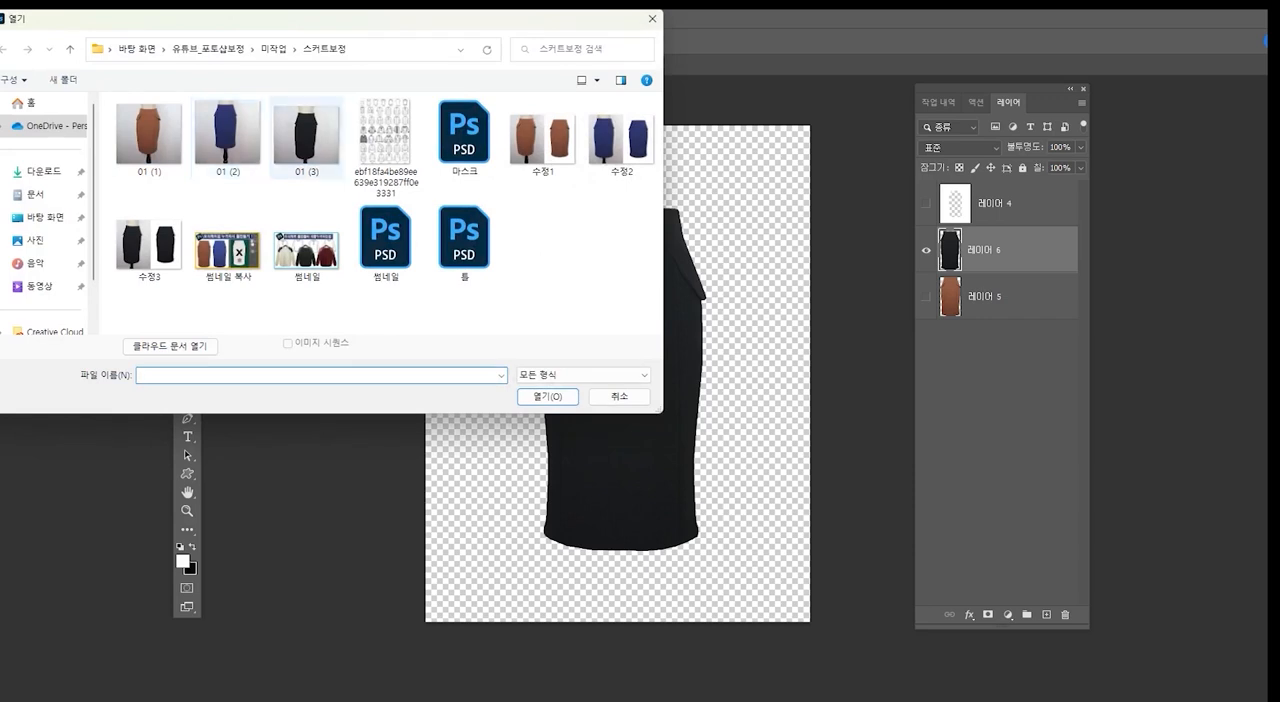
double_click(228, 135)
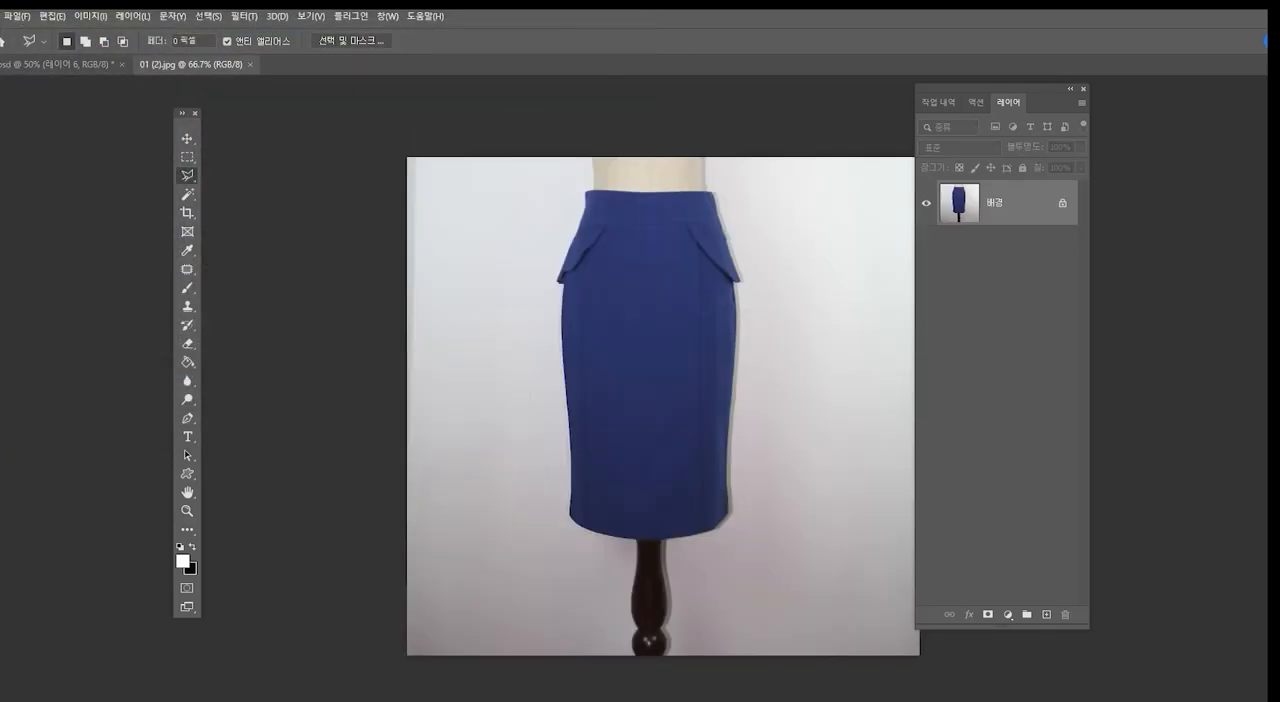
- Outline the blue skirt loosely with the Polygonal Lasso, leaving a small margin around its edges, and copy the selection
left_click(566, 533)
left_click(621, 549)
left_click(722, 543)
left_click(736, 519)
left_click(737, 425)
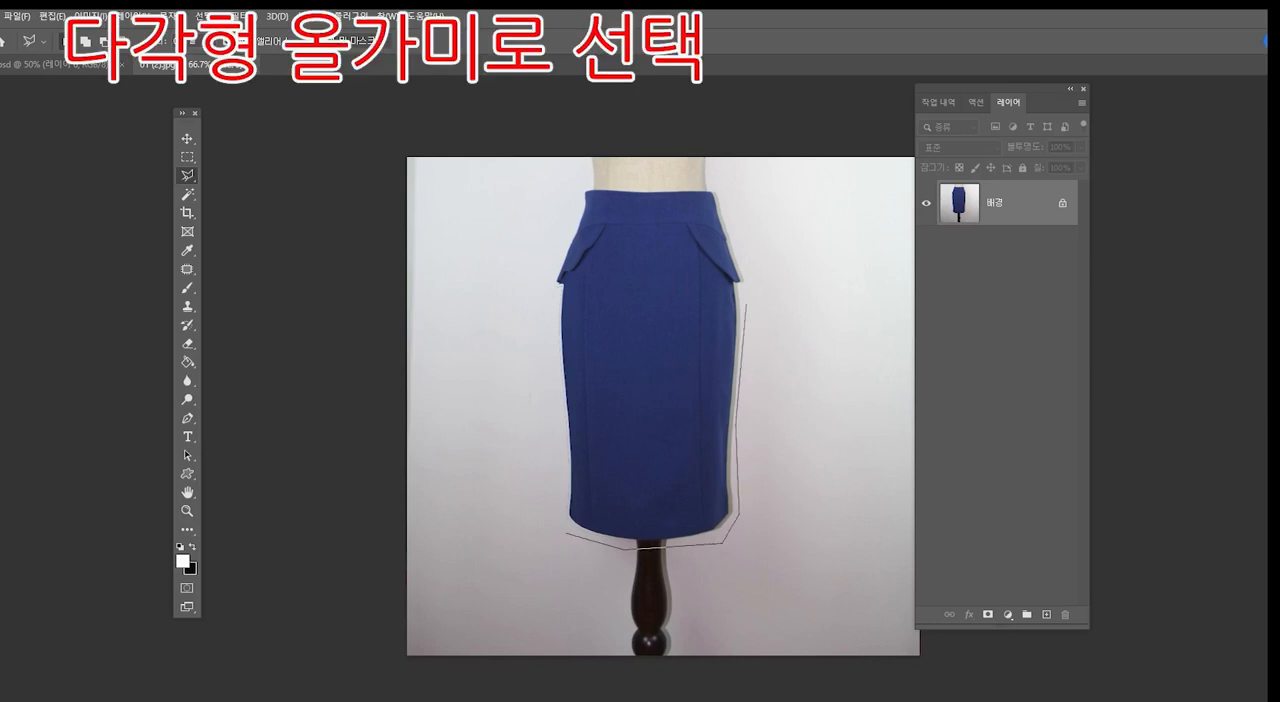
left_click(744, 286)
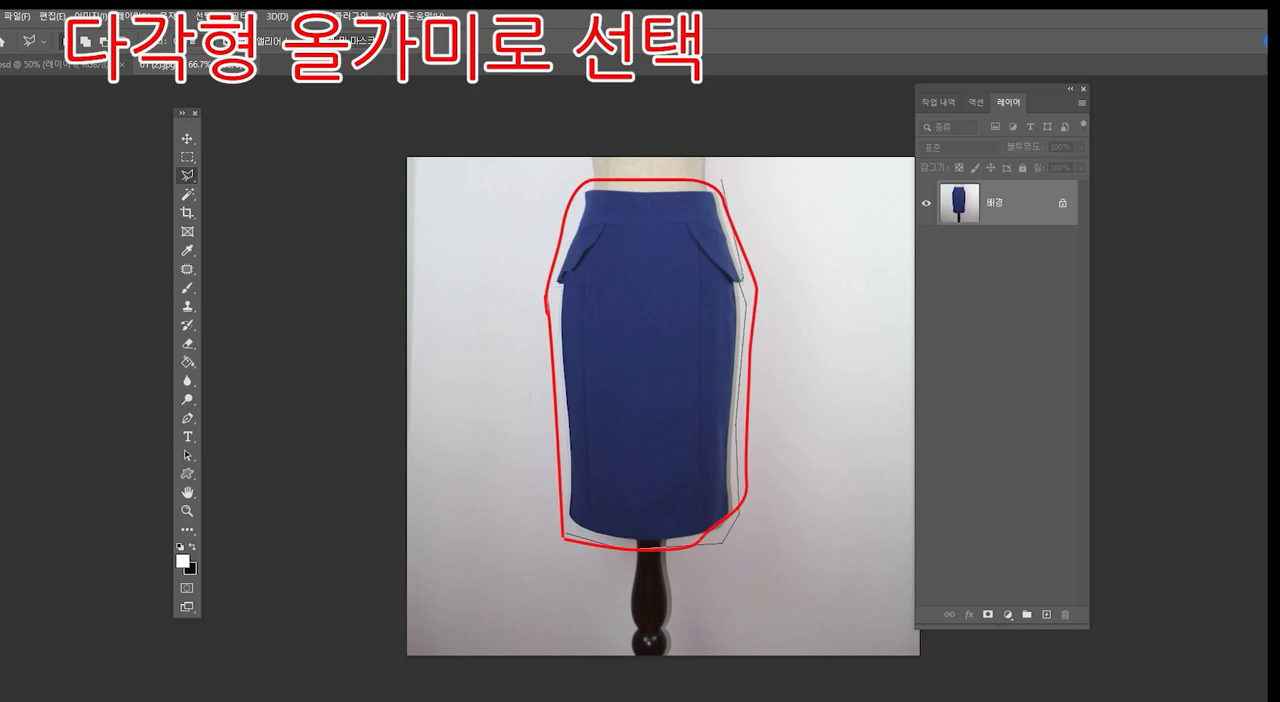
left_click(716, 188)
left_click(584, 187)
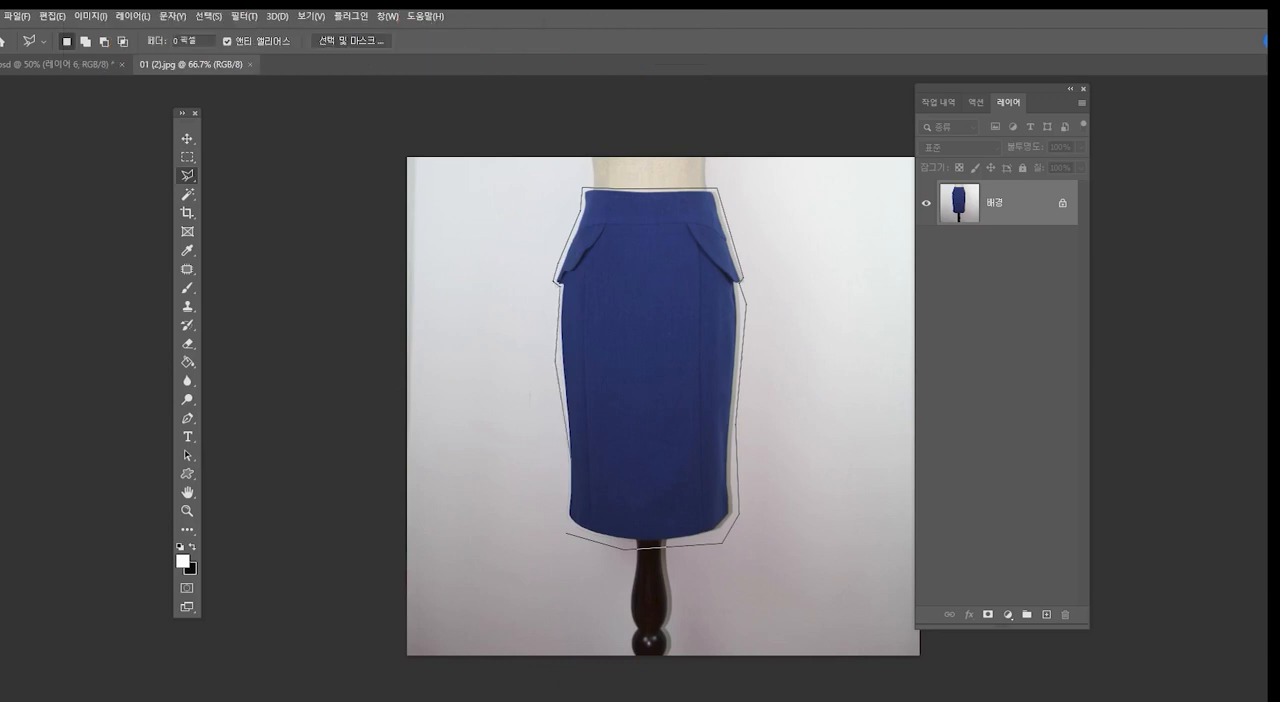
left_click(561, 505)
left_click(567, 533)
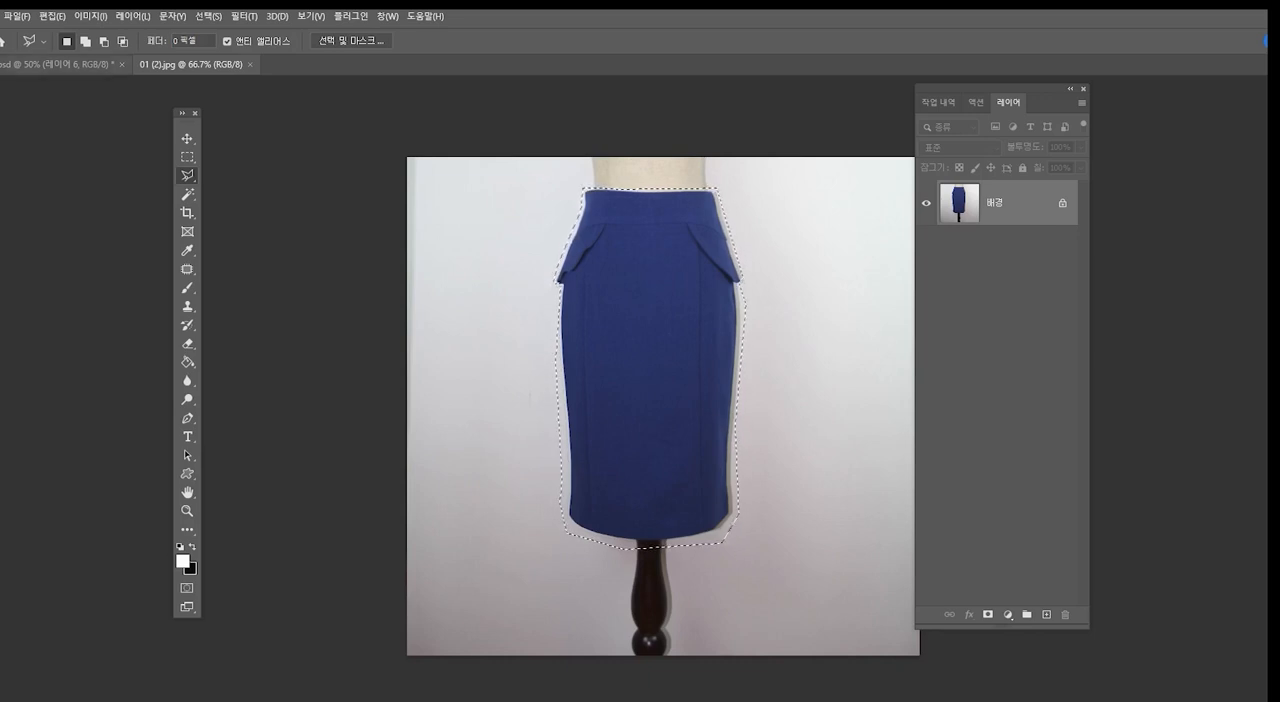
- Return to the template document, show 레이어 4, hide the black skirt's 레이어 6, and paste the blue skirt above the template
left_click(62, 64)
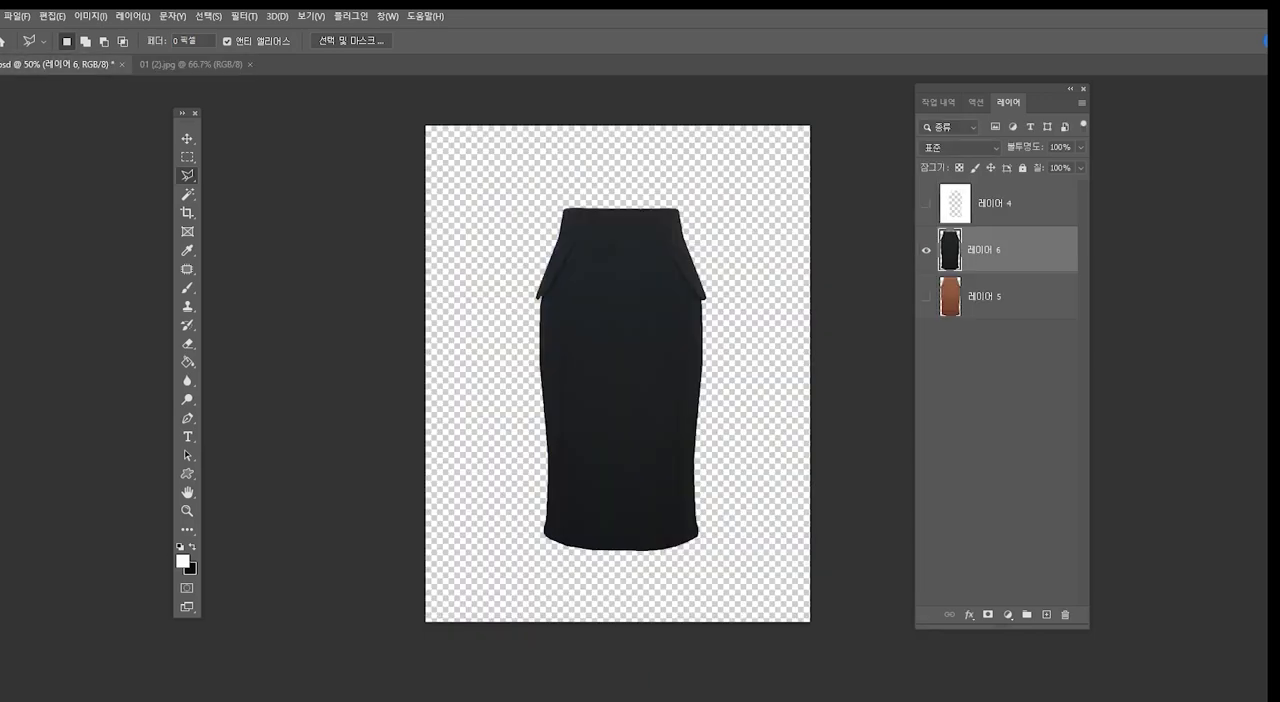
left_click(926, 203)
left_click(926, 250)
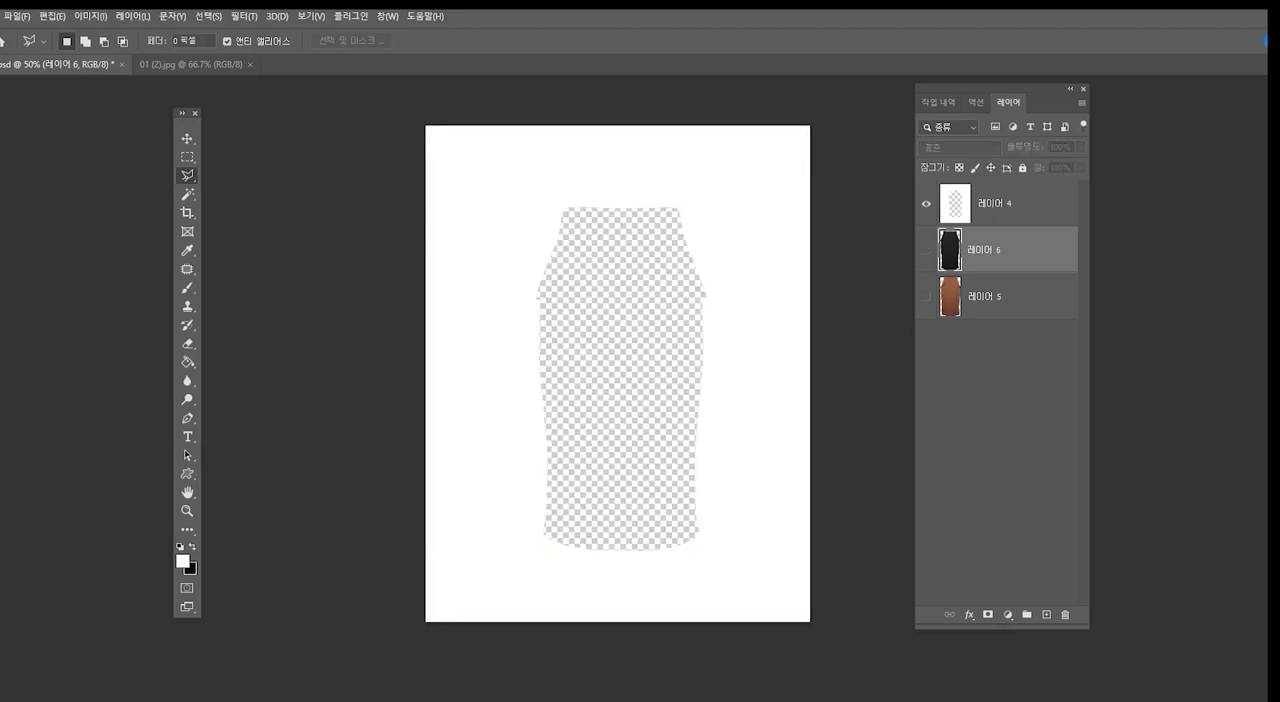
left_click(1006, 204)
key("ctrl+v")
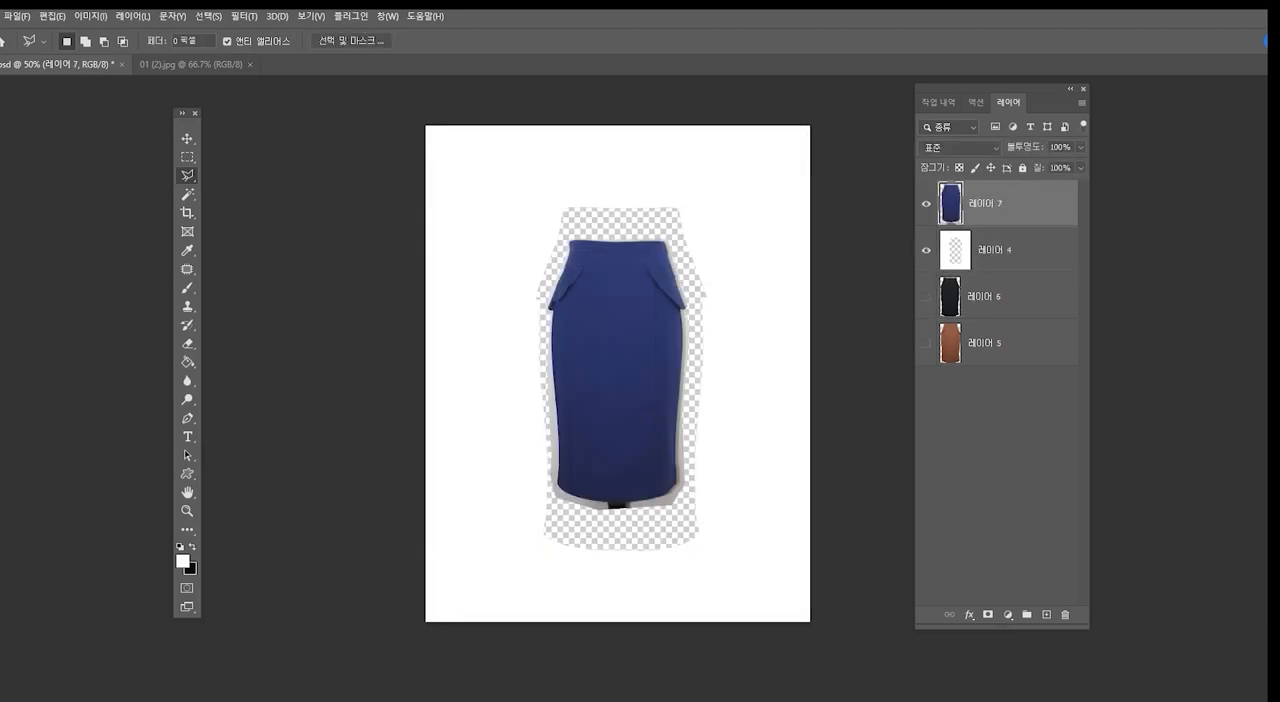
- Use Free Transform to scale the blue skirt to about 131% so that it covers the template's cut-out
key("ctrl+t")
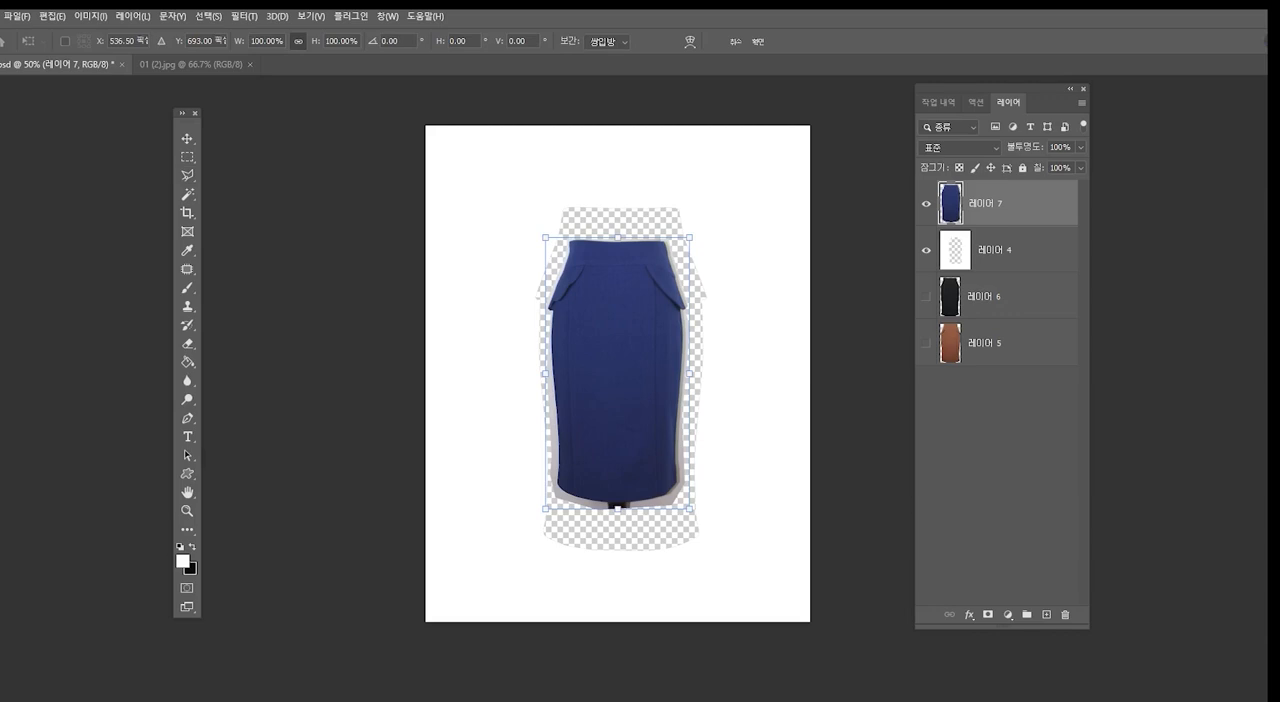
left_click_drag(617, 237, 618, 201)
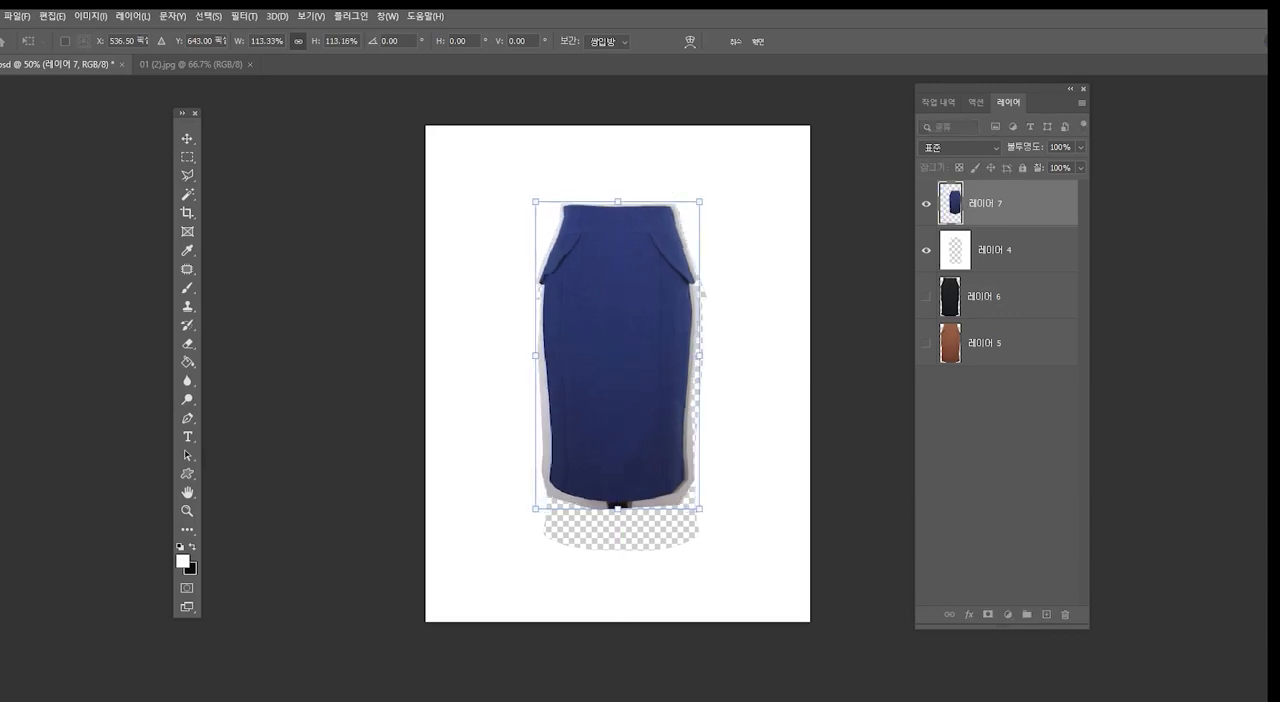
left_click_drag(618, 507, 618, 552)
key("Return")
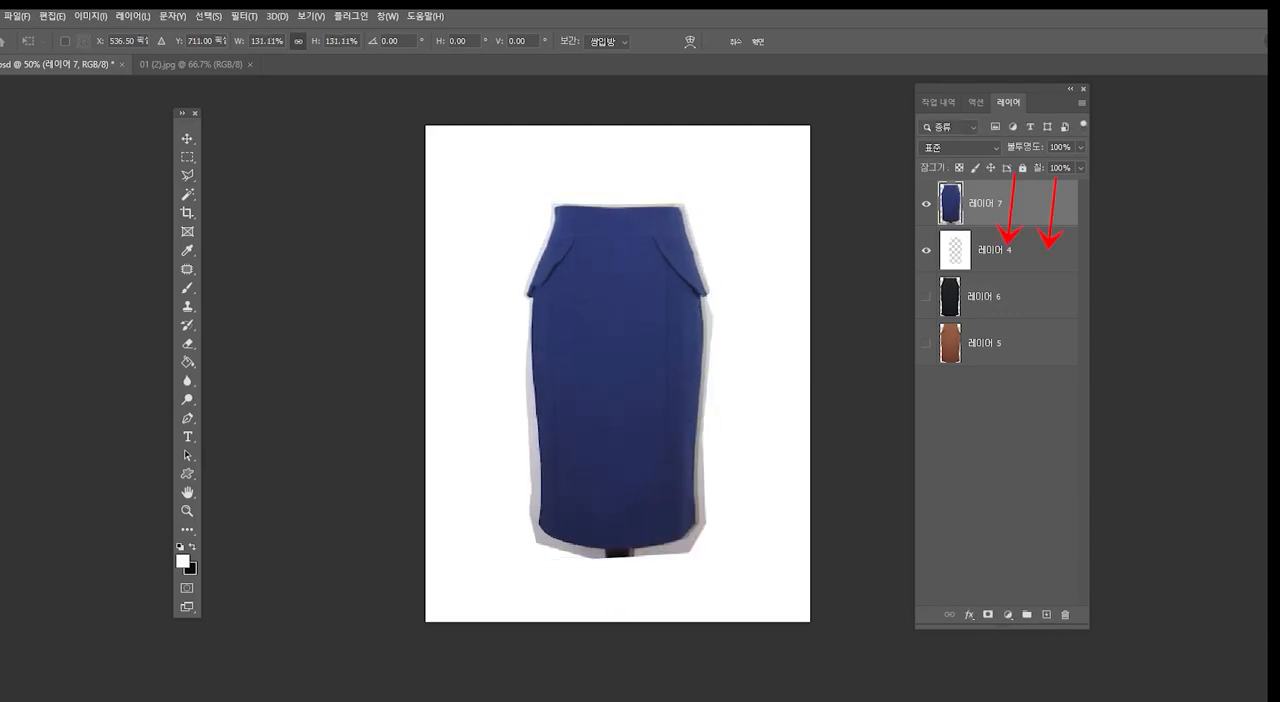
key("l")
- Place the blue skirt layer (레이어 7) beneath template 레이어 4 and warp its upper edge upward around the waistline
left_click_drag(986, 204, 986, 265)
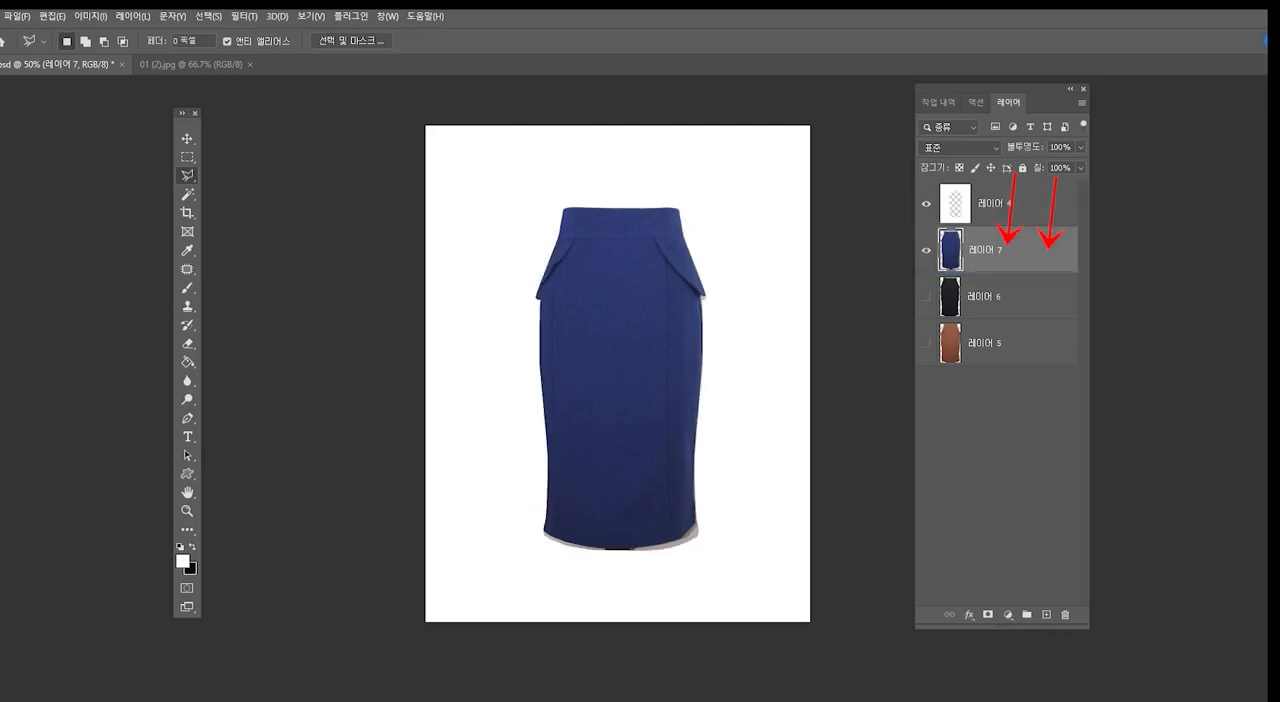
key("ctrl+t")
left_click(689, 41)
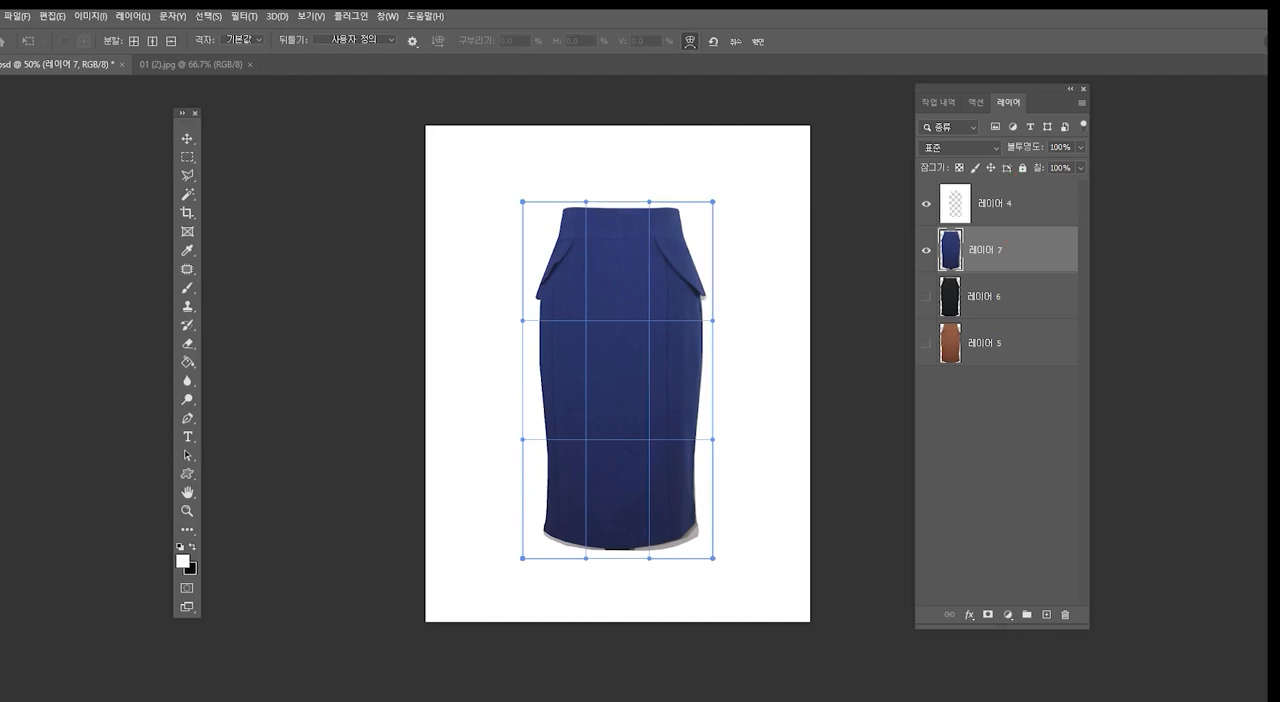
left_click_drag(649, 202, 650, 193)
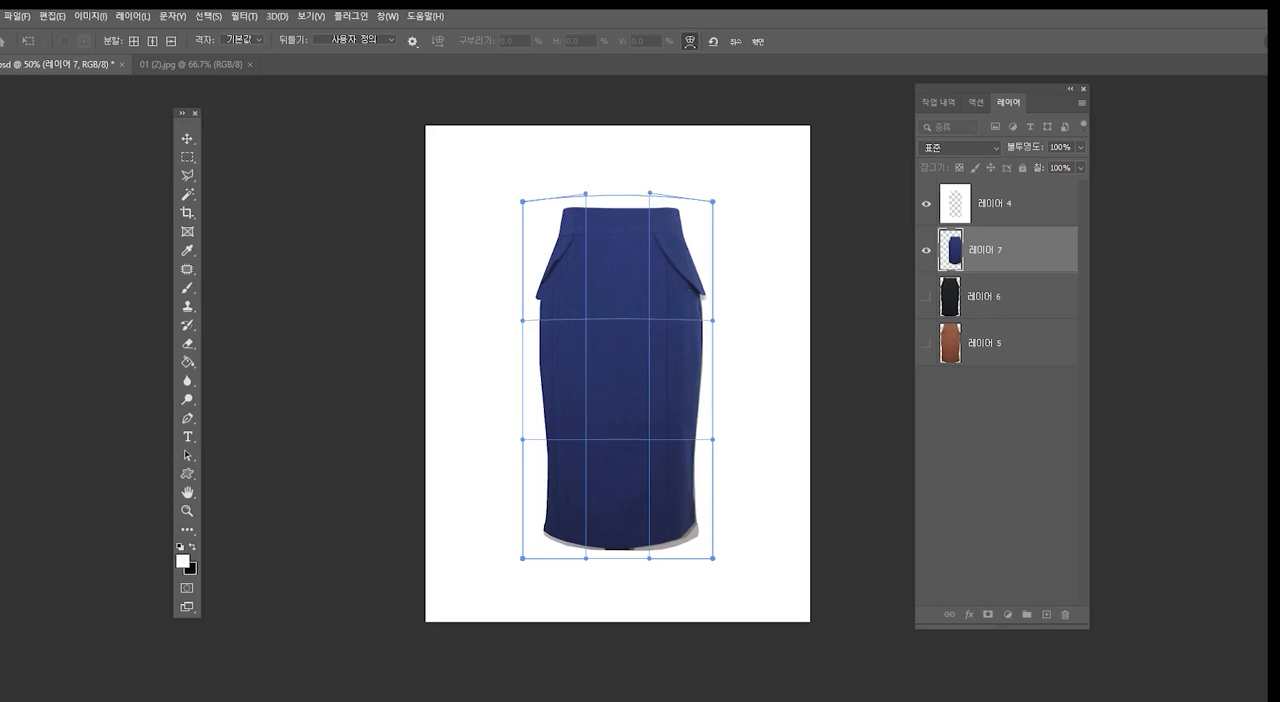
- Warp the blue skirt's sides, hem and lower right corner outward to fill the cut-out, and apply the warp
left_click_drag(712, 320, 722, 333)
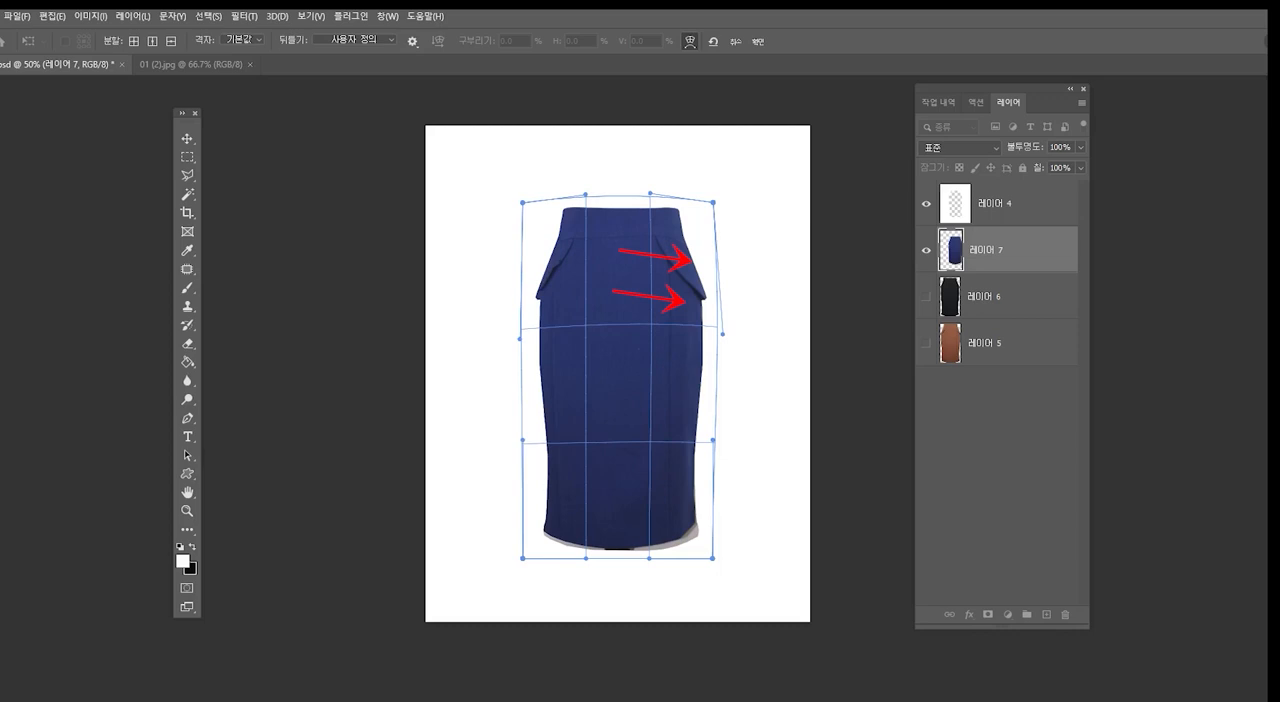
left_click_drag(585, 558, 583, 568)
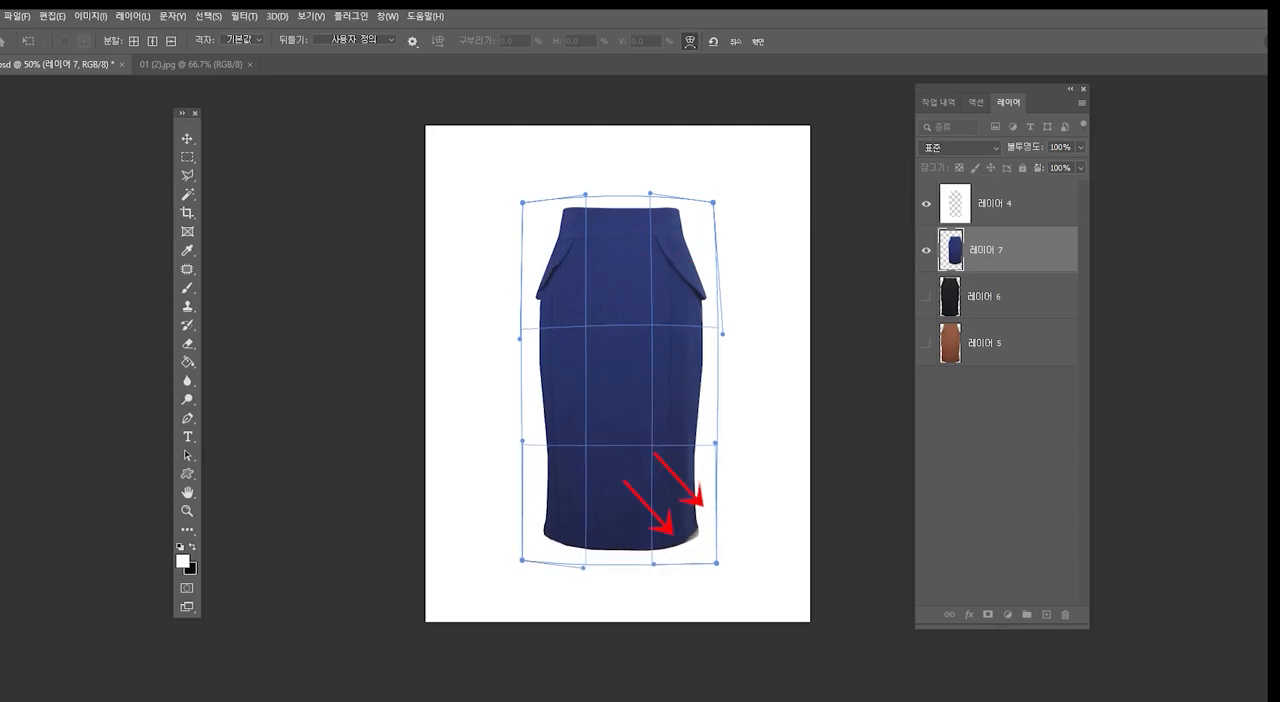
left_click_drag(712, 558, 719, 567)
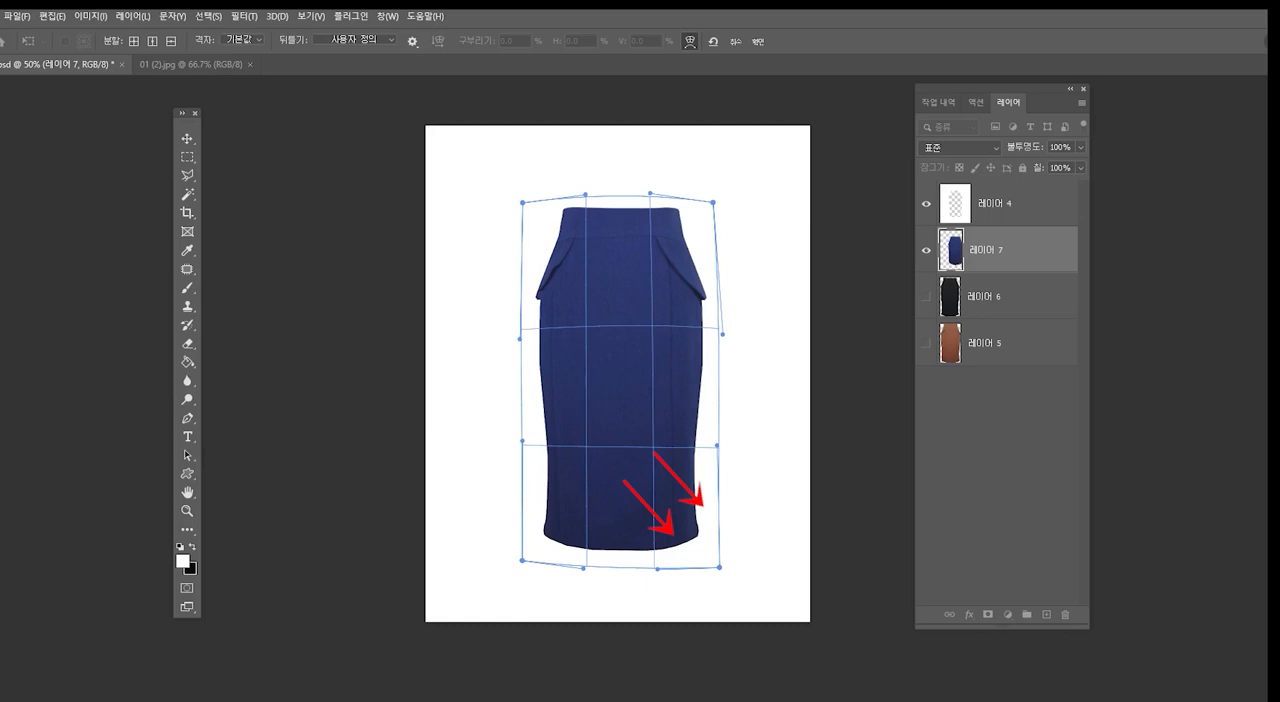
key("Return")
key("l")
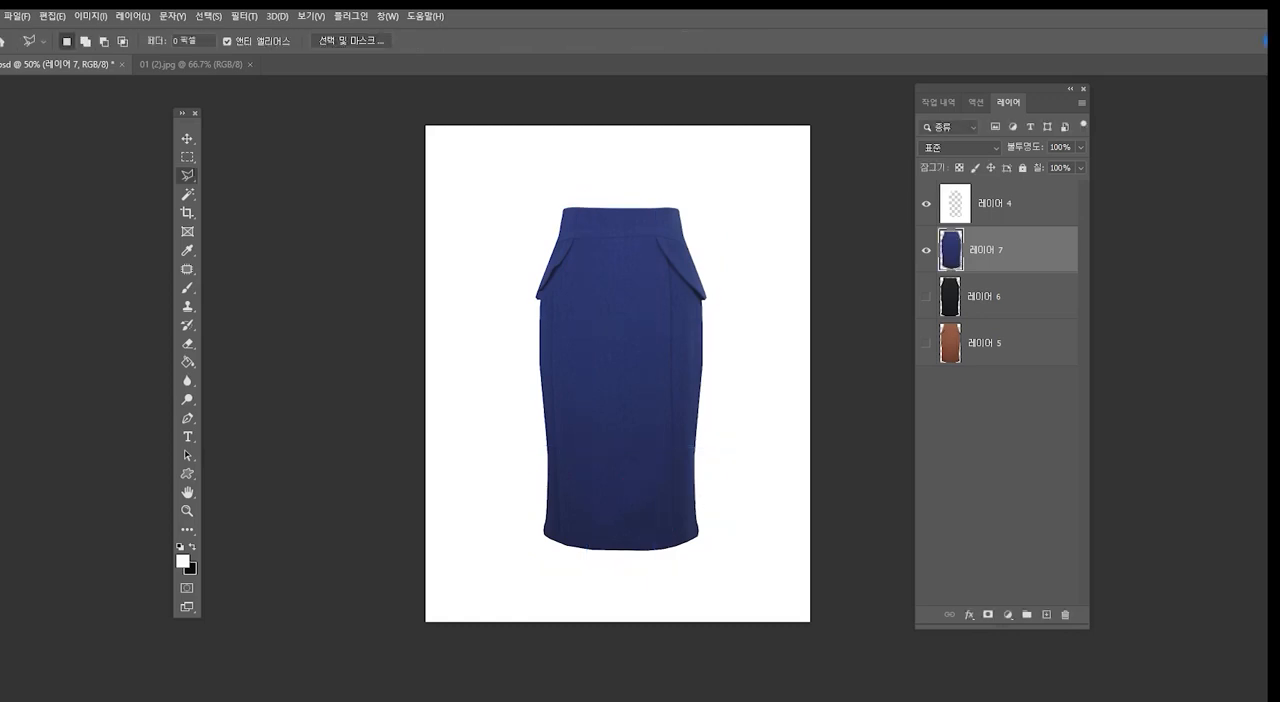
- Load template 레이어 4 as a selection, hide it, delete the blue skirt's excess on 레이어 7, and deselect
left_click(926, 204)
left_click(926, 204)
left_click(1018, 204)
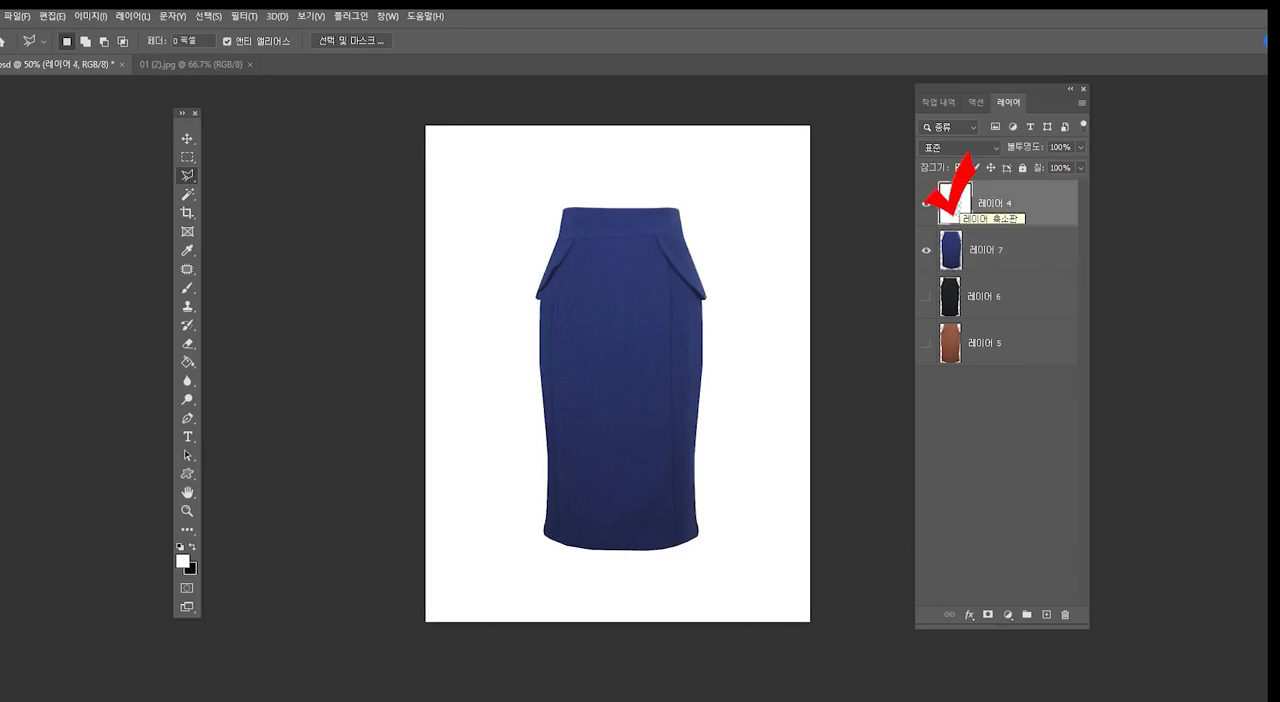
left_click(954, 203, "ctrl")
left_click(926, 204)
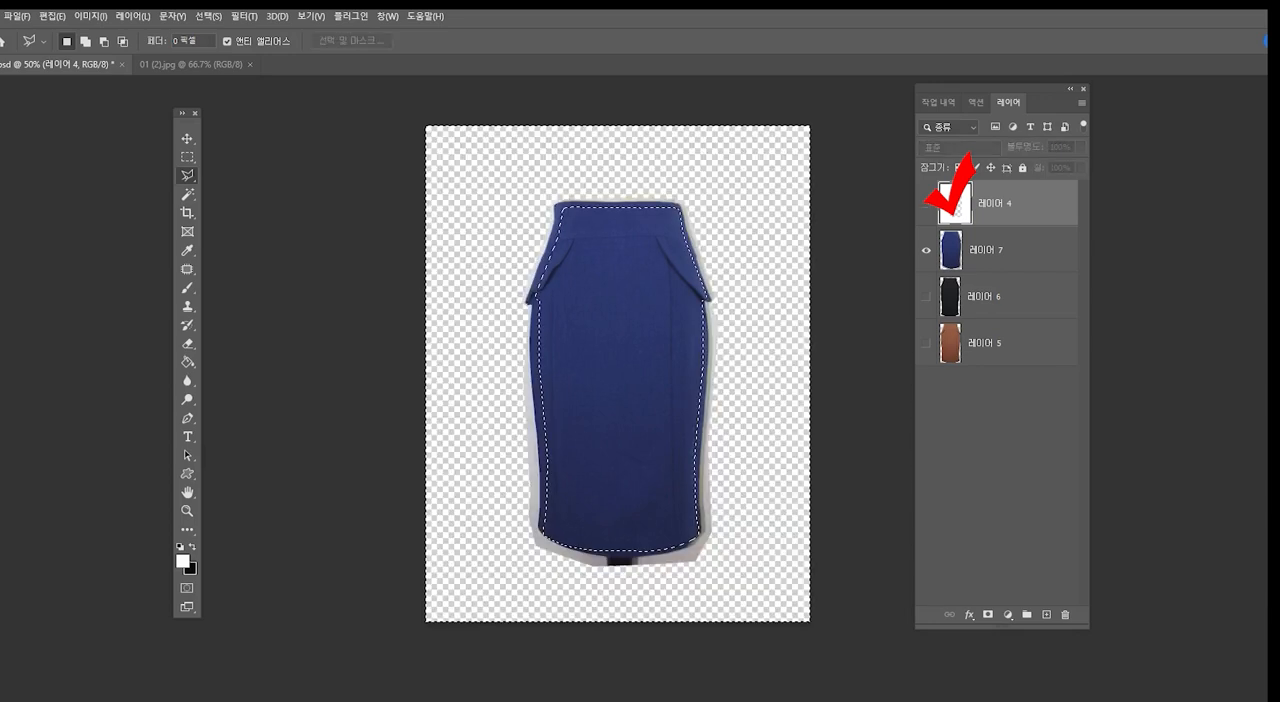
left_click(1010, 250)
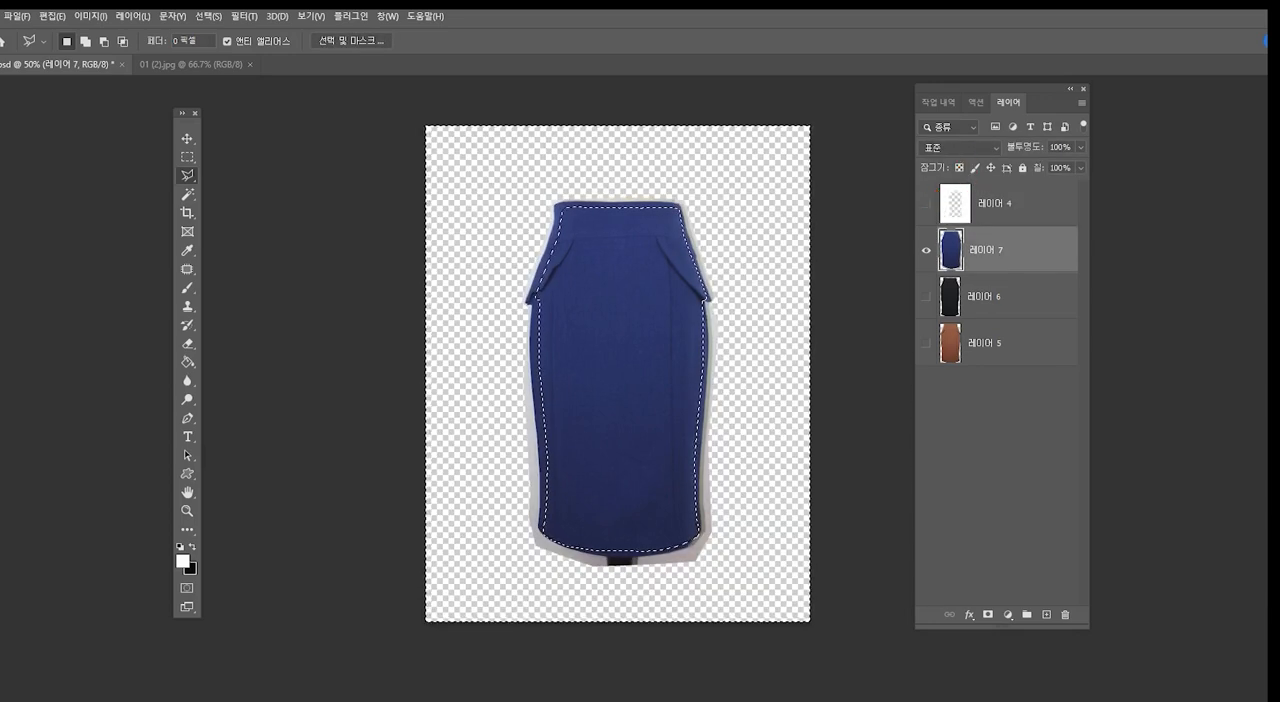
key("Delete")
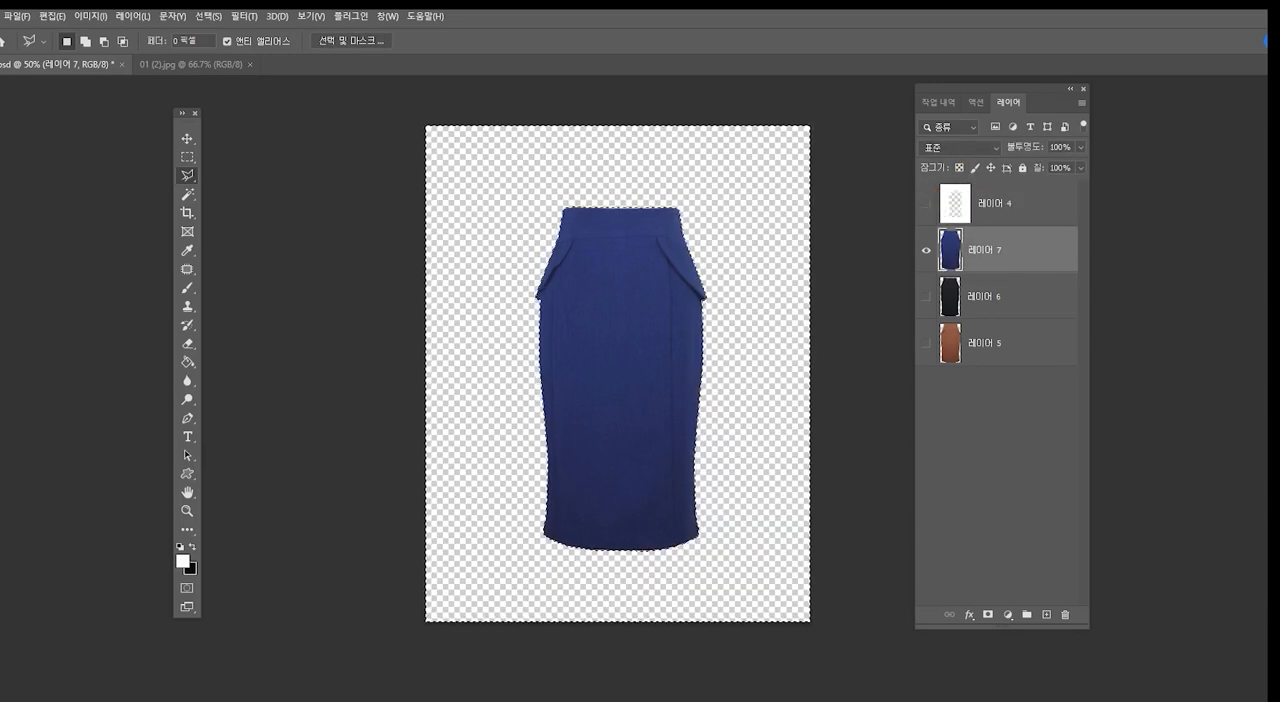
key("ctrl+d")
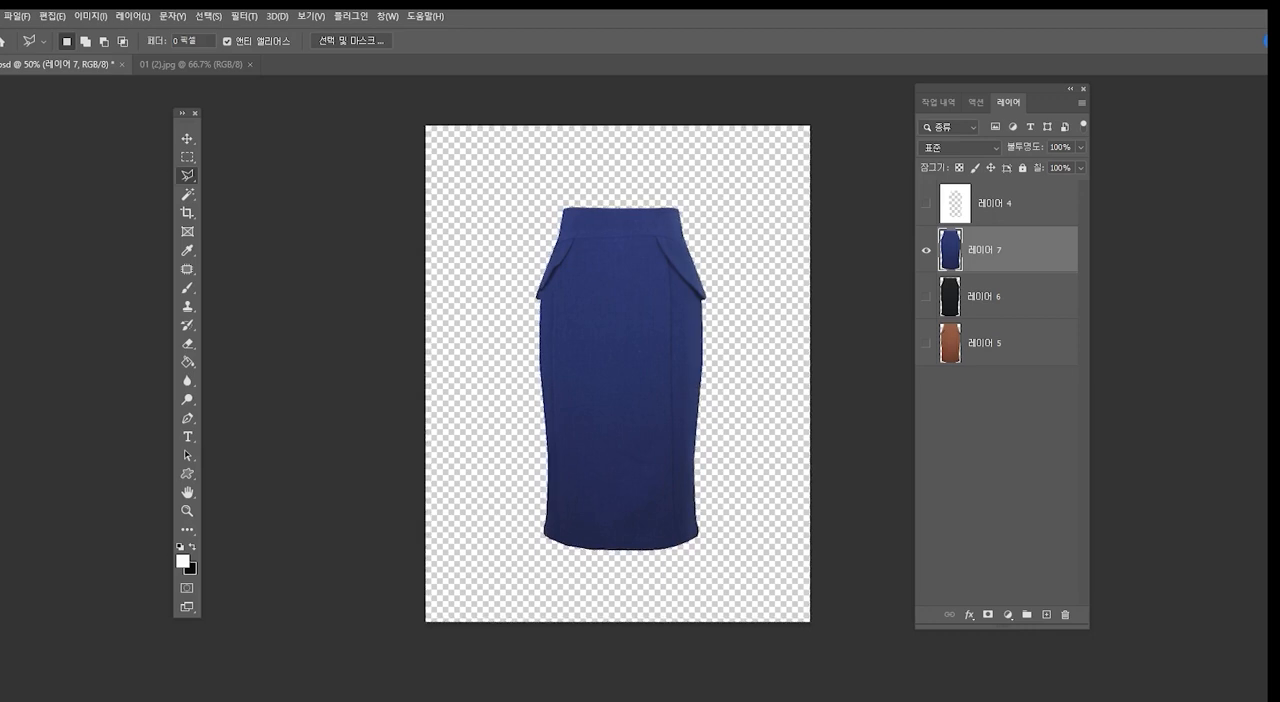